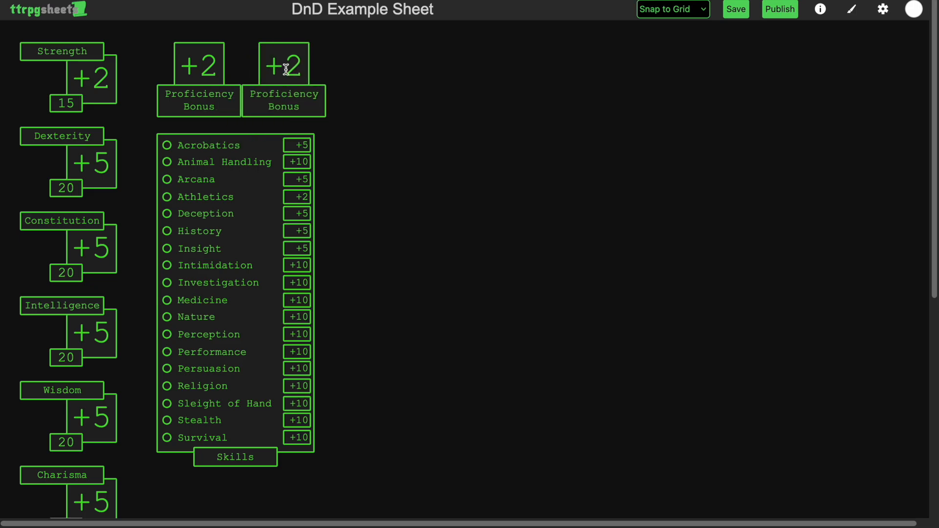
# Step: Relabel the second Proficiency Bonus widget as Speed, set its label height to 27, and save the widget
pyautogui.rightClick(307, 90)
pyautogui.click(314, 155)
pyautogui.write('Speed')
pyautogui.moveTo(377, 336); pyautogui.dragTo(379, 326)
pyautogui.click(382, 332)
pyautogui.doubleClick(393, 341)
pyautogui.write('27')
pyautogui.click(518, 295)
pyautogui.click(876, 462)
pyautogui.click(803, 390)
# Step: Duplicate the Speed widget, label the copy Initiative, and save it
pyautogui.rightClick(297, 66)
pyautogui.click(349, 160)
pyautogui.rightClick(392, 74)
pyautogui.click(446, 159)
pyautogui.write('Initiati')
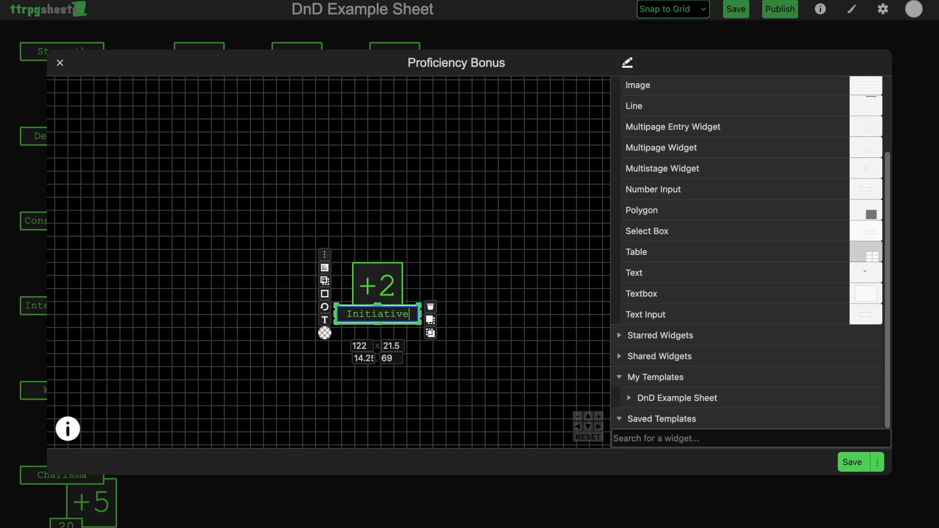
pyautogui.write('ve')
pyautogui.click(877, 462)
pyautogui.click(868, 389)
# Step: Open the Speed widget for editing
pyautogui.rightClick(306, 67)
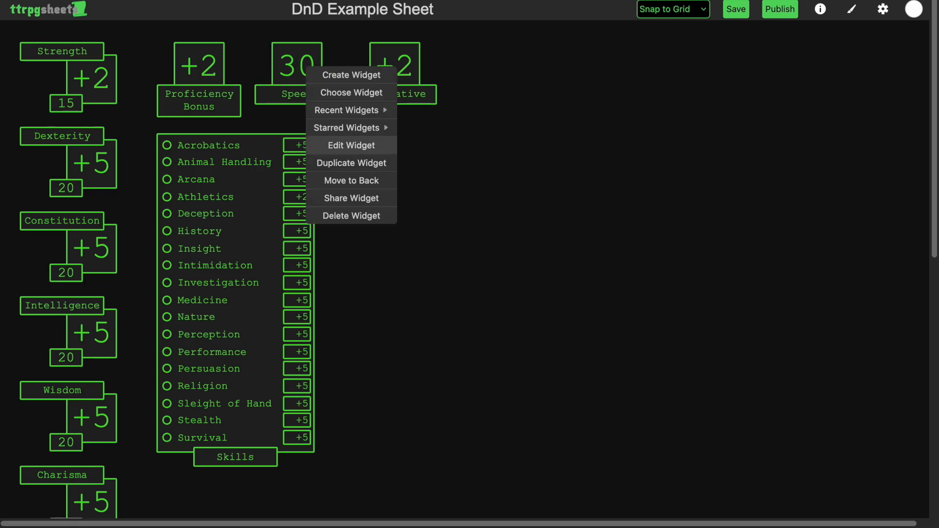
pyautogui.click(352, 146)
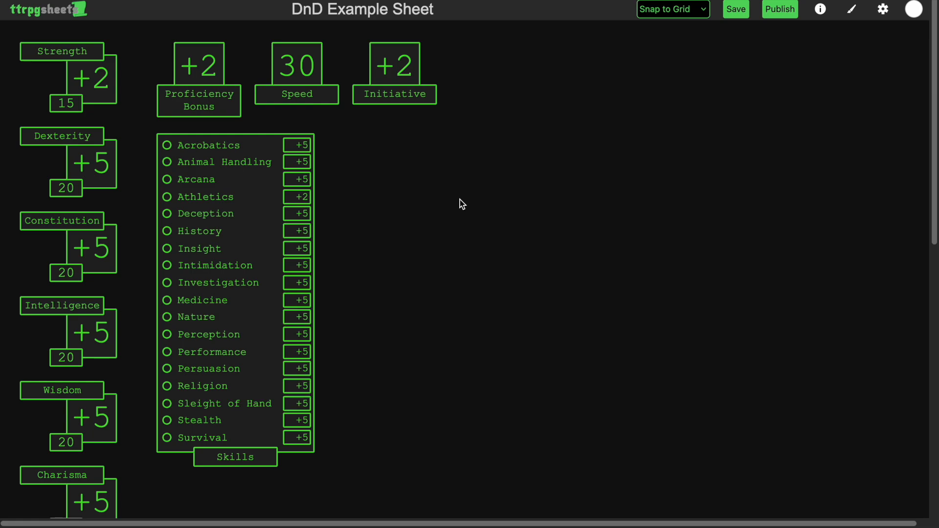
# Step: Create a new widget on the sheet and add a polygon to its canvas
pyautogui.rightClick(460, 200)
pyautogui.moveTo(505, 244)
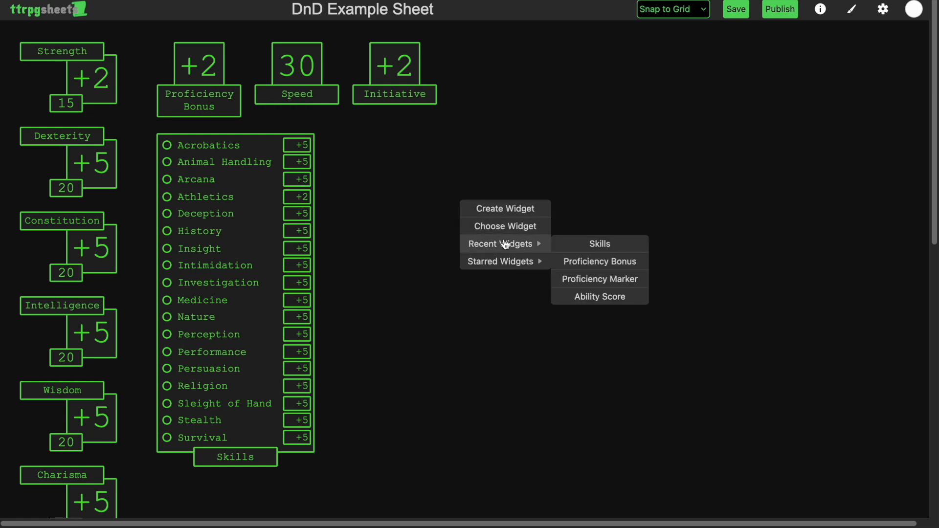
pyautogui.click(506, 207)
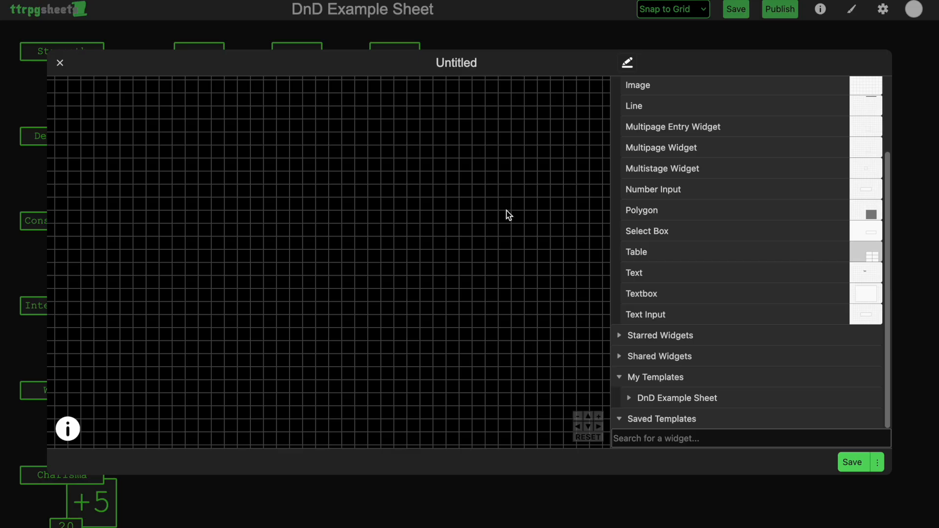
pyautogui.moveTo(667, 210); pyautogui.dragTo(301, 250)
# Step: Set the new polygon's number of sides to 8
pyautogui.click(335, 287)
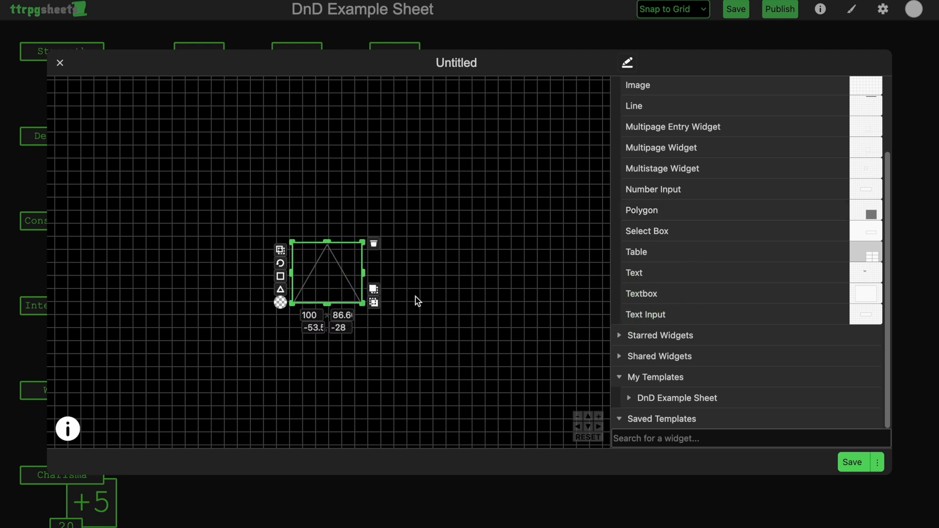
pyautogui.click(280, 291)
pyautogui.click(196, 257)
pyautogui.click(196, 258)
pyautogui.click(195, 258)
pyautogui.click(195, 257)
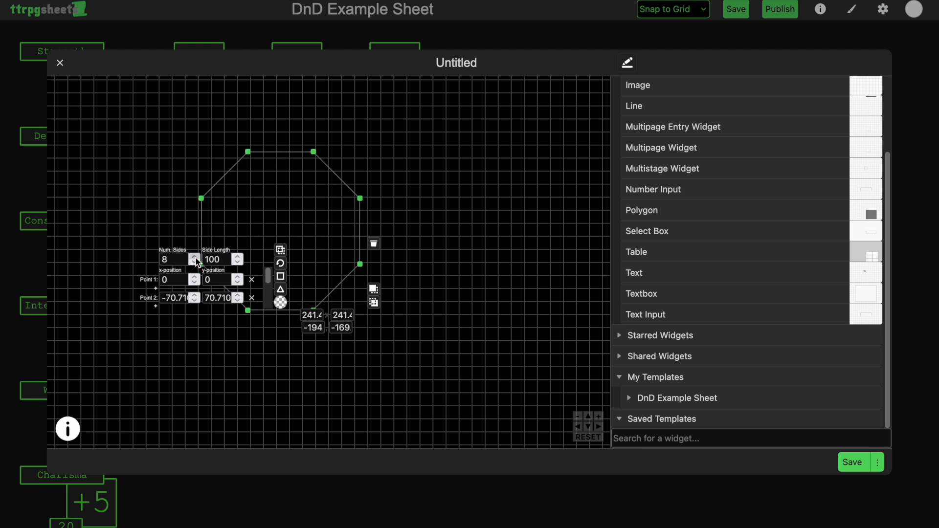
# Step: Move the octagon toward the middle of the canvas and give it a green outline of size 2
pyautogui.click(554, 206)
pyautogui.click(293, 232)
pyautogui.moveTo(293, 233); pyautogui.dragTo(382, 253)
pyautogui.click(276, 304)
pyautogui.click(250, 326)
pyautogui.click(262, 330)
pyautogui.click(321, 280)
pyautogui.click(356, 304)
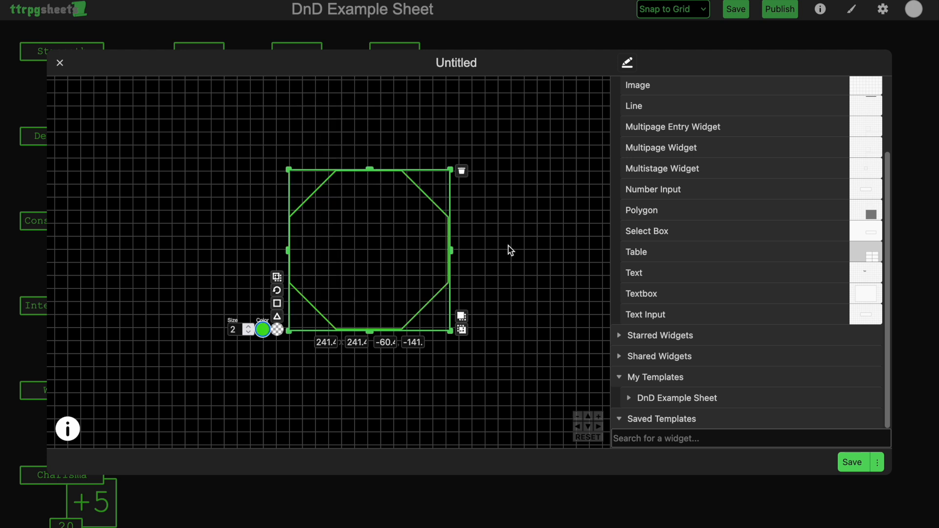
pyautogui.click(509, 250)
# Step: Reshape the octagon by pulling its corner points inward into a small shield outline
pyautogui.click(386, 259)
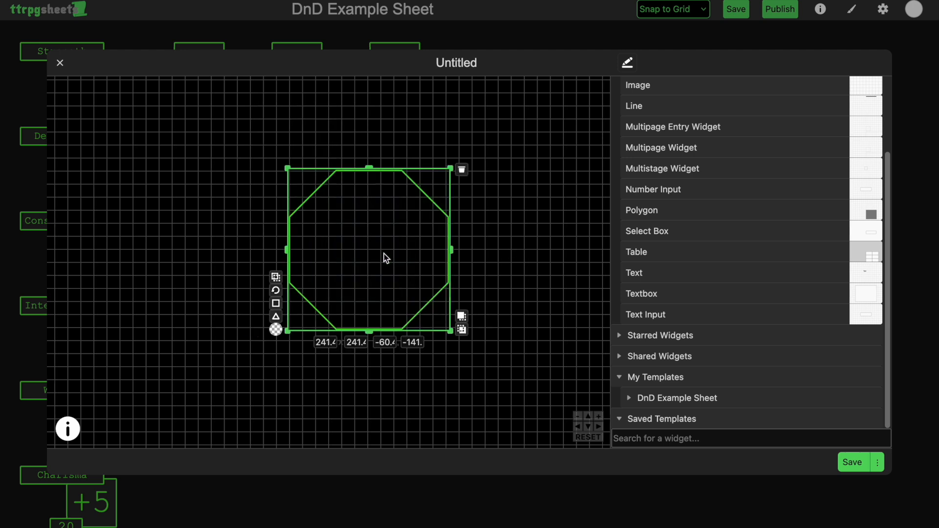
pyautogui.click(277, 318)
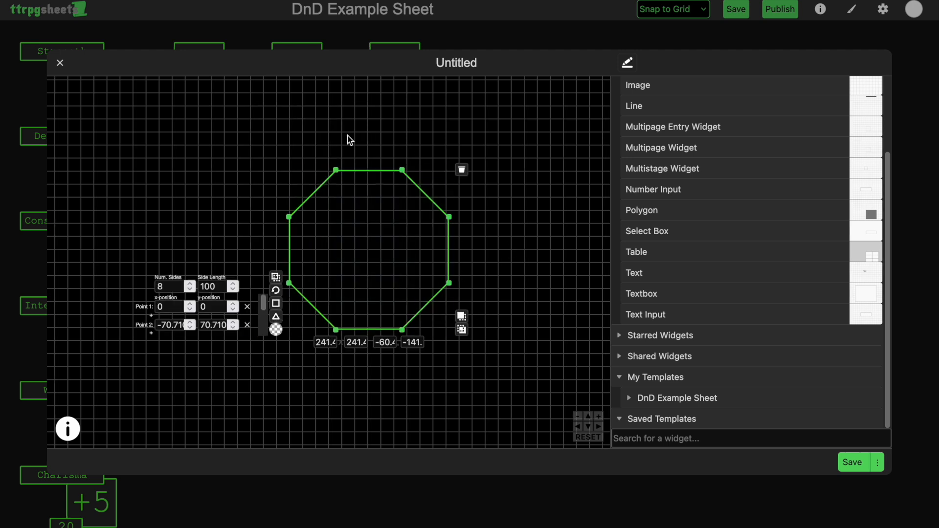
pyautogui.moveTo(335, 329); pyautogui.dragTo(398, 307)
pyautogui.moveTo(289, 283); pyautogui.dragTo(343, 309)
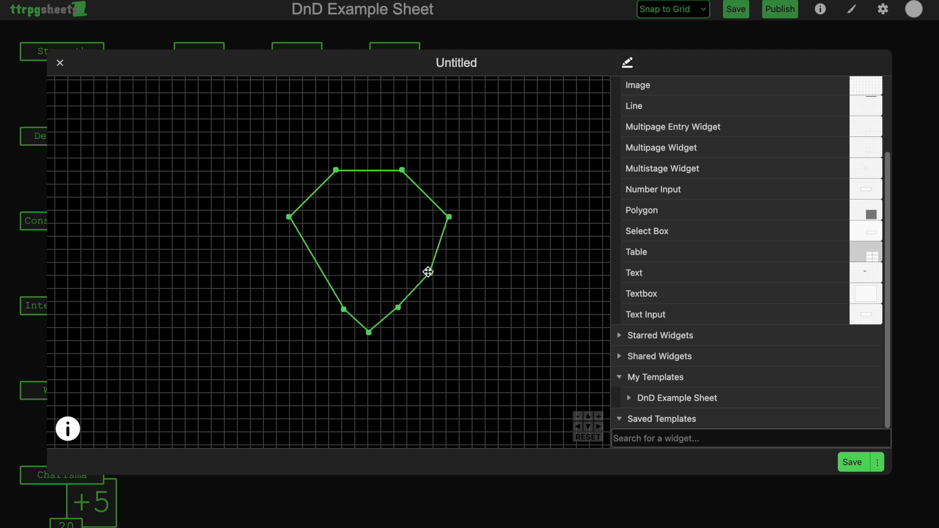
pyautogui.moveTo(448, 283); pyautogui.dragTo(410, 271)
pyautogui.moveTo(289, 217); pyautogui.dragTo(330, 266)
pyautogui.moveTo(335, 171); pyautogui.dragTo(349, 247)
pyautogui.moveTo(448, 216); pyautogui.dragTo(395, 246)
pyautogui.moveTo(402, 171); pyautogui.dragTo(367, 246)
# Step: Remove one polygon point and refine the remaining seven into a shield with a pointed bottom tip
pyautogui.scroll(-3, 235, 316)
pyautogui.click(288, 315)
pyautogui.moveTo(368, 333); pyautogui.dragTo(371, 340)
pyautogui.moveTo(344, 309); pyautogui.dragTo(347, 311)
pyautogui.moveTo(398, 308); pyautogui.dragTo(395, 311)
pyautogui.moveTo(330, 266); pyautogui.dragTo(338, 273)
pyautogui.moveTo(349, 246); pyautogui.dragTo(355, 256)
pyautogui.moveTo(410, 271); pyautogui.dragTo(393, 256)
pyautogui.moveTo(371, 340); pyautogui.dragTo(372, 330)
pyautogui.click(423, 313)
pyautogui.click(398, 290)
pyautogui.moveTo(408, 255); pyautogui.dragTo(414, 244)
# Step: Bring in the Proficiency Bonus widget from DnD Example Sheet as a size reference and shrink the shield slightly
pyautogui.click(670, 397)
pyautogui.scroll(-2, 670, 396)
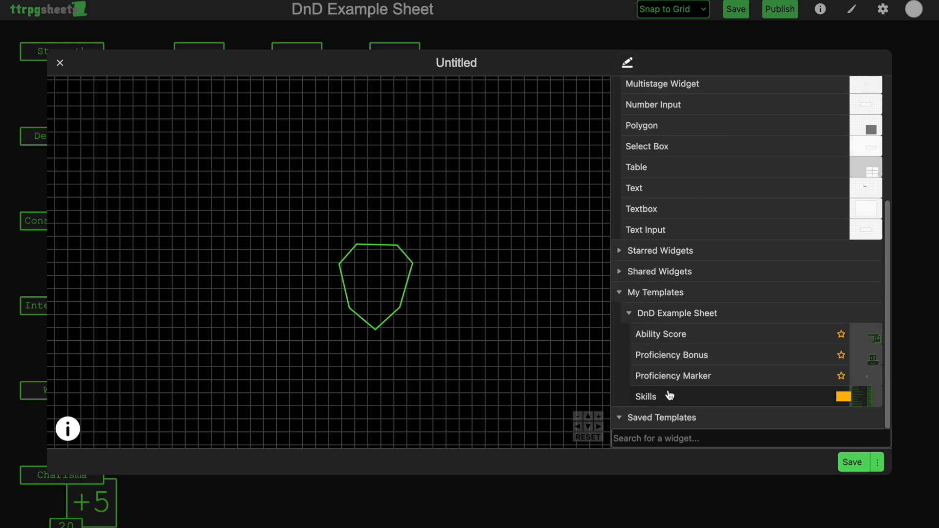
pyautogui.moveTo(671, 355); pyautogui.dragTo(467, 285)
pyautogui.click(375, 288)
pyautogui.moveTo(415, 330); pyautogui.dragTo(408, 323)
pyautogui.click(522, 248)
# Step: Set the shield's Point 1 x-position to 50, Point 2 to 15, 55, and Point 3's y-position to 105
pyautogui.click(374, 286)
pyautogui.click(325, 310)
pyautogui.doubleClick(218, 300)
pyautogui.write('50')
pyautogui.press('Tab')
pyautogui.write('1555')
pyautogui.doubleClick(224, 316)
pyautogui.write('105')
# Step: Set the shield's Point 4 to 25, 130 and Point 5 to 75, 130
pyautogui.press('Tab')
pyautogui.write('2')
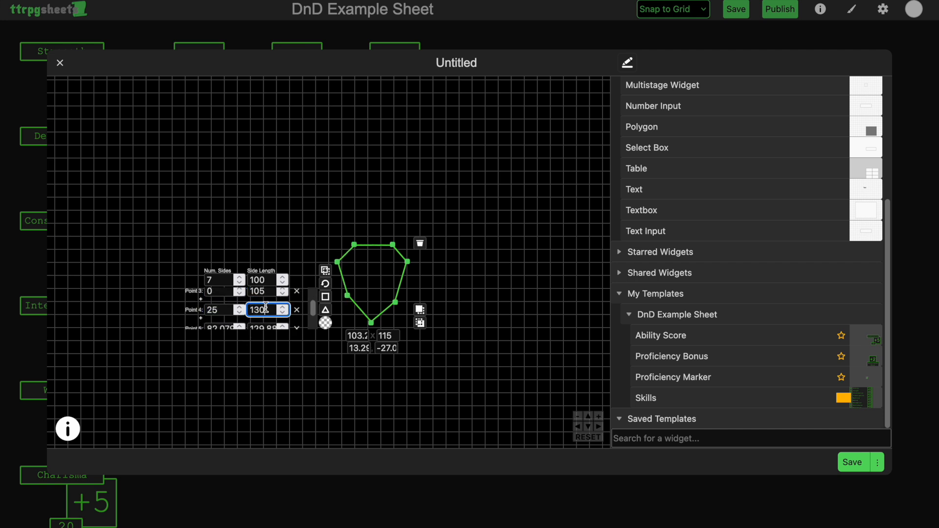
pyautogui.scroll(-1, 266, 307)
pyautogui.doubleClick(266, 316)
pyautogui.write('130')
pyautogui.scroll(3, 271, 316)
pyautogui.scroll(-3, 244, 311)
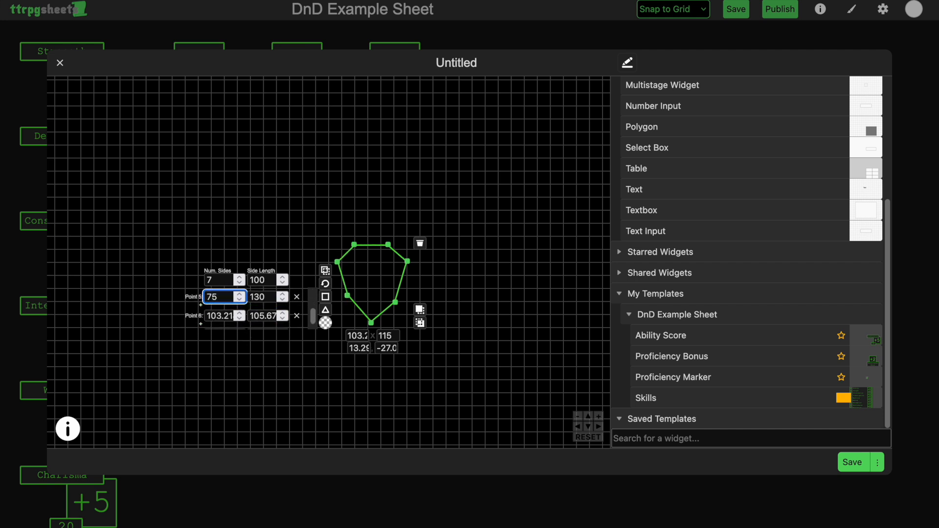
# Step: Set the shield's Point 6 to 100, 105
pyautogui.scroll(-3, 266, 302)
pyautogui.doubleClick(221, 319)
pyautogui.write('100')
pyautogui.scroll(-3, 259, 303)
pyautogui.doubleClick(261, 300)
pyautogui.write('105')
# Step: Set the shield's last point to 85, 55
pyautogui.scroll(-3, 252, 292)
pyautogui.doubleClick(262, 294)
pyautogui.doubleClick(219, 317)
pyautogui.write('85')
pyautogui.doubleClick(258, 318)
pyautogui.write('55')
# Step: Fill the shield polygon with dark grey
pyautogui.click(383, 280)
pyautogui.click(325, 322)
pyautogui.click(470, 304)
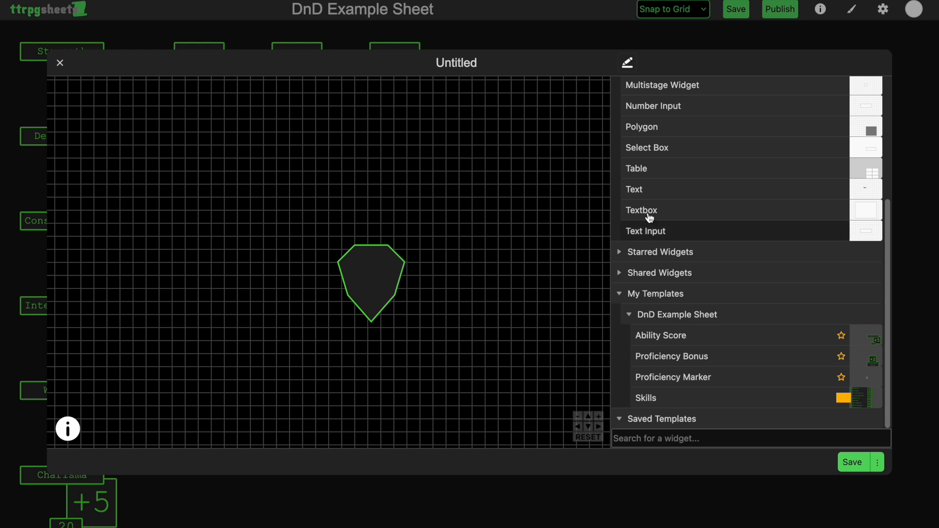
# Step: Add an input field beside the shield and resize it to about 77 by 72
pyautogui.scroll(2, 741, 195)
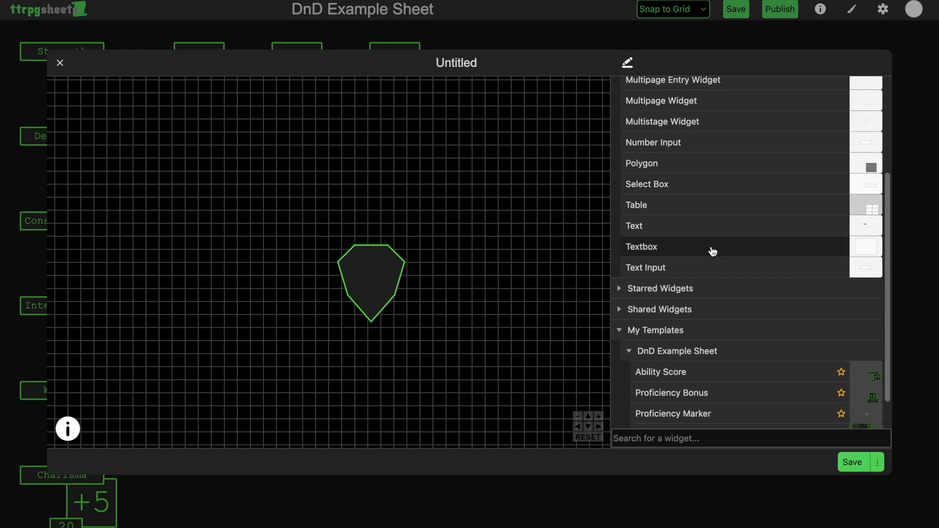
pyautogui.moveTo(633, 279); pyautogui.dragTo(446, 325)
pyautogui.click(468, 267)
pyautogui.moveTo(526, 280); pyautogui.dragTo(511, 307)
# Step: Format the input field's text as green Courier New, size 38, using a Proficiency Bonus widget as the style reference
pyautogui.scroll(-2, 704, 379)
pyautogui.moveTo(682, 360); pyautogui.dragTo(215, 330)
pyautogui.click(219, 322)
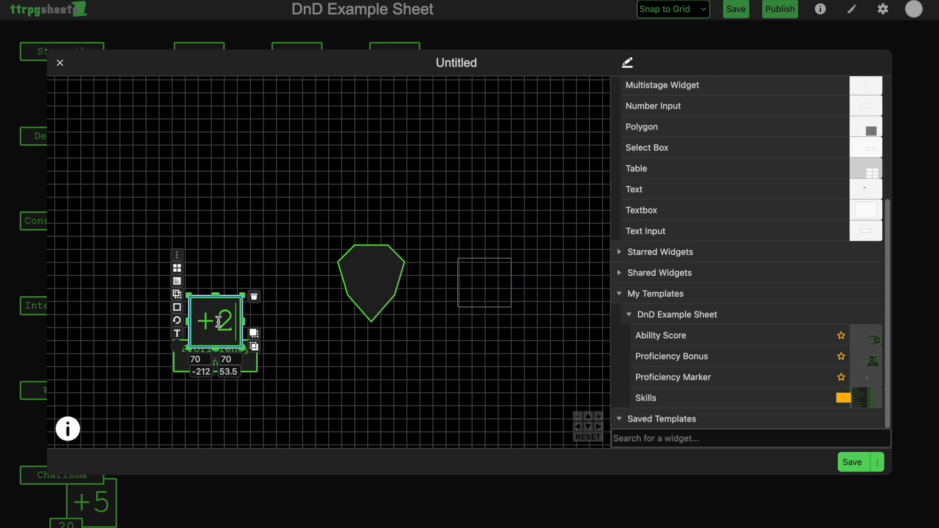
pyautogui.click(494, 283)
pyautogui.click(444, 294)
pyautogui.doubleClick(417, 273)
pyautogui.write('38')
pyautogui.click(408, 288)
pyautogui.click(373, 287)
pyautogui.click(432, 484)
# Step: Enter 15 in the input field and place it at the centre of the shield
pyautogui.click(488, 286)
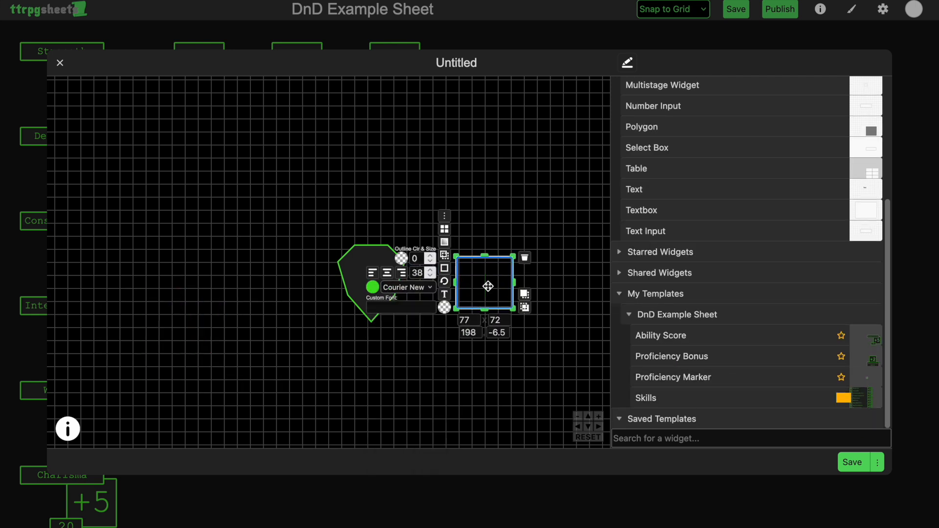
pyautogui.write('15')
pyautogui.click(543, 323)
pyautogui.click(505, 300)
pyautogui.moveTo(512, 309); pyautogui.dragTo(371, 284)
pyautogui.click(444, 258)
pyautogui.click(489, 215)
# Step: Add a box about 64 wide above the shield, set its height to 27, and give it an outline
pyautogui.scroll(1, 657, 154)
pyautogui.scroll(3, 657, 154)
pyautogui.moveTo(660, 110); pyautogui.dragTo(434, 147)
pyautogui.moveTo(505, 217); pyautogui.dragTo(479, 170)
pyautogui.doubleClick(474, 183)
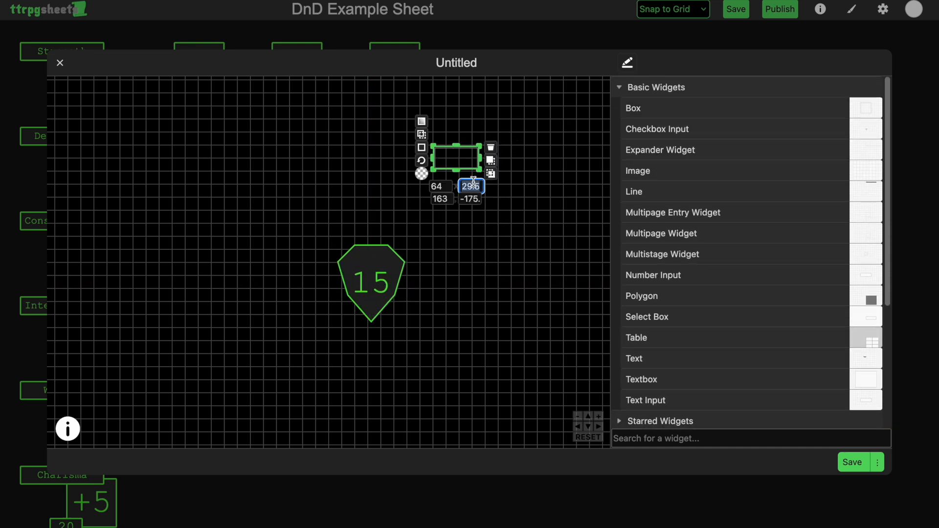
pyautogui.write('27')
pyautogui.click(421, 147)
# Step: Add a text element beside the shield reading AC
pyautogui.moveTo(650, 360); pyautogui.dragTo(458, 230)
pyautogui.click(416, 225)
pyautogui.click(430, 236)
pyautogui.write('AC')
# Step: Narrow the label box and move the AC text onto the shield's upper edge
pyautogui.click(469, 158)
pyautogui.moveTo(477, 158); pyautogui.dragTo(471, 158)
pyautogui.moveTo(456, 231); pyautogui.dragTo(373, 242)
pyautogui.click(463, 200)
# Step: Nudge the 15 slightly upward and shorten the shield by changing Point 1's y-position
pyautogui.click(375, 281)
pyautogui.moveTo(375, 281); pyautogui.dragTo(375, 279)
pyautogui.click(372, 309)
pyautogui.click(325, 310)
pyautogui.doubleClick(261, 298)
pyautogui.write('95')
pyautogui.click(492, 277)
# Step: Try to move the AC label down to the shield's lower tip, and undo the move
pyautogui.click(372, 241)
pyautogui.moveTo(371, 241); pyautogui.dragTo(371, 308)
pyautogui.click(376, 281)
pyautogui.click(524, 252)
pyautogui.hotkey('ctrl', 'z')
# Step: Edit the settings of the shield's 15 input field, entering A
pyautogui.click(373, 280)
pyautogui.click(336, 299)
pyautogui.click(543, 231)
pyautogui.write('A')
pyautogui.click(606, 380)
# Step: Rename the widget as AC and save it to the sheet
pyautogui.click(517, 272)
pyautogui.click(565, 63)
pyautogui.hotkey('ctrl', 'a')
pyautogui.write('AC')
pyautogui.click(852, 462)
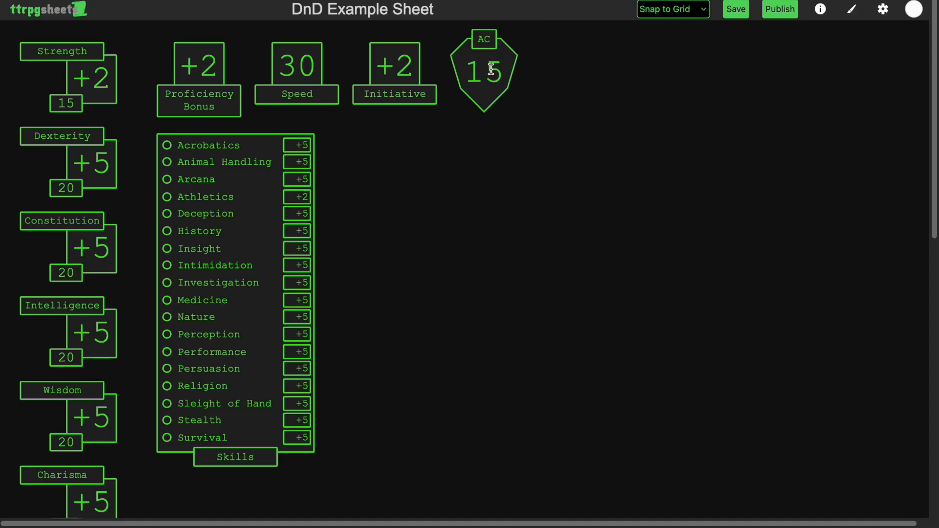
# Step: Create a new widget and place a wide box in it, about 361 by 59
pyautogui.rightClick(511, 189)
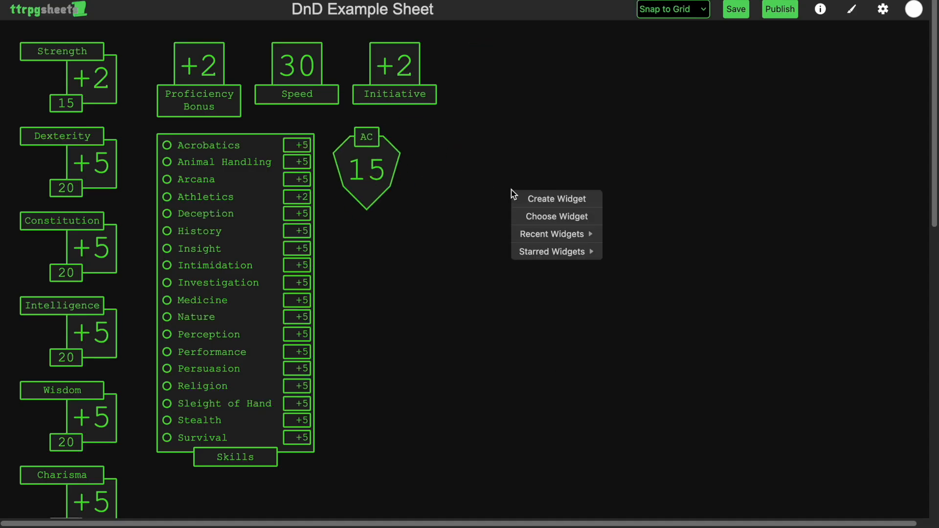
pyautogui.click(540, 198)
pyautogui.moveTo(631, 110); pyautogui.dragTo(293, 185)
pyautogui.moveTo(346, 239); pyautogui.dragTo(518, 212)
# Step: Give the box a dark fill and a green border on all sides, and move it toward the canvas's left
pyautogui.click(267, 210)
pyautogui.click(307, 410)
pyautogui.click(361, 434)
pyautogui.click(267, 185)
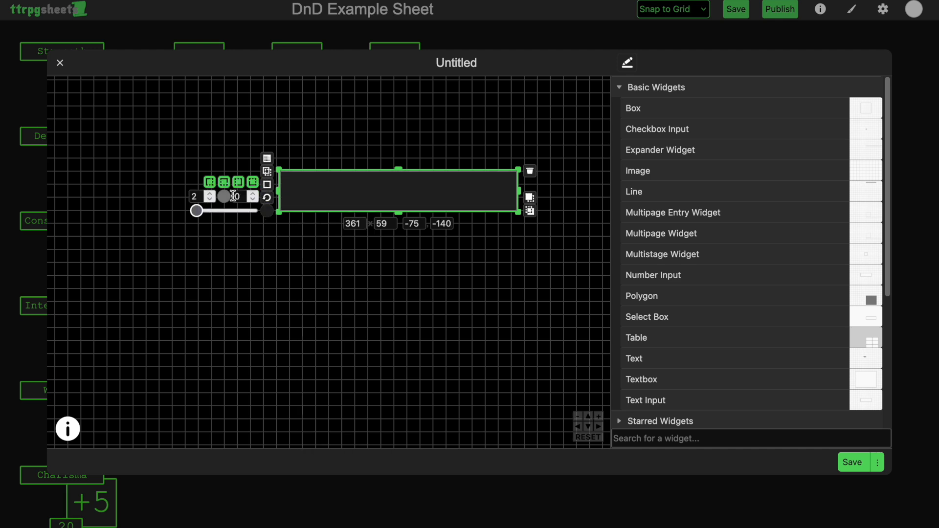
pyautogui.moveTo(434, 181); pyautogui.dragTo(352, 193)
# Step: Add a text input below the box, style its text green and enter Weapon Name in it
pyautogui.click(366, 308)
pyautogui.moveTo(651, 400); pyautogui.dragTo(430, 326)
pyautogui.click(280, 317)
pyautogui.click(232, 312)
pyautogui.click(250, 347)
pyautogui.click(209, 309)
pyautogui.click(264, 263)
pyautogui.click(318, 319)
pyautogui.write('Weapon Name')
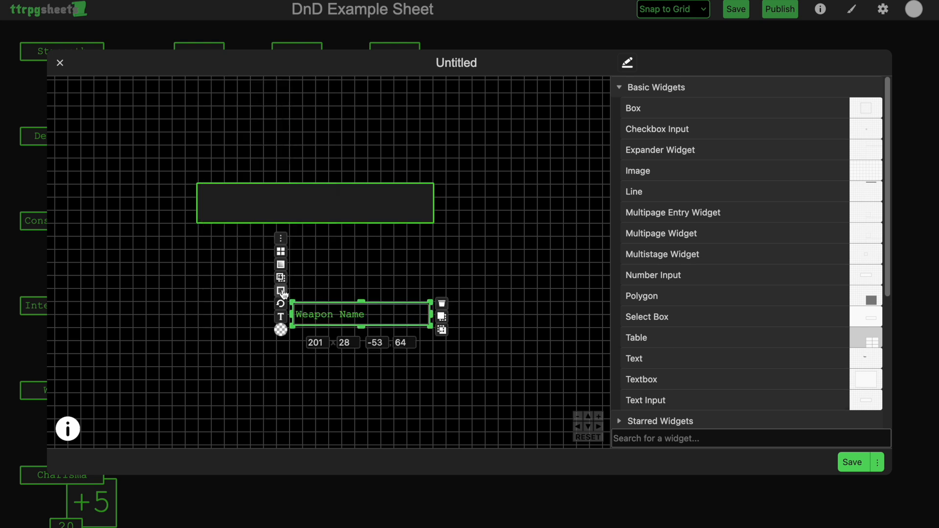
# Step: Shrink the Weapon Name input to about 165 by 19 and place it at the box's upper left
pyautogui.click(224, 318)
pyautogui.click(352, 319)
pyautogui.moveTo(354, 317); pyautogui.dragTo(258, 195)
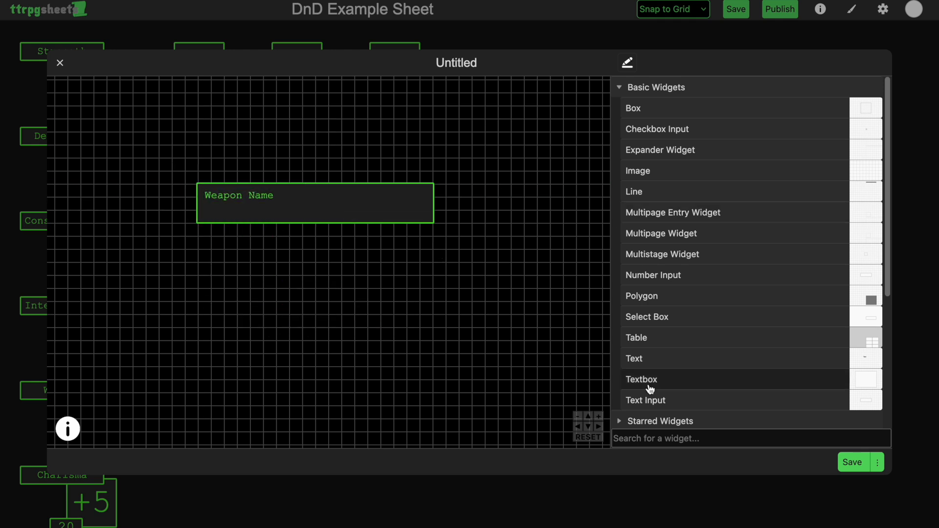
# Step: Duplicate the Weapon Name input, narrow the copy to about 56, right-align its text and place it in the box's upper right
pyautogui.click(262, 194)
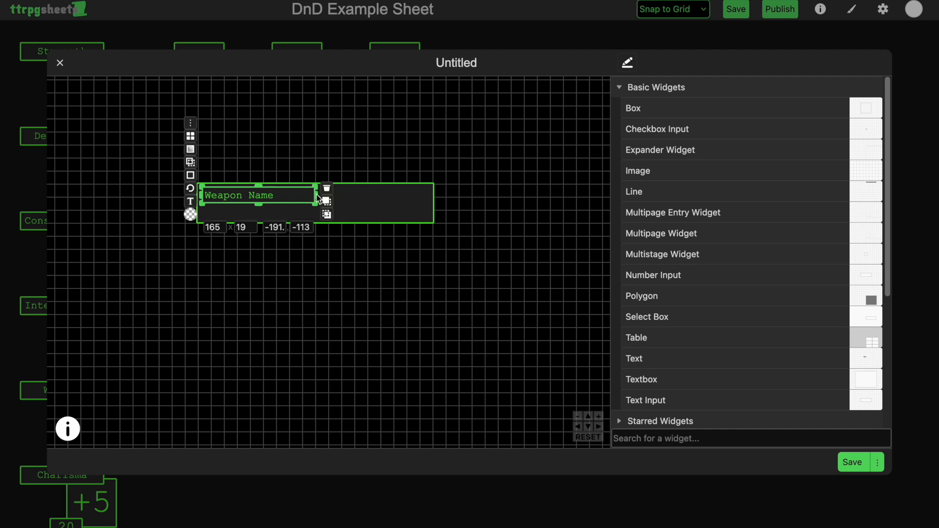
pyautogui.moveTo(297, 199); pyautogui.dragTo(340, 308)
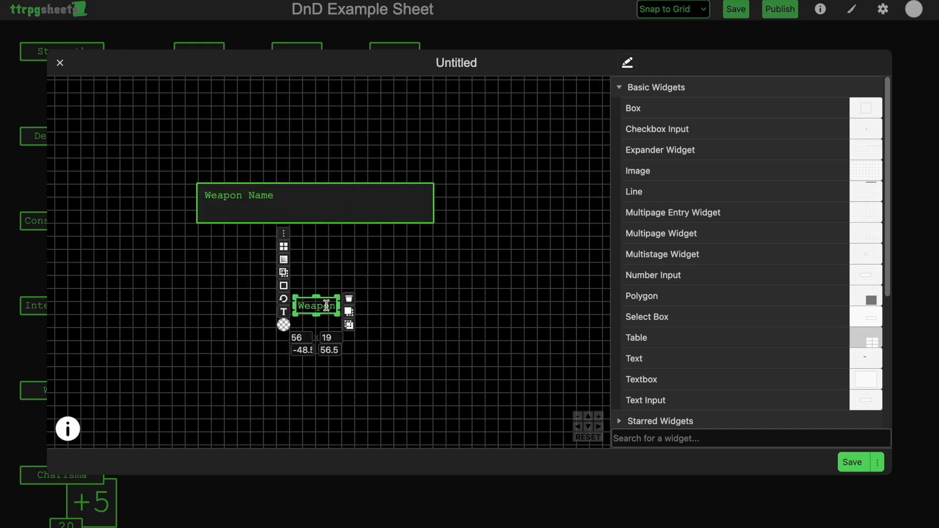
pyautogui.click(284, 312)
pyautogui.click(241, 291)
pyautogui.moveTo(325, 305); pyautogui.dragTo(378, 195)
# Step: Change the copied input's text to +10 and narrow it to about 43 beside the weapon name
pyautogui.click(345, 195)
pyautogui.click(343, 196)
pyautogui.click(309, 193)
pyautogui.click(333, 195)
pyautogui.click(381, 146)
pyautogui.click(333, 195)
# Step: Add another copy of the input reading 10d12+10 beside the +10 and fit its width to the text
pyautogui.doubleClick(369, 194)
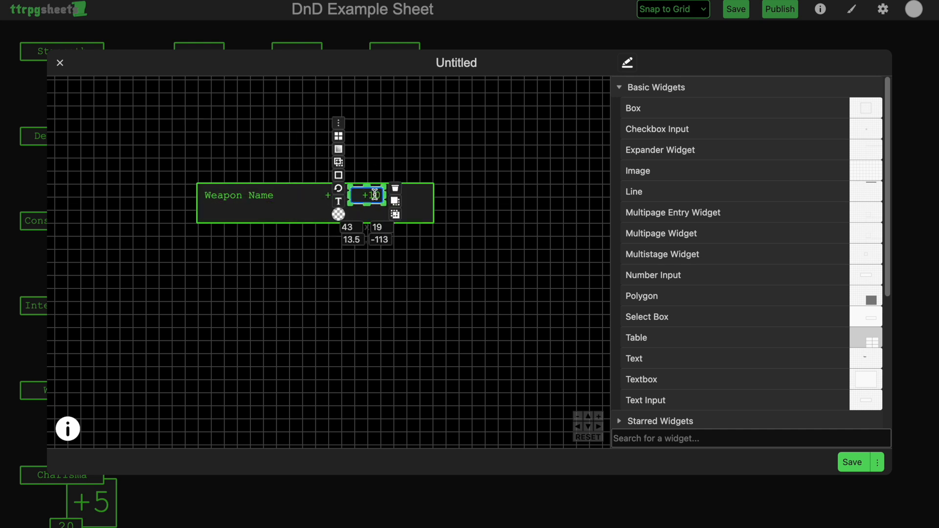
pyautogui.moveTo(383, 194); pyautogui.dragTo(395, 195)
pyautogui.hotkey('ctrl', 'v')
pyautogui.moveTo(404, 194); pyautogui.dragTo(394, 195)
pyautogui.click(383, 213)
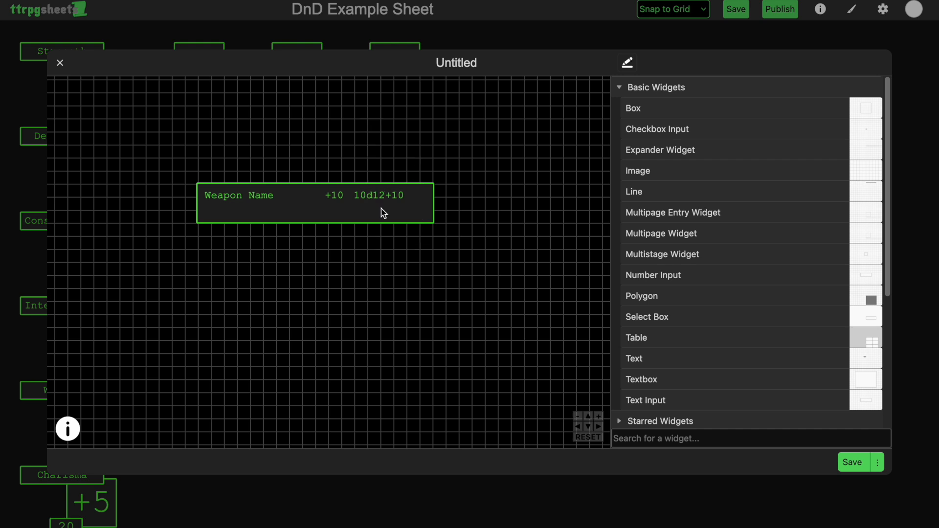
# Step: Narrow and shorten the box so it fits tightly around the single row of inputs
pyautogui.moveTo(429, 220); pyautogui.dragTo(409, 219)
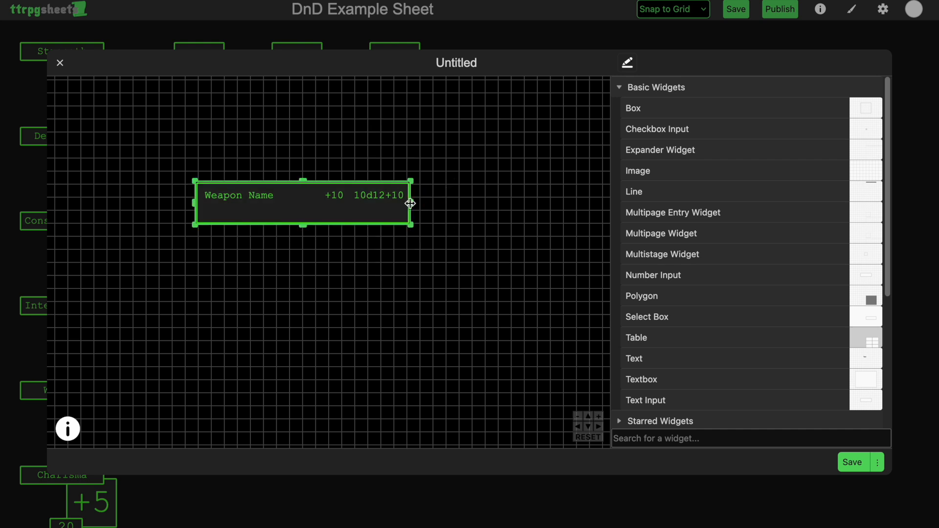
pyautogui.click(402, 208)
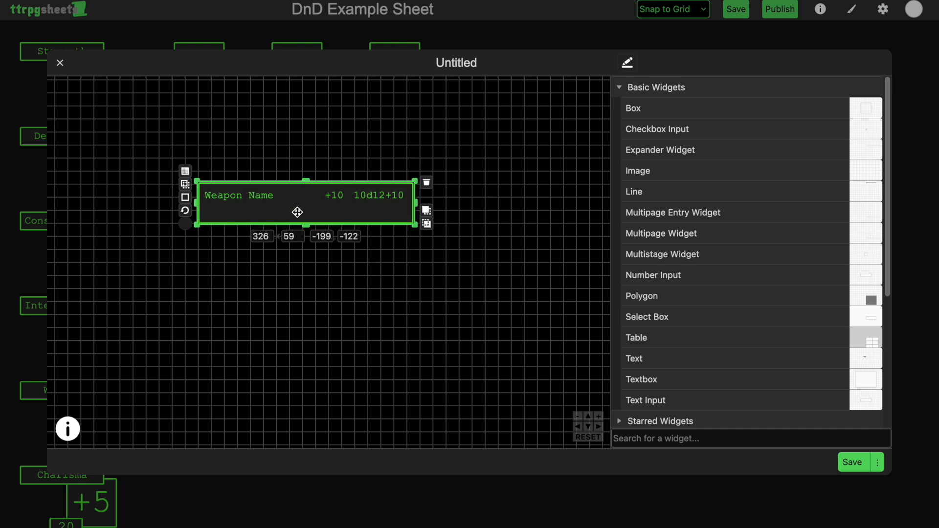
pyautogui.click(481, 187)
pyautogui.moveTo(316, 220); pyautogui.dragTo(316, 207)
pyautogui.click(397, 119)
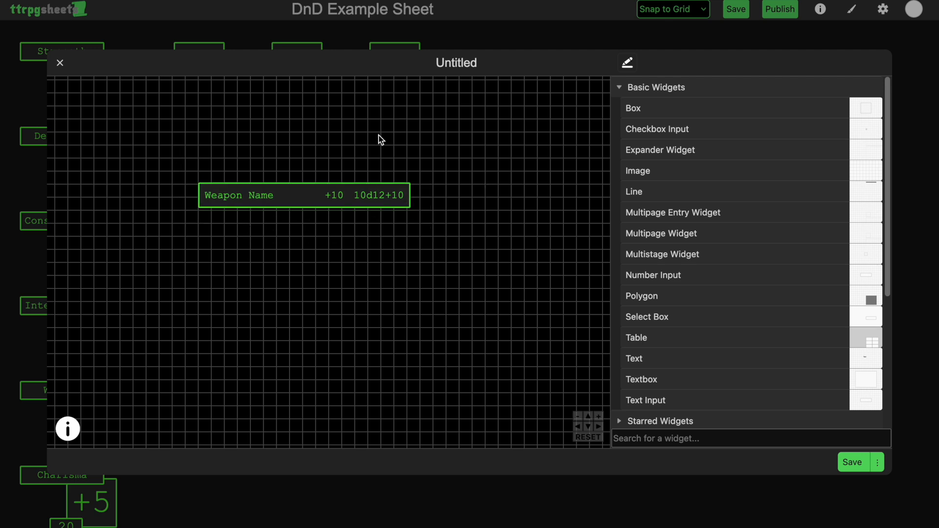
# Step: Place a duplicate of the box, about 321.5 by 35, beneath the input row and remove the border line between them
pyautogui.click(309, 204)
pyautogui.moveTo(314, 202); pyautogui.dragTo(310, 218)
pyautogui.click(516, 212)
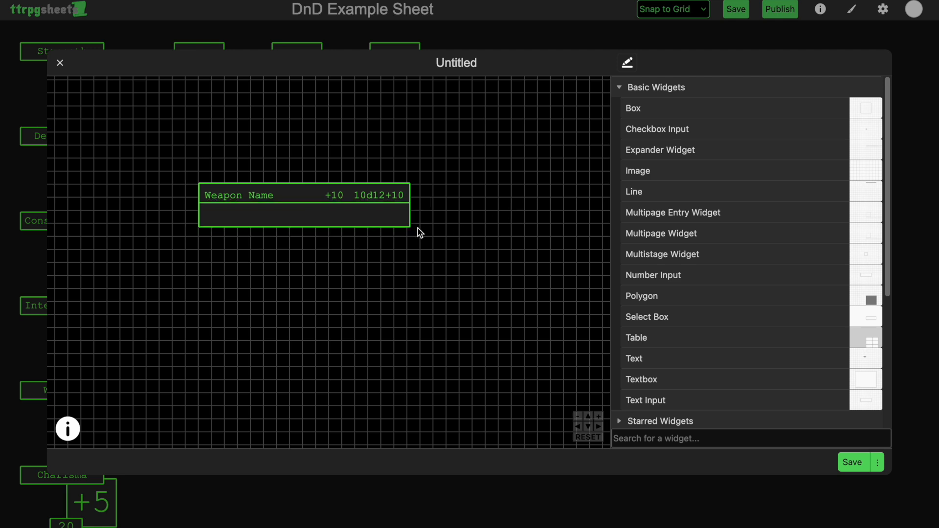
pyautogui.click(329, 221)
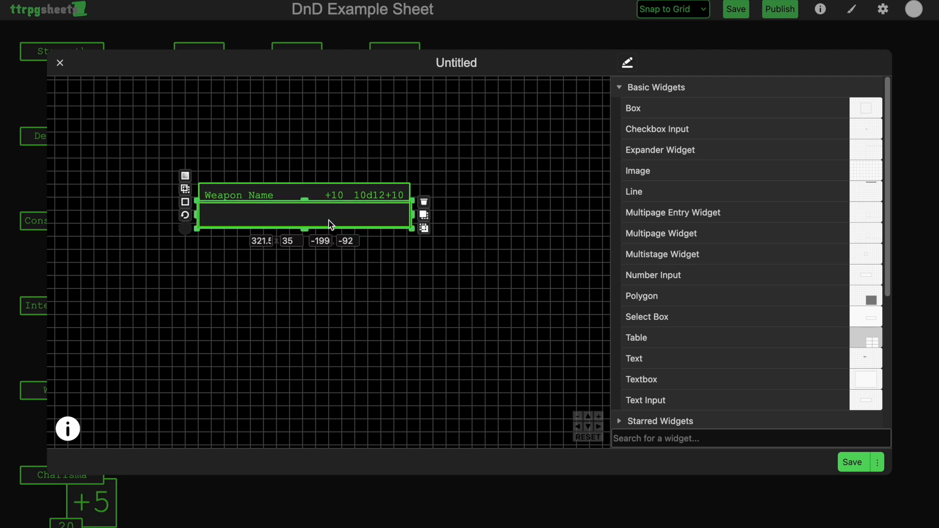
pyautogui.click(186, 210)
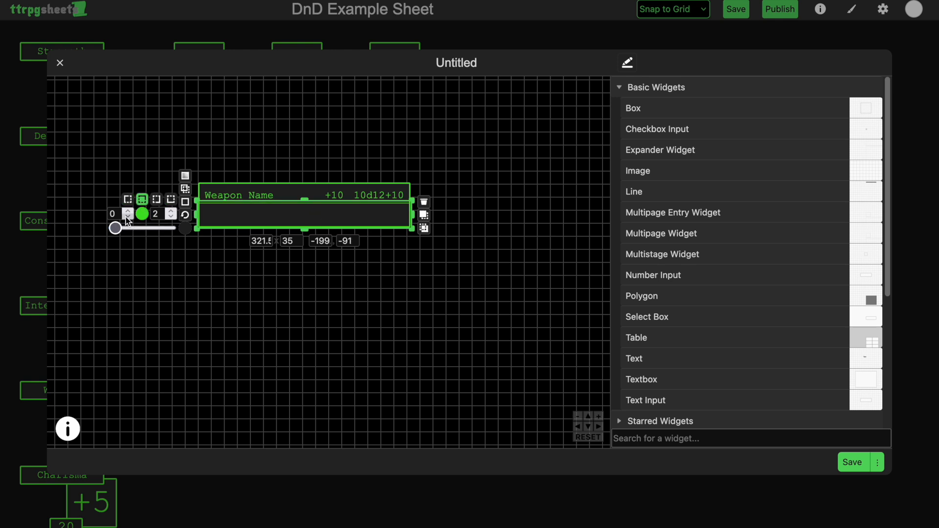
pyautogui.click(470, 184)
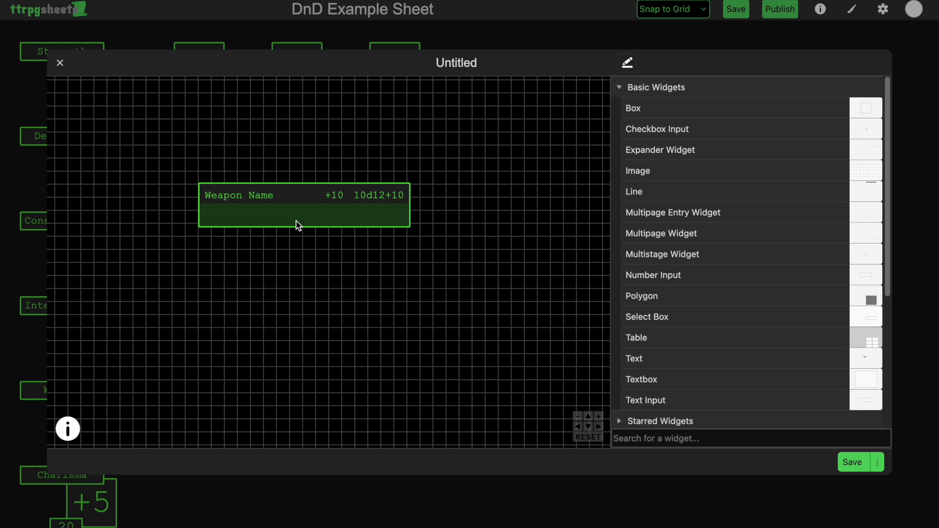
# Step: Extend the lower box downward and widen the upper box to about 360.5
pyautogui.click(295, 221)
pyautogui.moveTo(303, 229); pyautogui.dragTo(305, 242)
pyautogui.click(484, 176)
pyautogui.click(412, 196)
pyautogui.moveTo(412, 196); pyautogui.dragTo(435, 196)
pyautogui.click(515, 177)
# Step: Match the lower box to the upper one by setting its width to 360.5
pyautogui.click(382, 228)
pyautogui.click(313, 195)
pyautogui.doubleClick(273, 221)
pyautogui.click(274, 230)
pyautogui.doubleClick(262, 254)
pyautogui.write('360.5')
# Step: Add a small Multipage Widget beside the boxes and a text element reading ... below it
pyautogui.moveTo(670, 236); pyautogui.dragTo(492, 195)
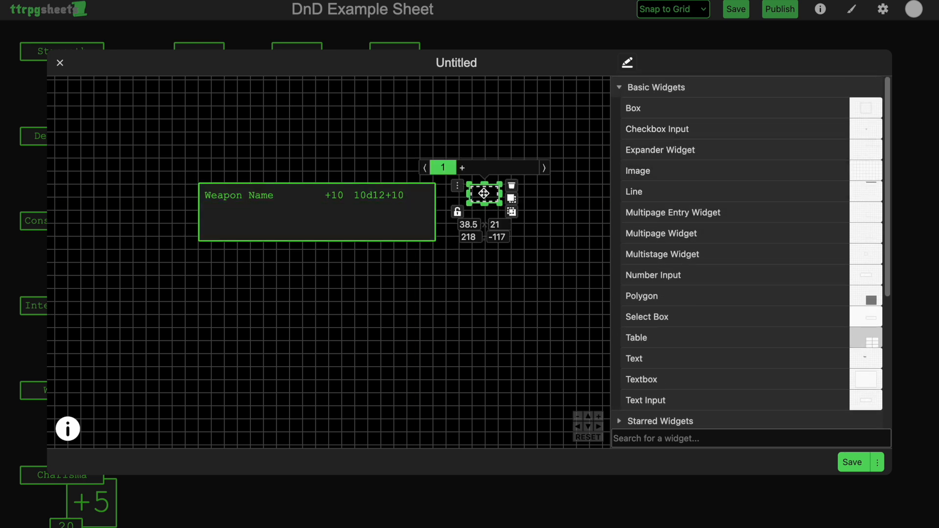
pyautogui.moveTo(636, 358); pyautogui.dragTo(438, 359)
pyautogui.doubleClick(441, 354)
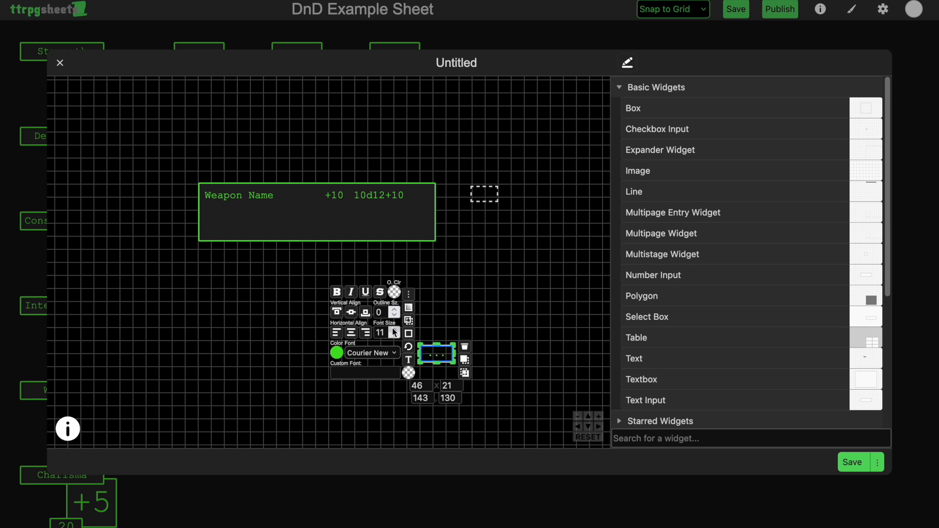
pyautogui.moveTo(453, 362)
pyautogui.mouseDown()
pyautogui.moveTo(438, 362)
pyautogui.moveTo(448, 363)
pyautogui.mouseUp()
# Step: Widen the Multipage Widget to about 44 and place the ... text inside it
pyautogui.moveTo(500, 194); pyautogui.dragTo(504, 194)
pyautogui.moveTo(433, 355); pyautogui.dragTo(485, 194)
pyautogui.click(540, 221)
pyautogui.click(488, 199)
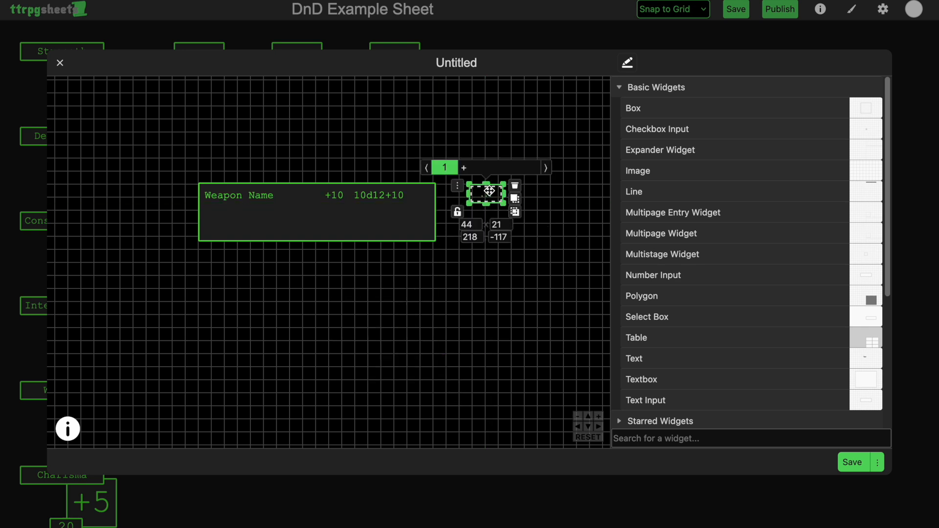
# Step: Move the Multipage Widget and its ... text to the right end of the weapon row
pyautogui.moveTo(454, 177); pyautogui.dragTo(434, 212)
pyautogui.press('super+z')
pyautogui.click(503, 196)
pyautogui.click(490, 192)
pyautogui.click(484, 188)
pyautogui.click(463, 169)
pyautogui.click(479, 164)
pyautogui.keyDown('shift'); pyautogui.click(489, 194); pyautogui.keyUp('shift')
pyautogui.click(422, 196)
# Step: Resize the lower box so it starts under the weapon row and reaches slightly further down
pyautogui.click(523, 216)
pyautogui.click(410, 221)
pyautogui.moveTo(317, 183); pyautogui.dragTo(317, 201)
pyautogui.moveTo(317, 244); pyautogui.dragTo(317, 249)
# Step: Add an Expander Widget, with its trigger above the boxes and its content area below them
pyautogui.click(497, 197)
pyautogui.click(662, 153)
pyautogui.moveTo(335, 301); pyautogui.dragTo(465, 187)
pyautogui.click(561, 386)
pyautogui.moveTo(489, 293); pyautogui.dragTo(391, 366)
pyautogui.moveTo(503, 179); pyautogui.dragTo(456, 158)
# Step: Move the ... text out of the weapon row and delete the Multipage Widget there
pyautogui.click(416, 195)
pyautogui.doubleClick(416, 194)
pyautogui.moveTo(416, 194); pyautogui.dragTo(488, 196)
pyautogui.click(413, 196)
pyautogui.click(442, 187)
# Step: Shrink the expander's trigger to about 40 by 21.5 and put the ... text inside it
pyautogui.click(476, 163)
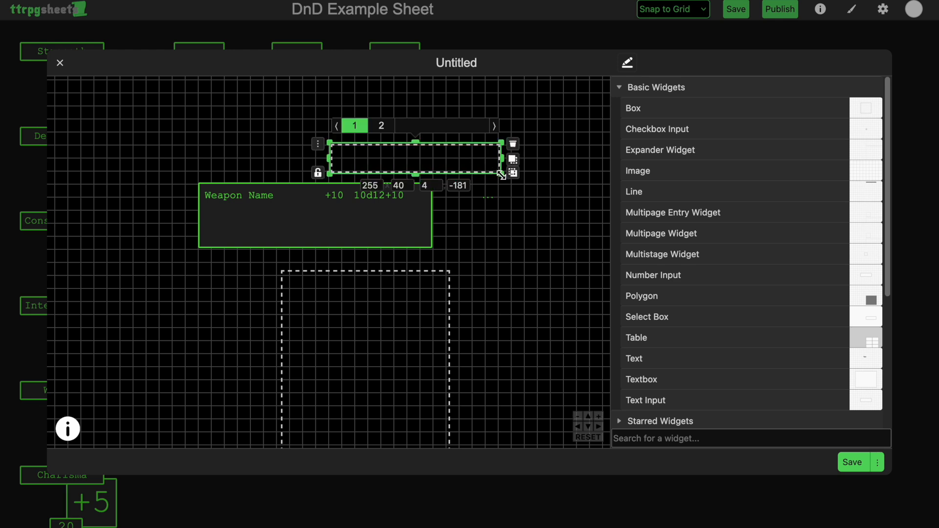
pyautogui.moveTo(500, 173); pyautogui.dragTo(361, 161)
pyautogui.click(494, 197)
pyautogui.moveTo(494, 197); pyautogui.dragTo(347, 154)
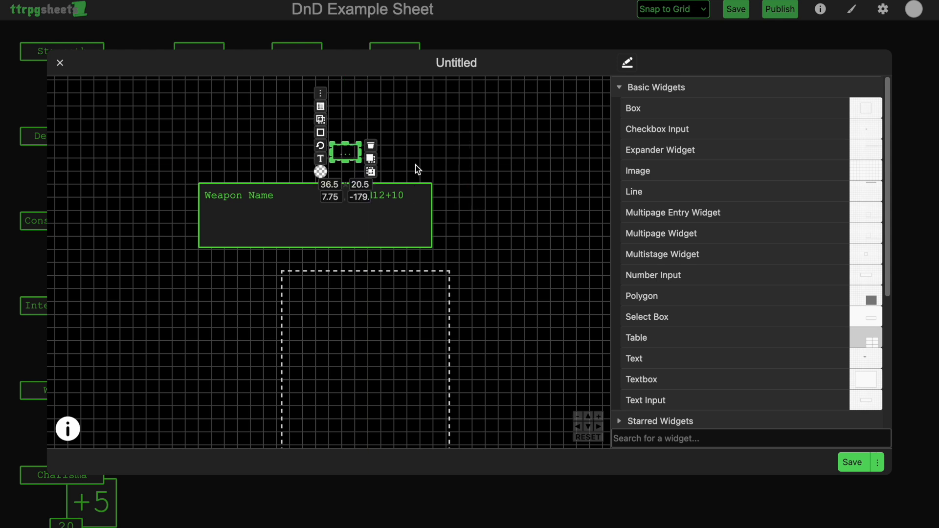
# Step: Duplicate the ... text from the trigger's first page and put the copy on its second page
pyautogui.click(356, 159)
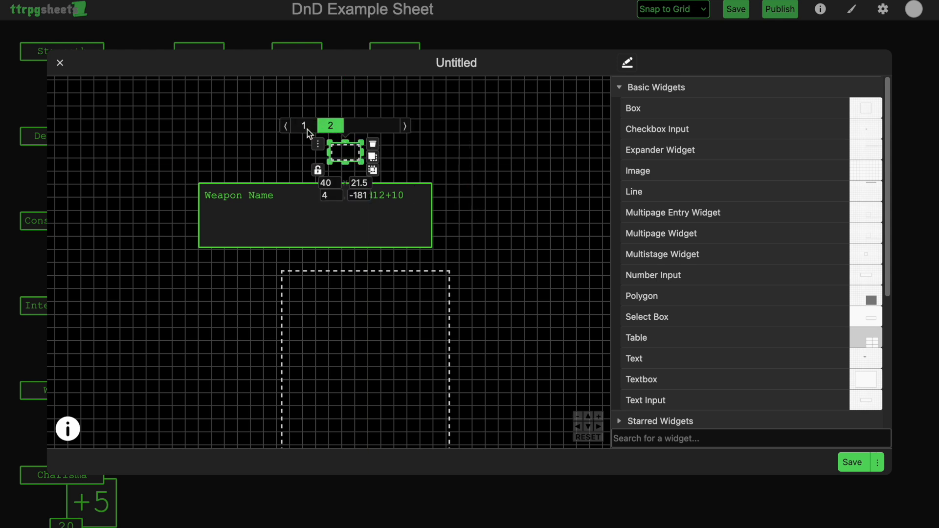
pyautogui.click(307, 128)
pyautogui.click(355, 147)
pyautogui.click(355, 147)
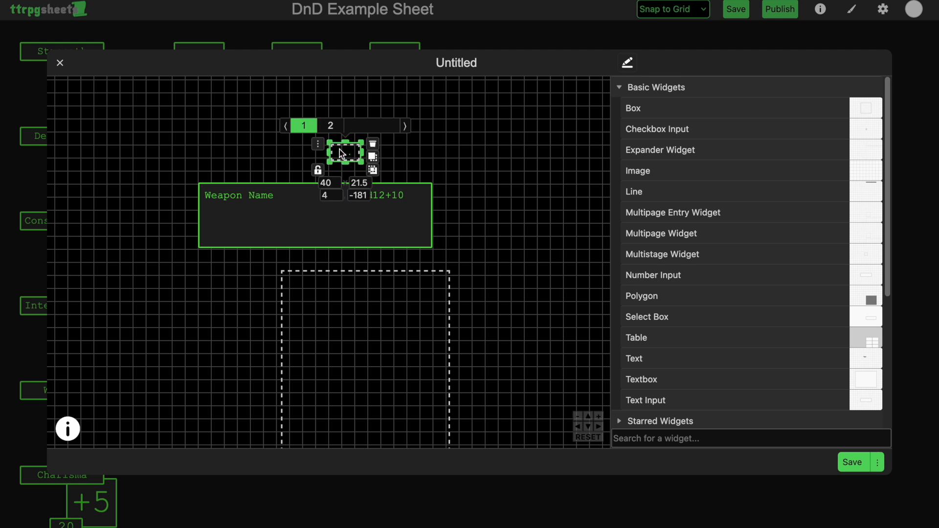
pyautogui.click(350, 148)
pyautogui.press('super+v')
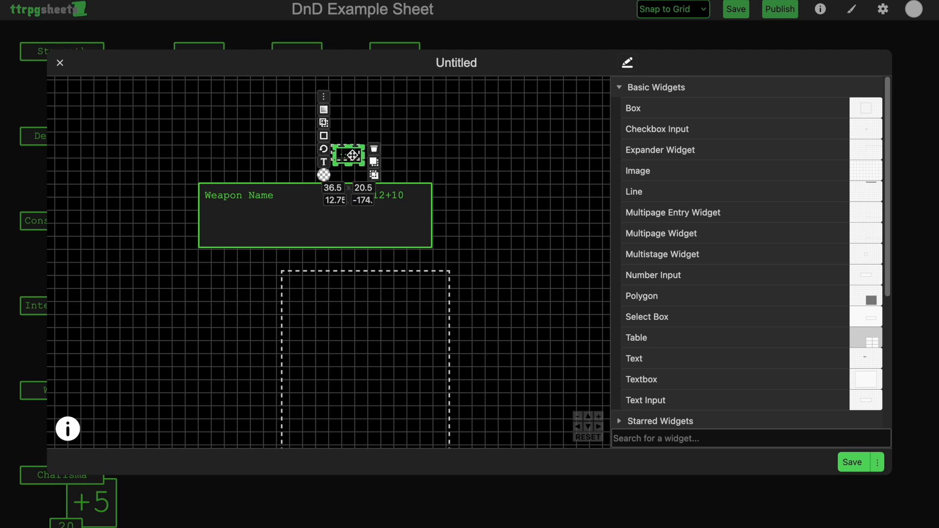
pyautogui.moveTo(352, 155); pyautogui.dragTo(373, 169)
pyautogui.click(331, 127)
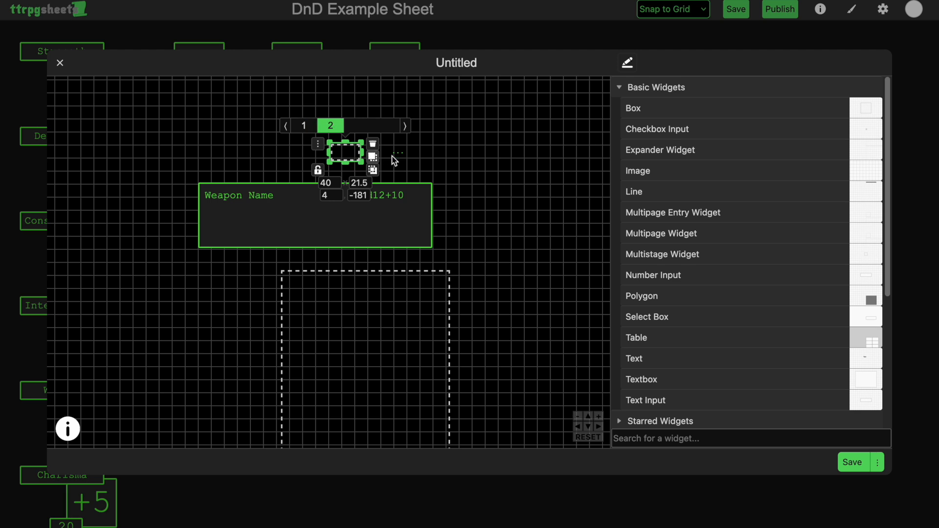
pyautogui.click(400, 158)
# Step: Move the expander's trigger to the right end of the weapon row
pyautogui.click(330, 149)
pyautogui.moveTo(329, 149); pyautogui.dragTo(401, 190)
pyautogui.click(499, 218)
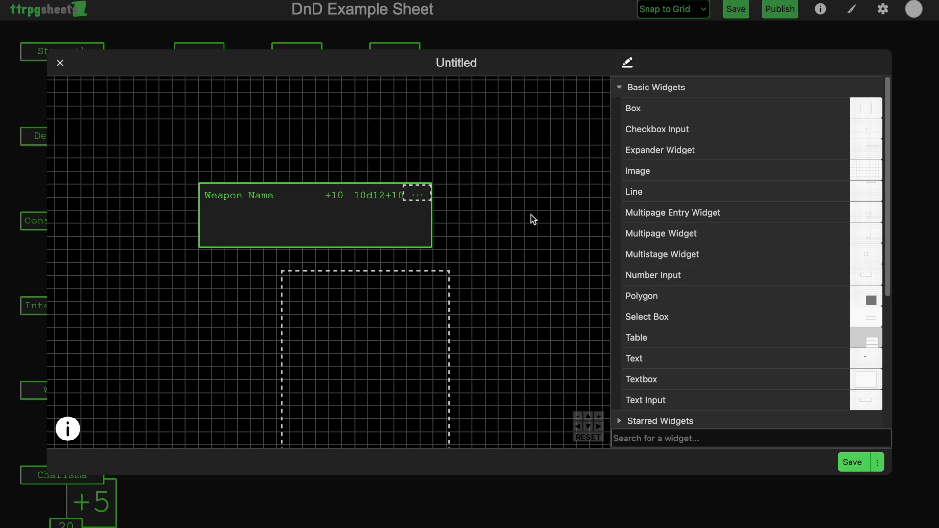
# Step: Resize the expander's content area to about 387 by 95.5 and position it over the lower box
pyautogui.click(433, 301)
pyautogui.moveTo(478, 350); pyautogui.dragTo(506, 261)
pyautogui.click(405, 138)
pyautogui.click(452, 235)
pyautogui.click(417, 145)
pyautogui.click(424, 264)
pyautogui.moveTo(393, 371); pyautogui.dragTo(394, 239)
pyautogui.moveTo(455, 215); pyautogui.dragTo(444, 243)
pyautogui.moveTo(349, 205); pyautogui.dragTo(383, 142)
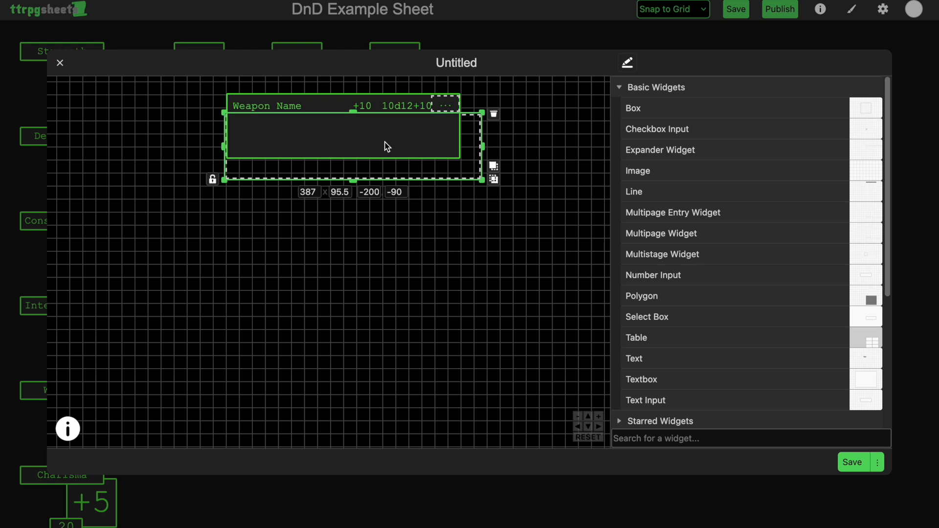
# Step: Trim the expander's content area so it fits closely around the lower box
pyautogui.moveTo(479, 146); pyautogui.dragTo(465, 143)
pyautogui.click(437, 200)
pyautogui.moveTo(373, 183); pyautogui.dragTo(357, 245)
pyautogui.click(384, 248)
pyautogui.click(518, 161)
# Step: Rename the widget as Weapon and save it to the sheet
pyautogui.click(627, 63)
pyautogui.doubleClick(567, 62)
pyautogui.write('Weapon')
pyautogui.click(627, 63)
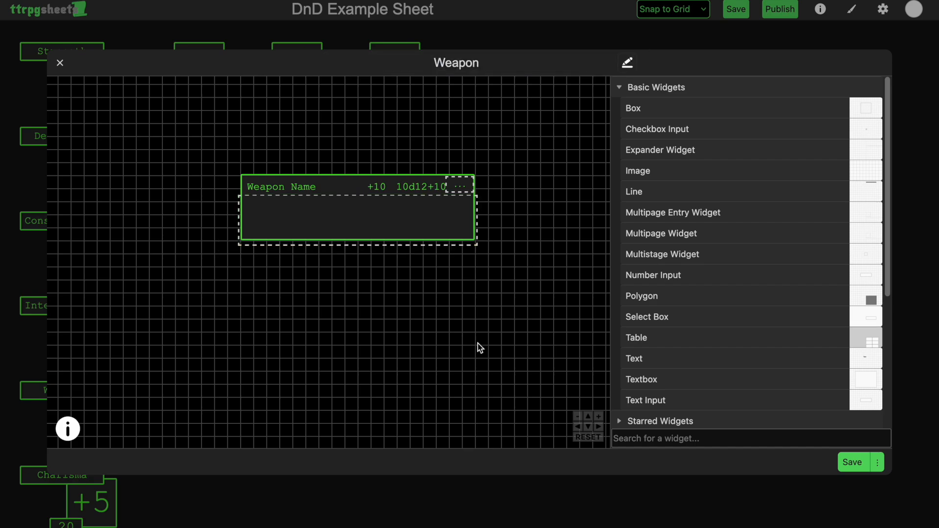
pyautogui.click(859, 456)
# Step: Test the Weapon widget on the sheet by repeatedly toggling its ... expander trigger
pyautogui.click(628, 259)
pyautogui.click(627, 259)
pyautogui.click(627, 259)
pyautogui.click(627, 259)
pyautogui.click(628, 260)
pyautogui.click(629, 262)
pyautogui.rightClick(513, 251)
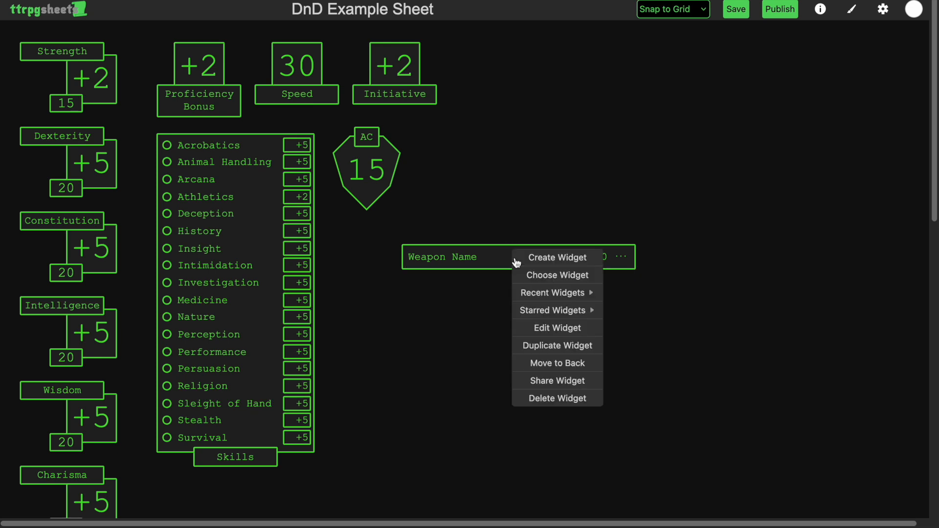
pyautogui.click(346, 206)
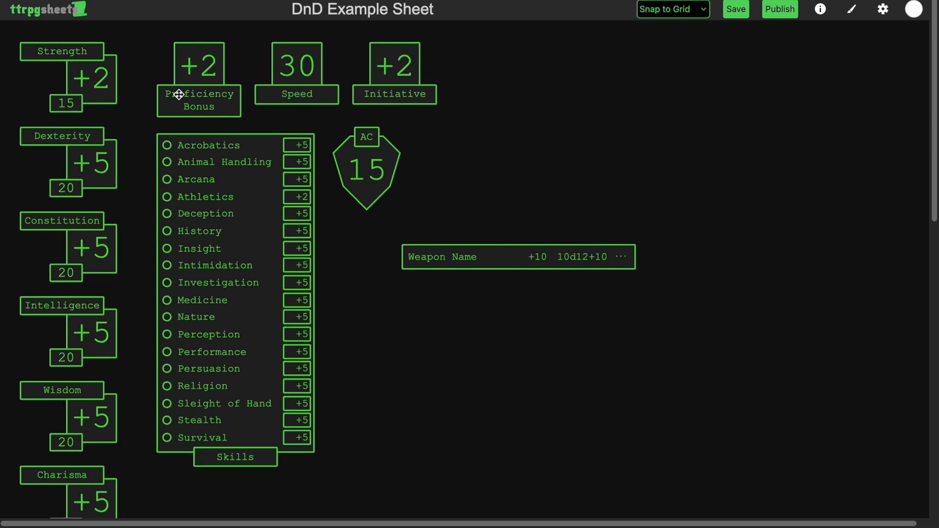
# Step: Edit the Skills widget and add a table with six rows above the skills list
pyautogui.rightClick(204, 137)
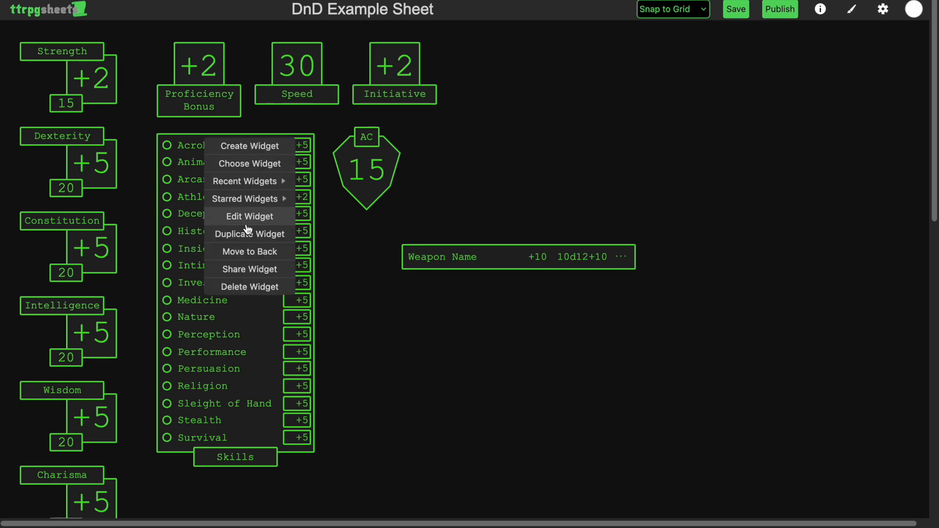
pyautogui.click(247, 224)
pyautogui.moveTo(666, 344); pyautogui.dragTo(262, 210)
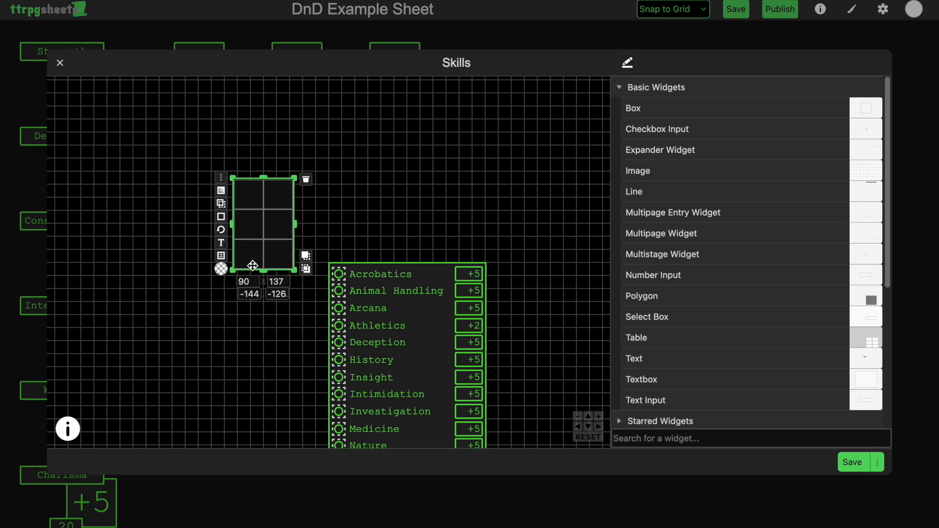
pyautogui.moveTo(221, 255)
pyautogui.click(179, 217)
pyautogui.click(179, 218)
pyautogui.click(179, 218)
# Step: Link the table's first cell to str_bonus
pyautogui.doubleClick(252, 187)
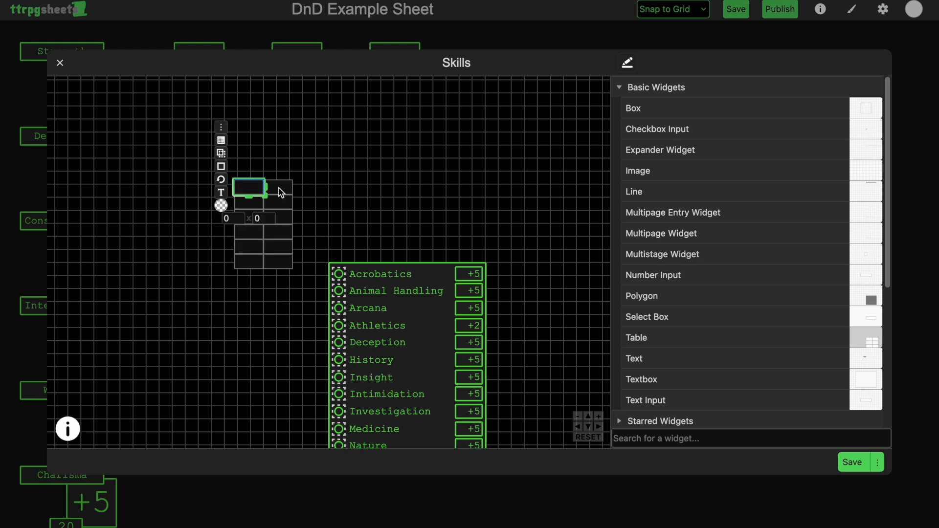
pyautogui.click(221, 139)
pyautogui.write('str_bonus')
pyautogui.click(239, 132)
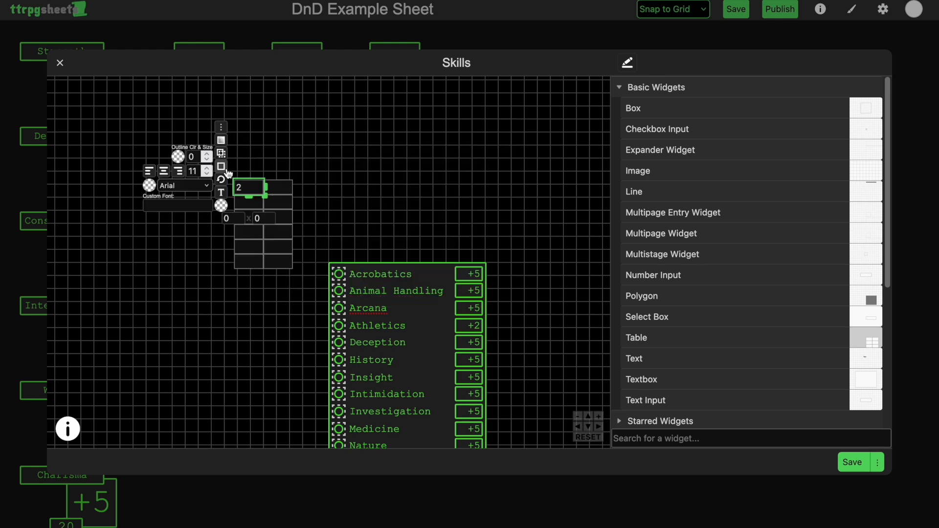
# Step: Reduce the table to a single column and narrow it
pyautogui.click(260, 224)
pyautogui.moveTo(221, 259)
pyautogui.click(207, 224)
pyautogui.moveTo(295, 216); pyautogui.dragTo(258, 215)
# Step: Link the table's second cell to dex_bonus
pyautogui.doubleClick(241, 202)
pyautogui.click(221, 155)
pyautogui.click(407, 206)
pyautogui.write('dex_bonus')
pyautogui.click(238, 147)
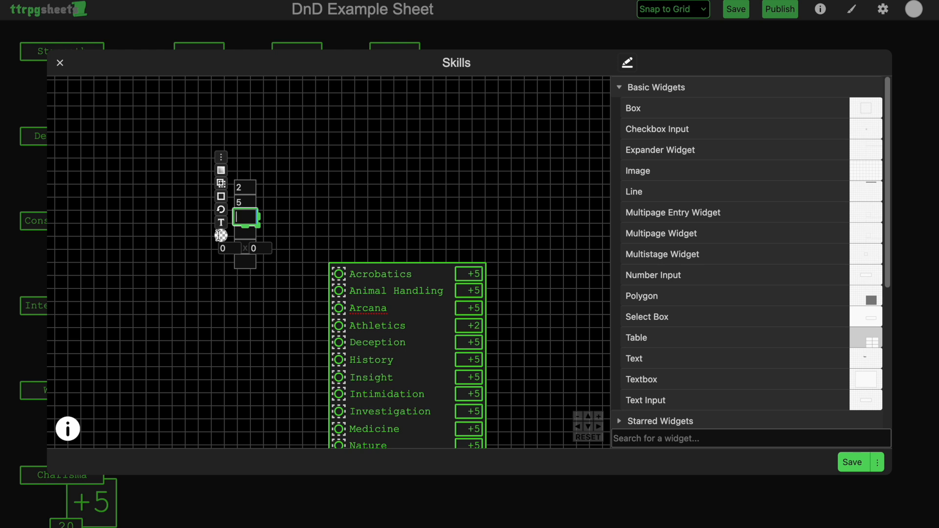
# Step: Link the table's third cell to con_bonus and select the fourth cell
pyautogui.click(221, 170)
pyautogui.click(376, 226)
pyautogui.write('con_bonus')
pyautogui.click(239, 162)
pyautogui.click(242, 232)
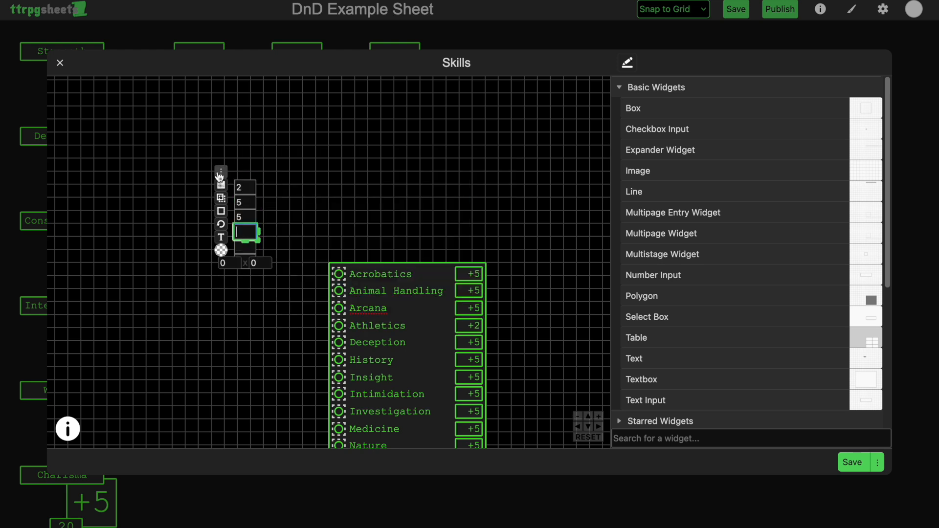
# Step: Link the table's fourth cell to int_bonus
pyautogui.click(221, 184)
pyautogui.click(376, 231)
pyautogui.write('int_bonus')
pyautogui.click(239, 175)
# Step: Link the table's fifth cell to wis_bonus
pyautogui.click(245, 247)
pyautogui.click(221, 200)
pyautogui.click(375, 247)
pyautogui.write('wis_bonus')
pyautogui.click(490, 228)
pyautogui.click(241, 192)
# Step: Link the table's sixth cell to cha_bonus
pyautogui.click(245, 263)
pyautogui.click(221, 215)
pyautogui.click(380, 270)
pyautogui.write('cha_bonus')
pyautogui.click(493, 243)
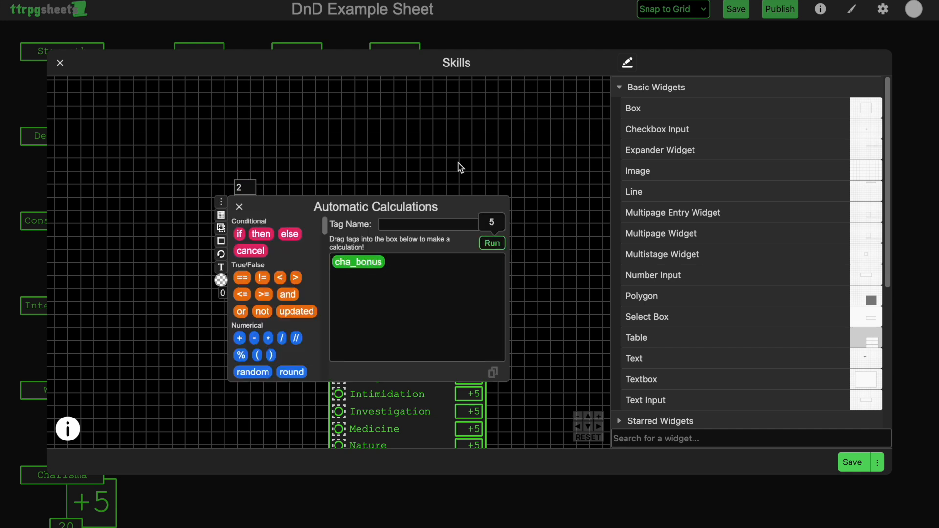
pyautogui.click(479, 179)
pyautogui.click(239, 207)
# Step: Give the whole ability table the tag name ability_bonus_table
pyautogui.click(241, 202)
pyautogui.click(221, 190)
pyautogui.click(387, 203)
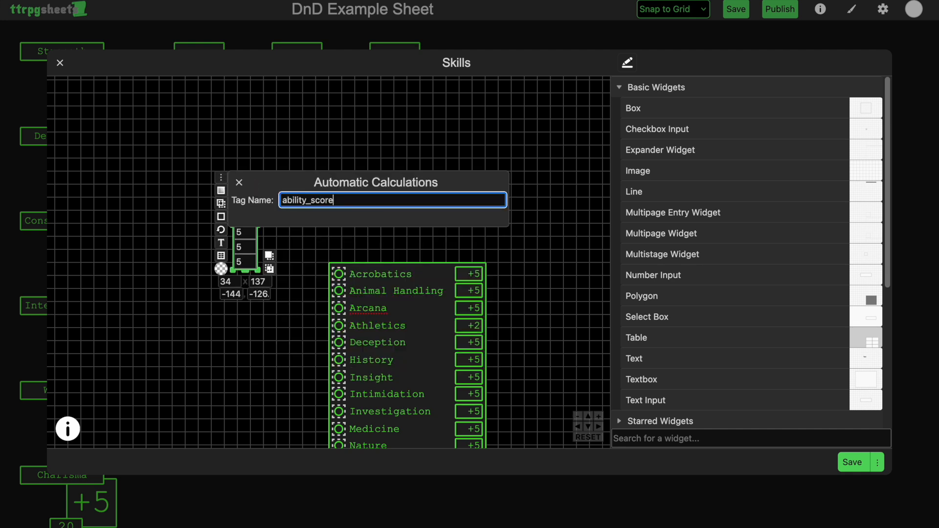
pyautogui.click(239, 182)
# Step: Move the ability bonus table onto the skills list
pyautogui.click(243, 217)
pyautogui.click(241, 273)
pyautogui.click(245, 195)
pyautogui.moveTo(245, 196); pyautogui.dragTo(392, 332)
pyautogui.click(268, 310)
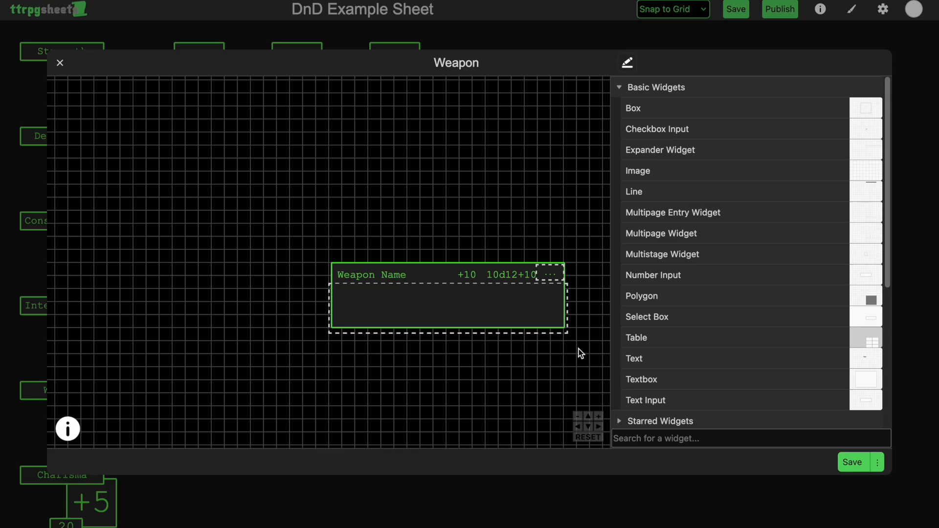
# Step: Add an "Ability:" text in green size 10 Courier New and place it in the Weapon widget's expandable area below the weapon name
pyautogui.moveTo(578, 348); pyautogui.dragTo(486, 341)
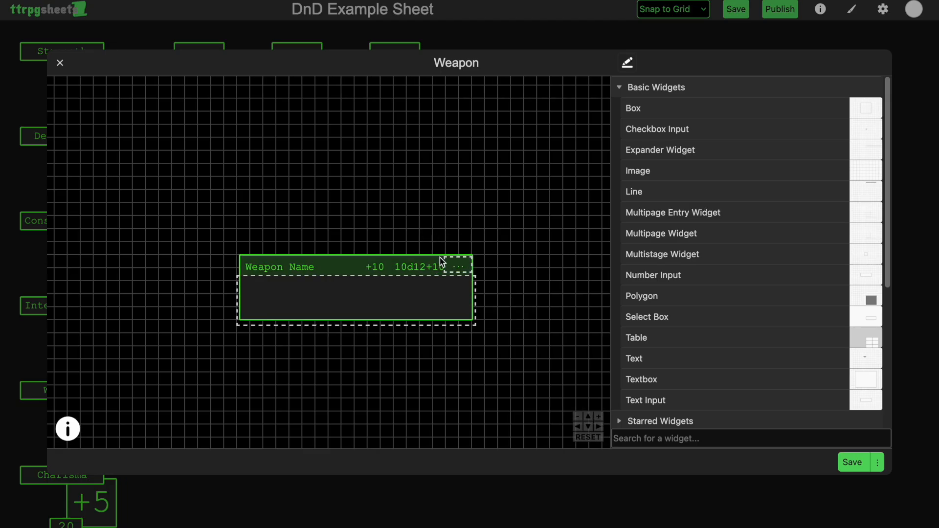
pyautogui.moveTo(645, 361); pyautogui.dragTo(228, 351)
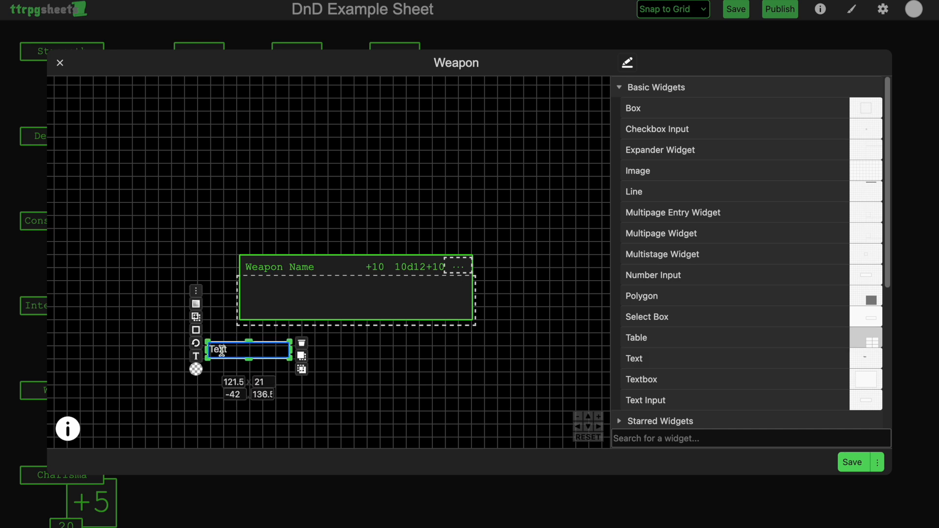
pyautogui.click(183, 332)
pyautogui.click(182, 332)
pyautogui.click(164, 349)
pyautogui.click(167, 386)
pyautogui.click(124, 349)
pyautogui.click(222, 298)
pyautogui.click(217, 323)
pyautogui.click(226, 352)
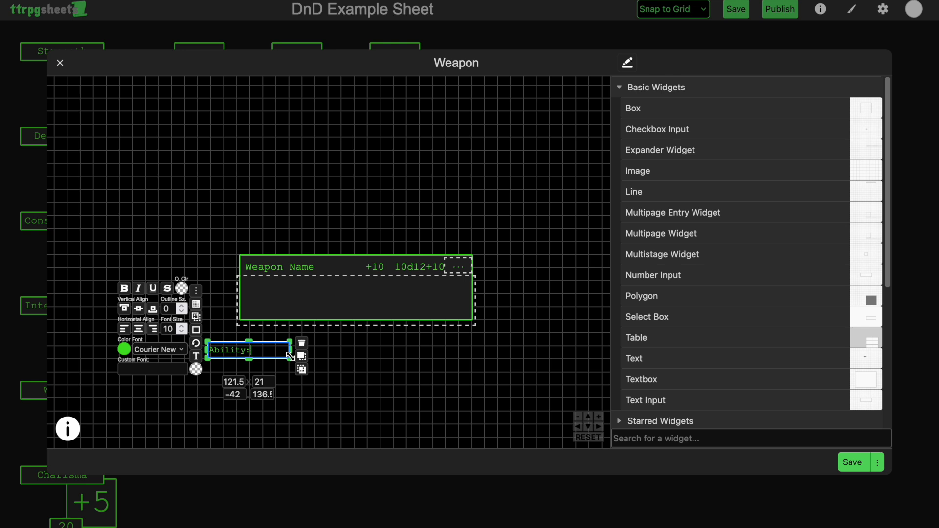
pyautogui.moveTo(244, 350); pyautogui.dragTo(280, 284)
pyautogui.click(176, 302)
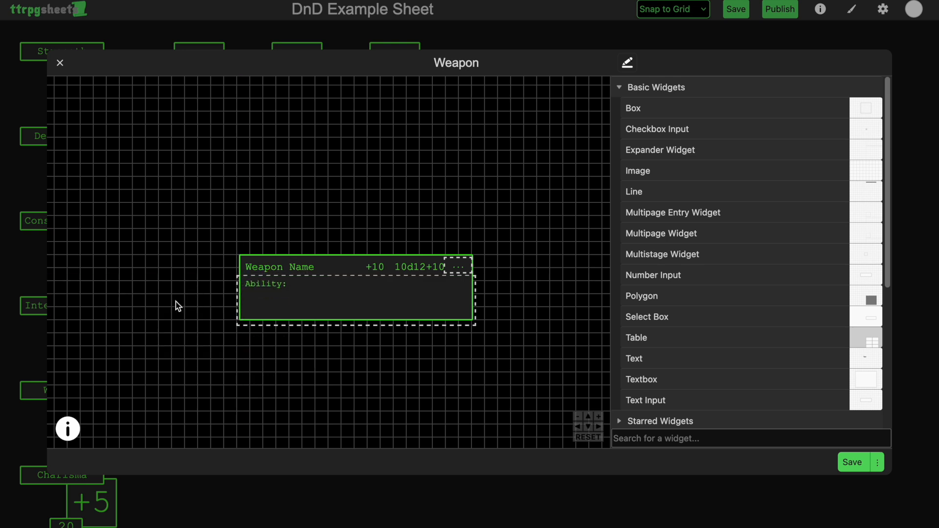
# Step: Add a select box above the weapon box and style its text at size 9 in the Ability label's font and green colour
pyautogui.moveTo(673, 319); pyautogui.dragTo(374, 197)
pyautogui.click(289, 200)
pyautogui.click(383, 424)
pyautogui.click(332, 188)
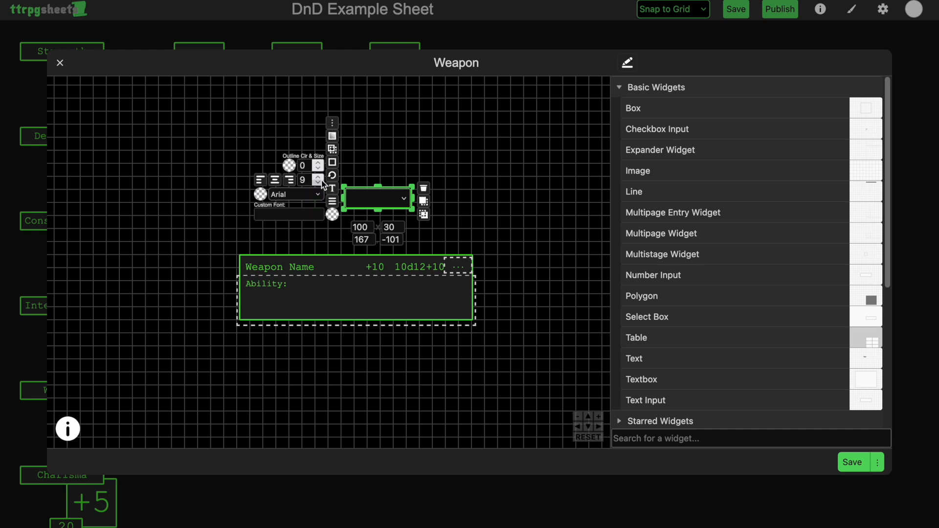
pyautogui.click(312, 194)
pyautogui.click(310, 230)
pyautogui.click(260, 194)
pyautogui.click(321, 392)
pyautogui.click(332, 214)
# Step: Shrink the select box to about 60 × 17 and place it directly after the Ability label
pyautogui.moveTo(411, 198); pyautogui.dragTo(384, 202)
pyautogui.click(371, 412)
pyautogui.click(426, 438)
pyautogui.moveTo(374, 192); pyautogui.dragTo(321, 282)
pyautogui.click(366, 167)
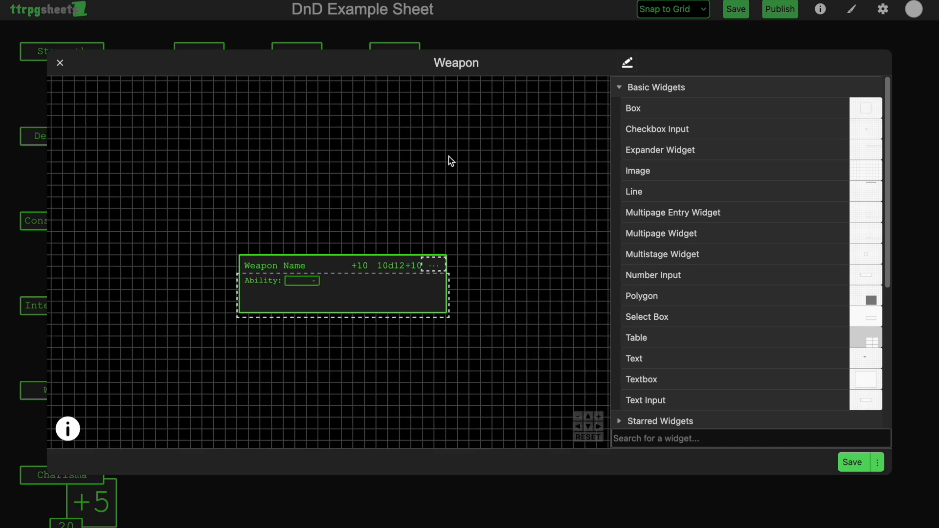
# Step: Give the ability select box the tag name .weapon_ability
pyautogui.scroll(2, 450, 162)
pyautogui.click(253, 212)
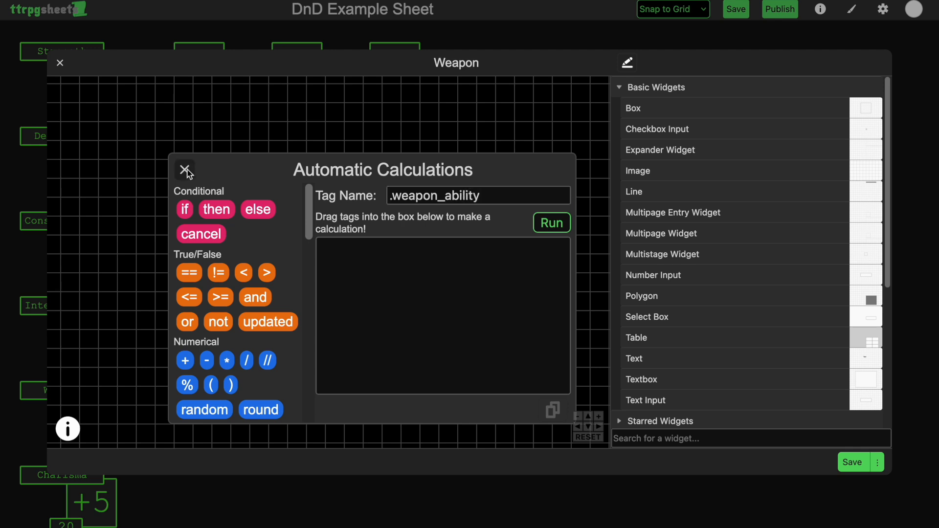
pyautogui.click(185, 170)
# Step: Define the select box's first option as STR with value 1
pyautogui.click(252, 307)
pyautogui.click(101, 266)
pyautogui.moveTo(142, 221); pyautogui.dragTo(270, 221)
pyautogui.click(223, 261)
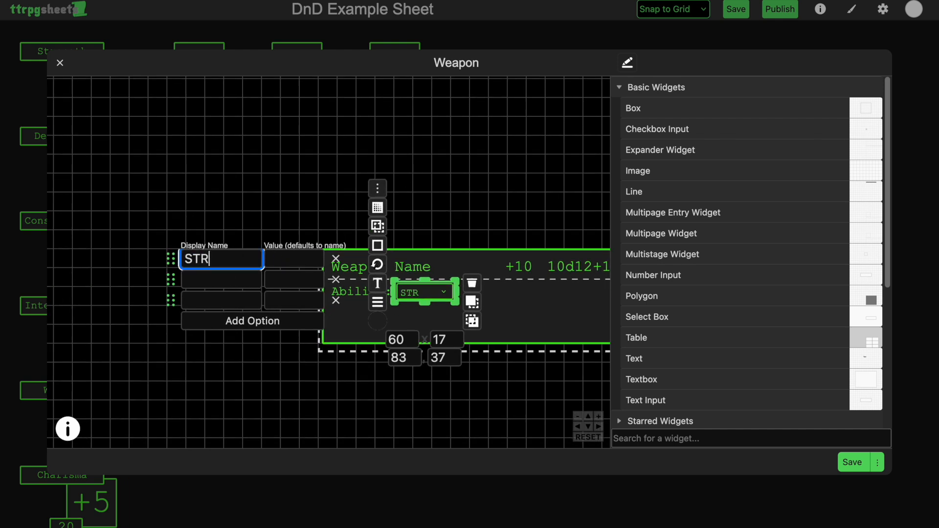
pyautogui.press('Tab')
pyautogui.write('1')
# Step: Define the second and third options as DEX with value 2 and CON with value 3
pyautogui.click(245, 278)
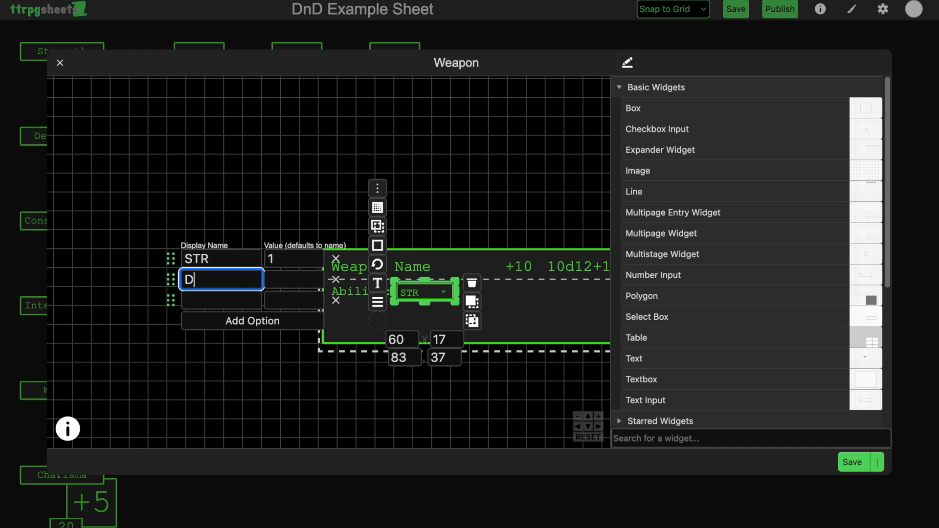
pyautogui.write('DEX')
pyautogui.click(293, 278)
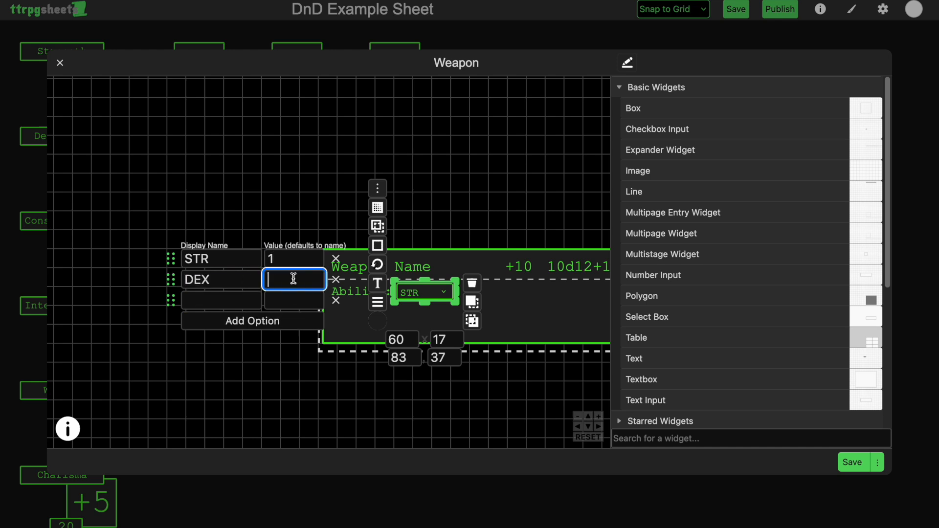
pyautogui.write('2')
pyautogui.click(238, 301)
pyautogui.write('CON')
pyautogui.click(297, 304)
pyautogui.write('3')
# Step: Add the options INT with value 4, WIS with value 5 and CHA with value 6 to the select box
pyautogui.click(283, 322)
pyautogui.click(238, 322)
pyautogui.click(293, 322)
pyautogui.write('4')
pyautogui.scroll(-1, 274, 323)
pyautogui.click(263, 324)
pyautogui.click(234, 322)
pyautogui.write('WIS')
pyautogui.click(289, 320)
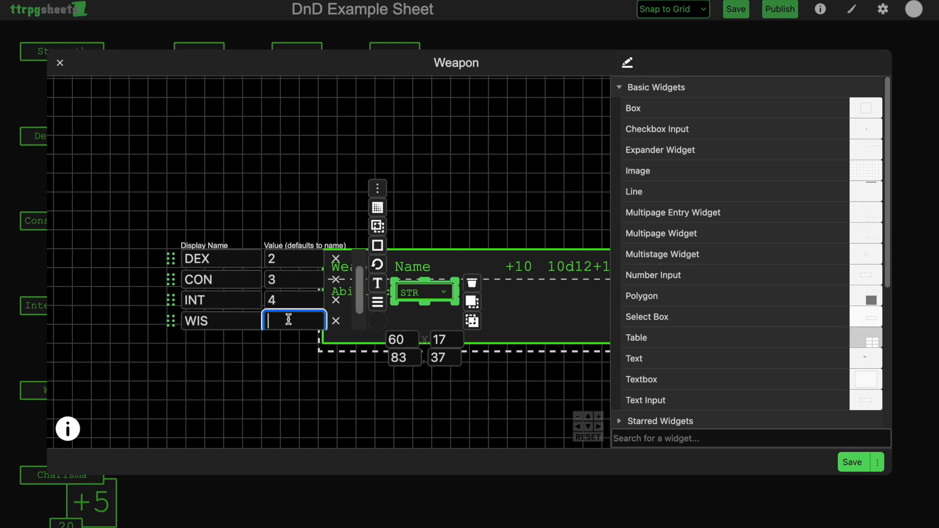
pyautogui.write('5')
pyautogui.write('6')
pyautogui.click(435, 171)
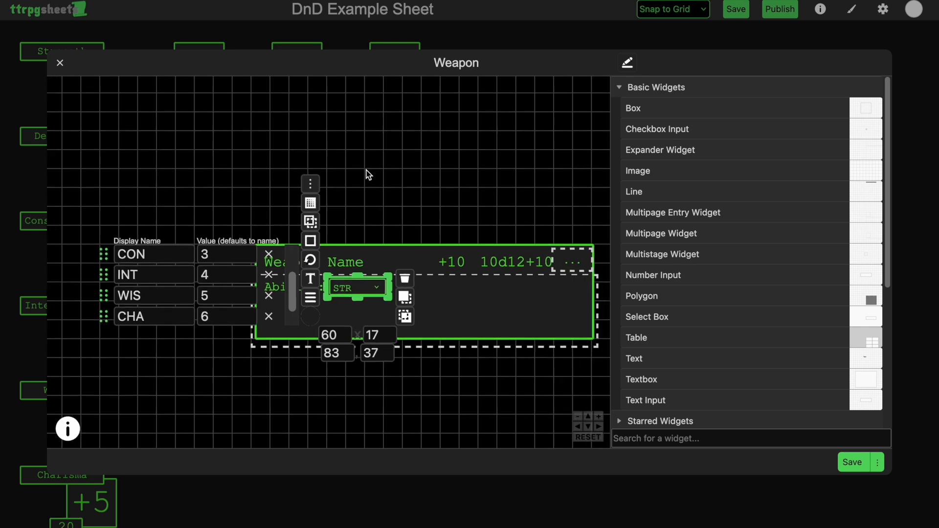
# Step: Reduce the ability select box's text size and width
pyautogui.click(310, 278)
pyautogui.click(290, 263)
pyautogui.click(339, 333)
pyautogui.click(426, 179)
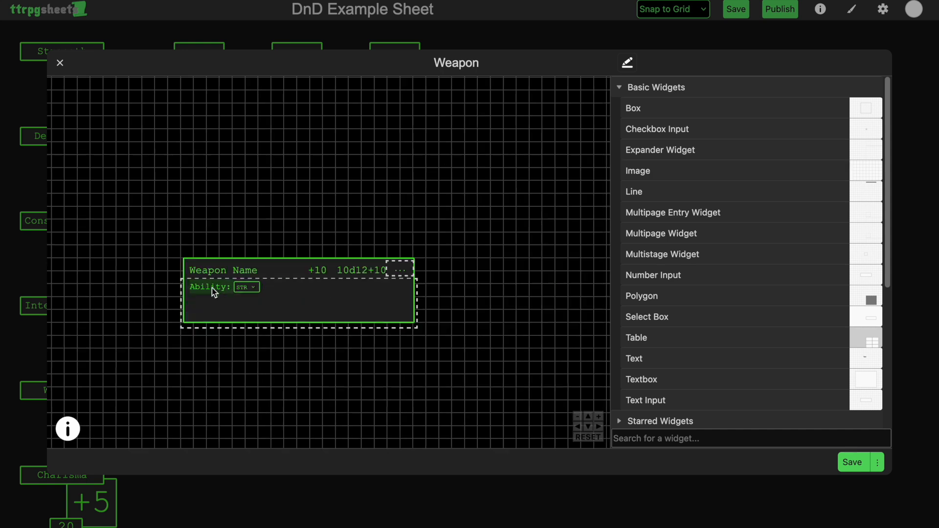
# Step: Duplicate the Ability label to the right of the select box, change the copy's text to "Proficient?:" and fit its width
pyautogui.click(213, 287)
pyautogui.press('super+c')
pyautogui.press('super+v')
pyautogui.moveTo(223, 288); pyautogui.dragTo(304, 286)
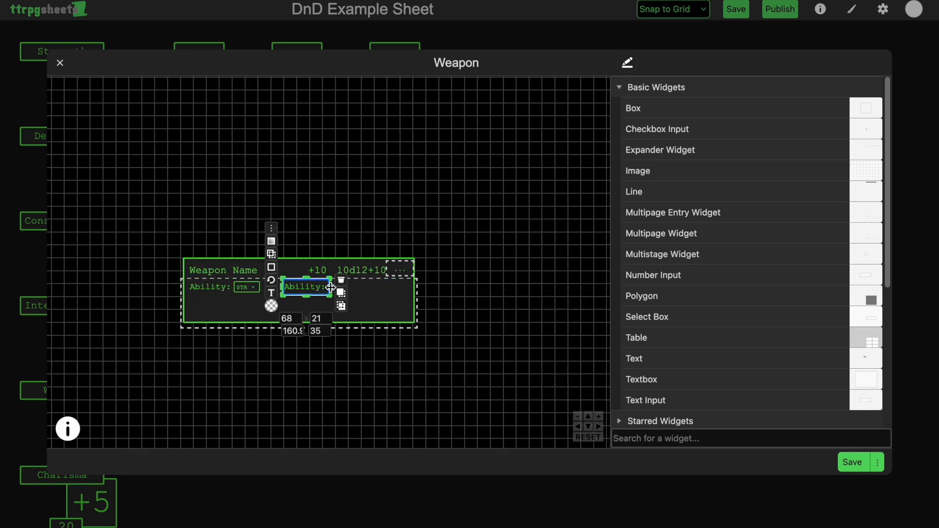
pyautogui.doubleClick(301, 286)
pyautogui.write('Proficient?')
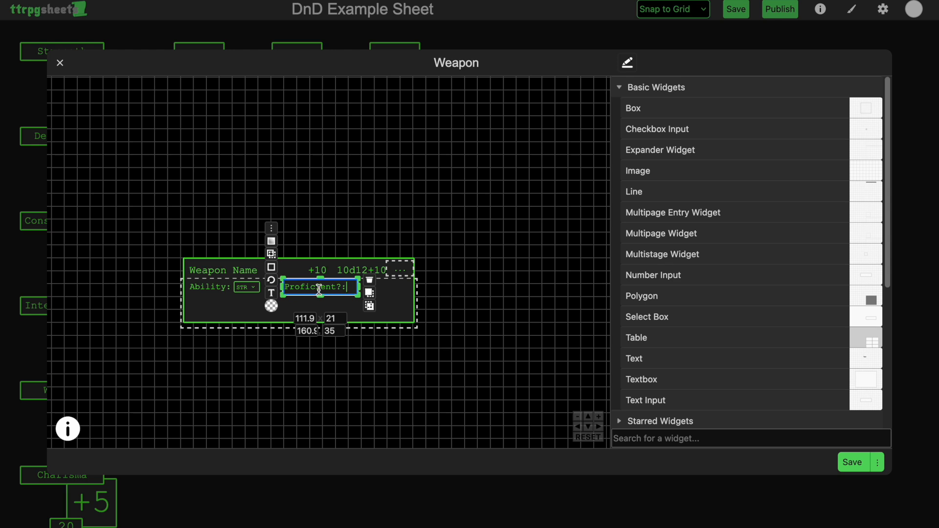
pyautogui.moveTo(357, 287); pyautogui.dragTo(354, 287)
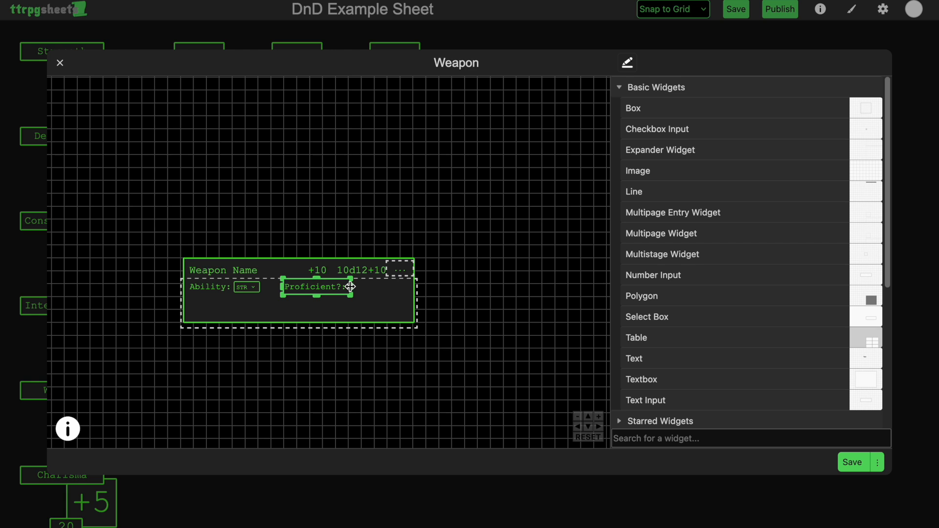
pyautogui.click(454, 207)
# Step: Add a Proficiency Marker from the DnD Example Sheet templates and place it at the weapon box's right edge beside the Proficient?: label
pyautogui.scroll(-5, 645, 281)
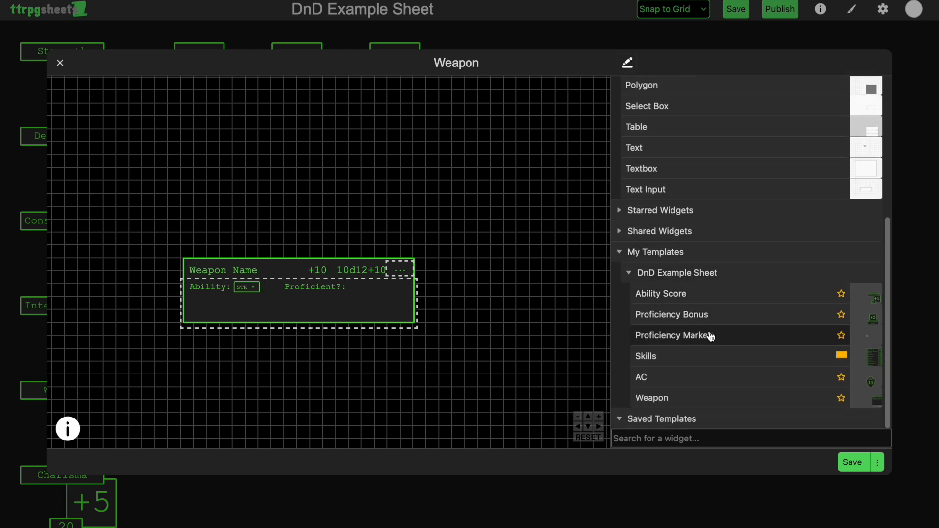
pyautogui.moveTo(704, 336)
pyautogui.mouseDown()
pyautogui.moveTo(615, 300)
pyautogui.moveTo(506, 222)
pyautogui.moveTo(513, 228)
pyautogui.mouseUp()
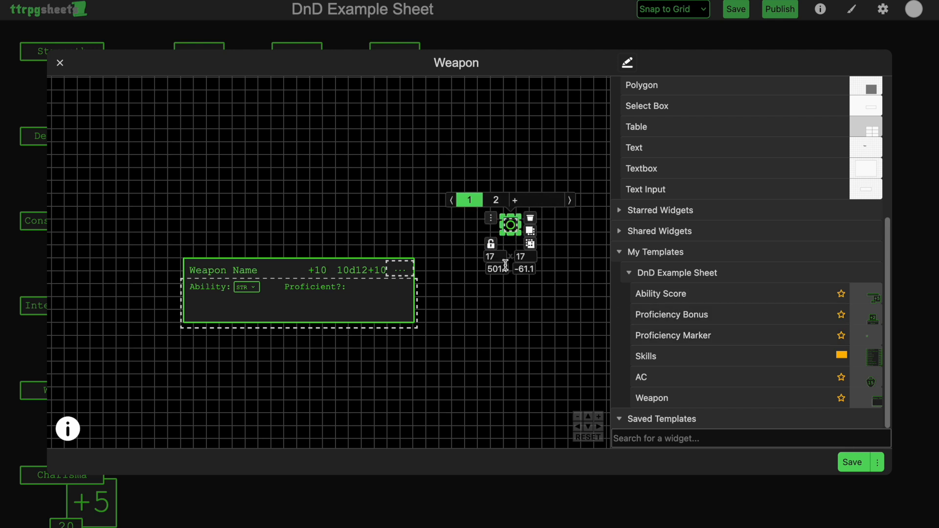
pyautogui.click(574, 227)
pyautogui.moveTo(514, 229)
pyautogui.mouseDown()
pyautogui.moveTo(363, 292)
pyautogui.moveTo(373, 302)
pyautogui.moveTo(432, 303)
pyautogui.mouseUp()
pyautogui.click(404, 359)
# Step: Give the proficiency marker the tag name .weapon_prof
pyautogui.scroll(5, 403, 359)
pyautogui.scroll(-2, 405, 358)
pyautogui.click(557, 174)
pyautogui.click(481, 298)
pyautogui.click(428, 268)
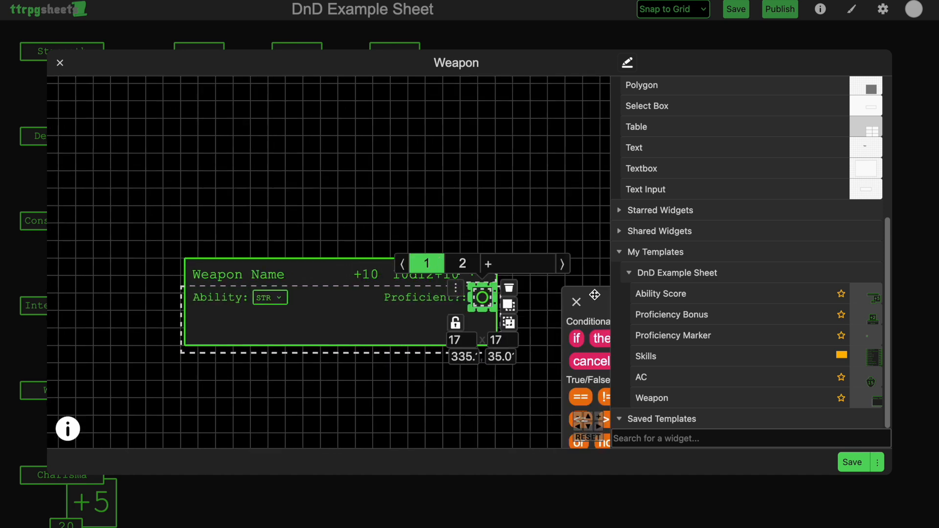
pyautogui.click(386, 195)
pyautogui.write('.weapon_prof')
pyautogui.click(155, 170)
pyautogui.click(507, 201)
# Step: Select the Proficient?: label and its marker together and adjust their placement near the weapon box's right edge
pyautogui.scroll(-2, 506, 215)
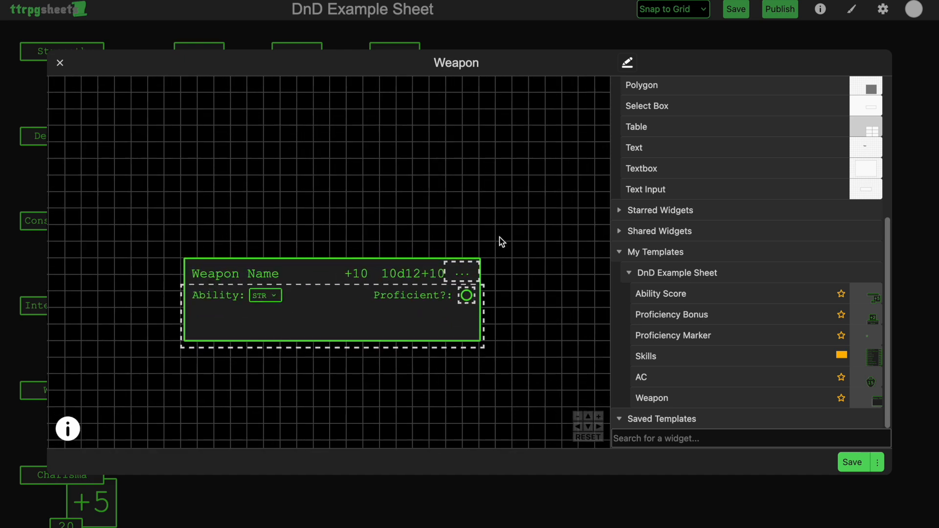
pyautogui.click(416, 297)
pyautogui.click(575, 271)
pyautogui.click(417, 298)
pyautogui.keyDown('shift'); pyautogui.click(468, 296); pyautogui.keyUp('shift')
pyautogui.moveTo(528, 270)
pyautogui.mouseDown()
pyautogui.moveTo(577, 266)
pyautogui.moveTo(548, 280)
pyautogui.mouseUp()
# Step: Start the +10 attack field's automatic calculation with ( prof_table index .weapon_prof 1 ) +
pyautogui.scroll(-1, 409, 221)
pyautogui.scroll(-1, 411, 224)
pyautogui.click(369, 276)
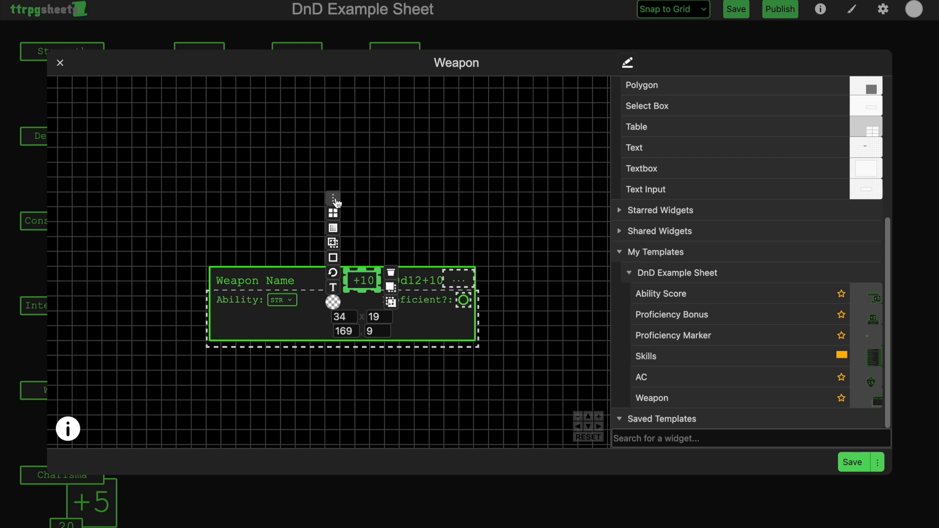
pyautogui.click(335, 201)
pyautogui.moveTo(514, 198); pyautogui.dragTo(205, 133)
pyautogui.click(215, 208)
pyautogui.write('( pr')
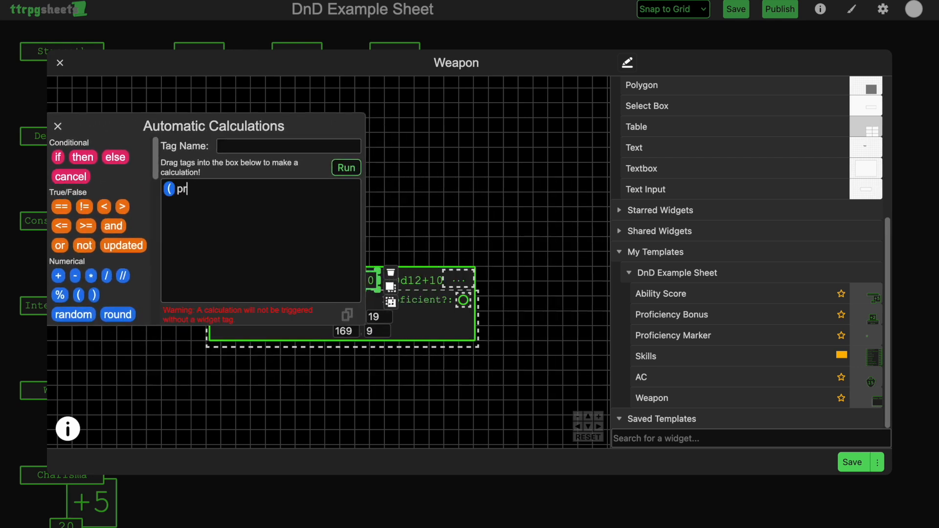
pyautogui.write('of_table')
pyautogui.click(579, 437)
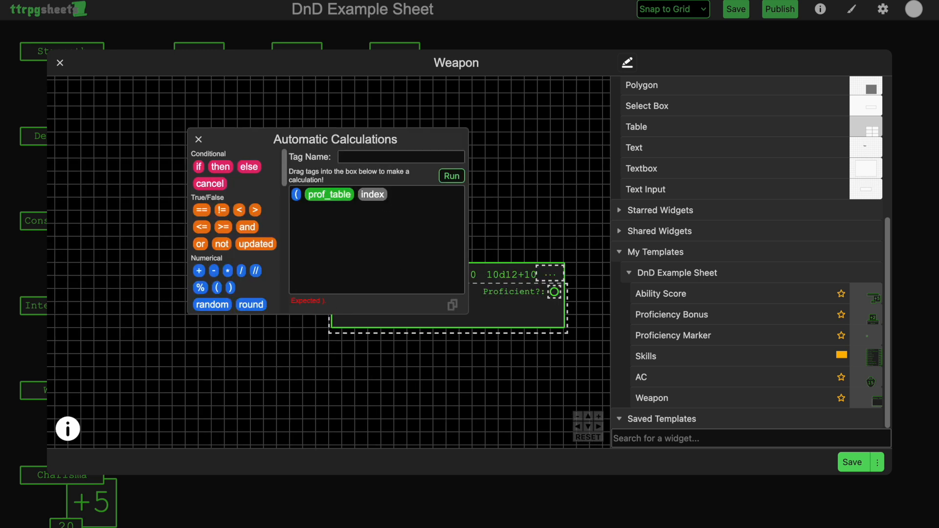
pyautogui.write('.weapon_prof')
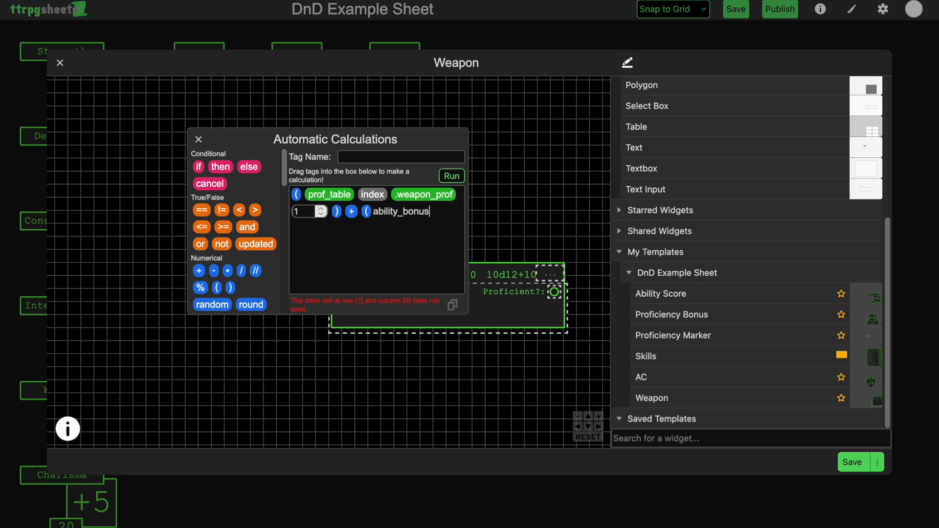
# Step: Add ( ability_bonus_table index .weapon_ability 1 ) to the calculation and put numeric before both table lookups
pyautogui.write('le index')
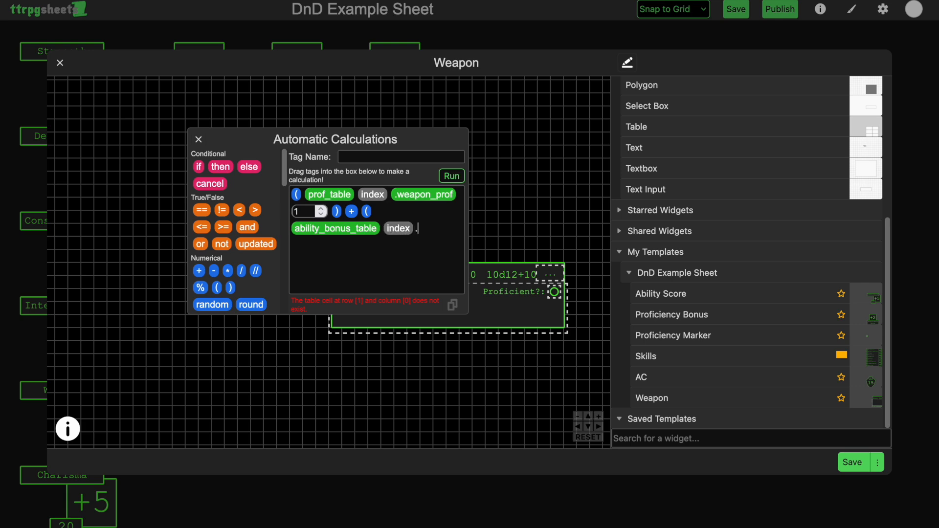
pyautogui.write('.weapon_ability')
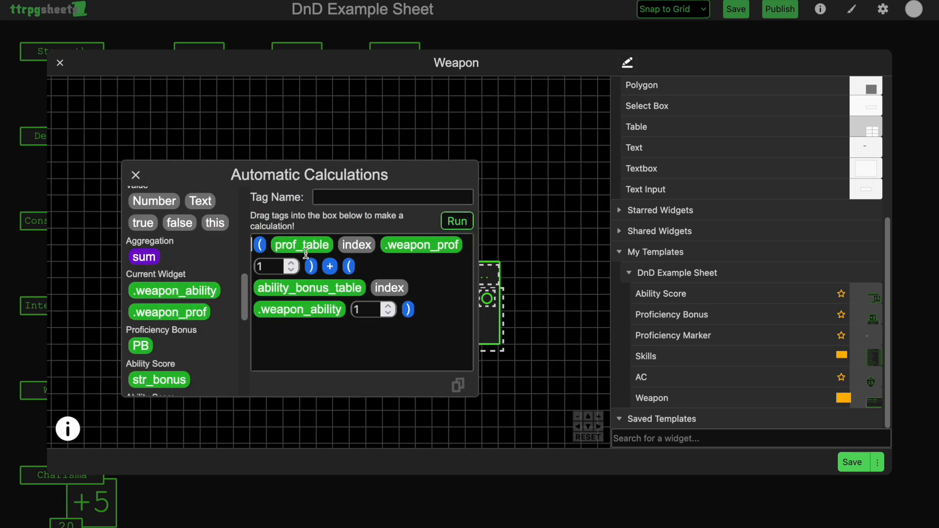
pyautogui.write('numeric ')
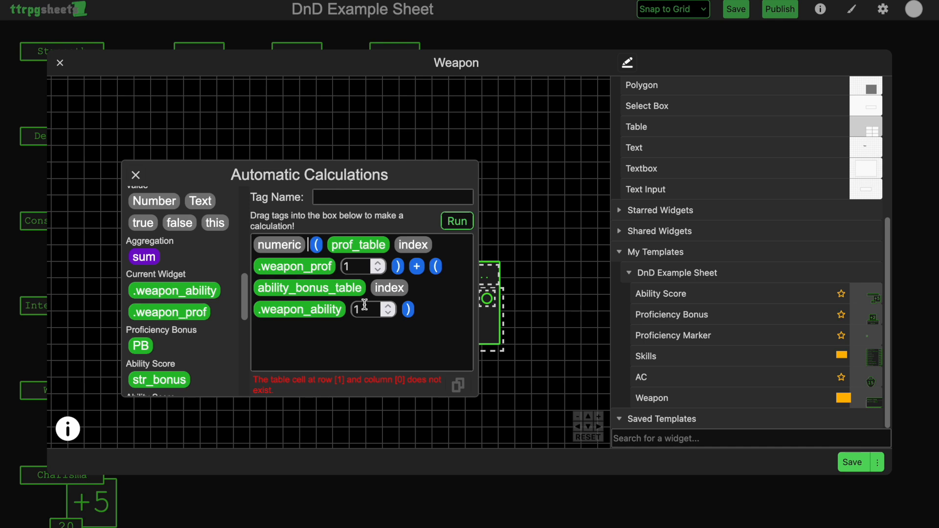
pyautogui.write('numeric')
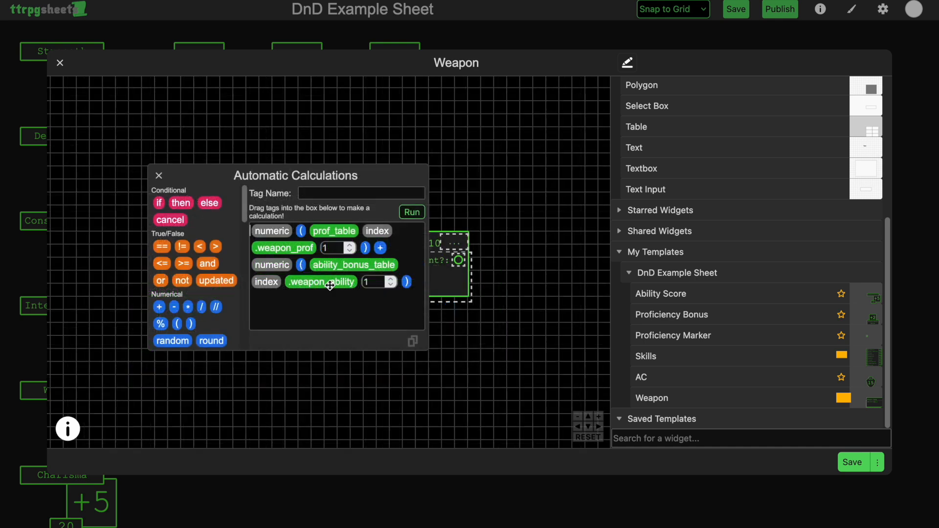
# Step: Enclose the whole sum of both table lookups in parentheses
pyautogui.write('(')
pyautogui.click(416, 286)
pyautogui.write(')')
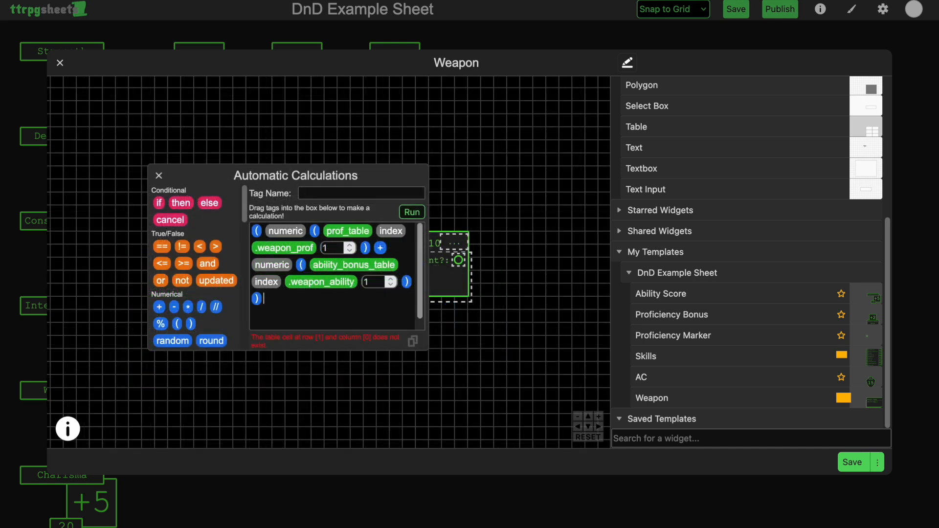
# Step: Put ( if ) + in front of the sum and paste a copy of the sum as the if condition
pyautogui.click(251, 231)
pyautogui.write('+ ')
pyautogui.write('()')
pyautogui.write('if()')
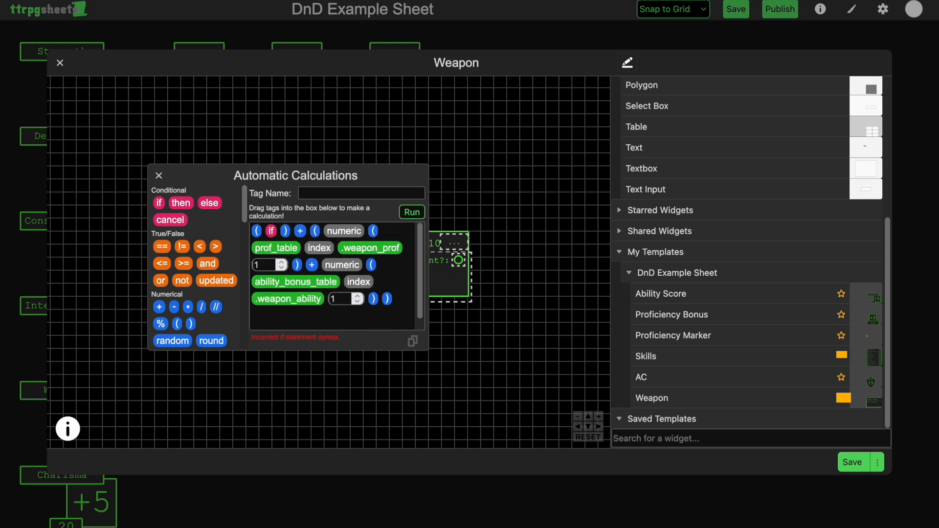
pyautogui.hotkey('ctrl', 'v')
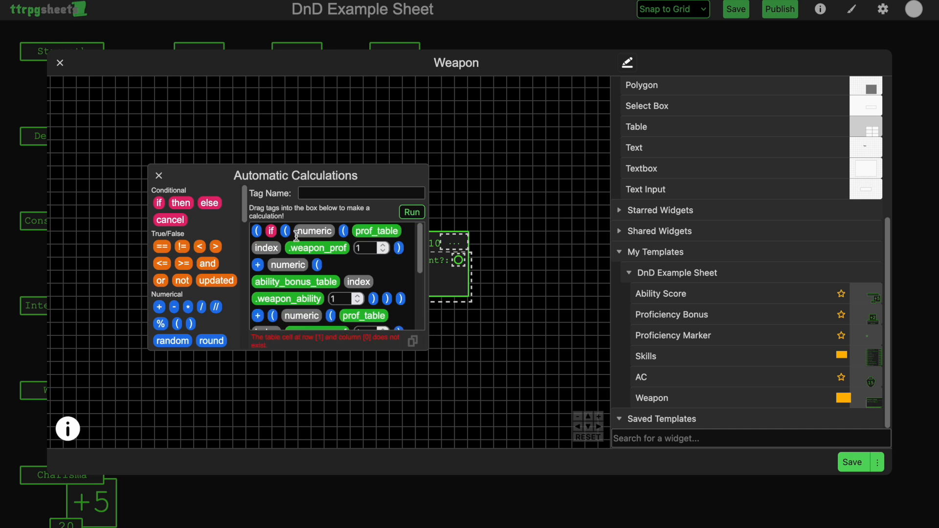
pyautogui.write('then')
pyautogui.press('BackSpace')
pyautogui.press('BackSpace')
pyautogui.press('BackSpace')
pyautogui.press('BackSpace')
# Step: Complete the if condition with >= 0 then + else an empty value, and close the automatic calculation
pyautogui.write('>= 0 then + ')
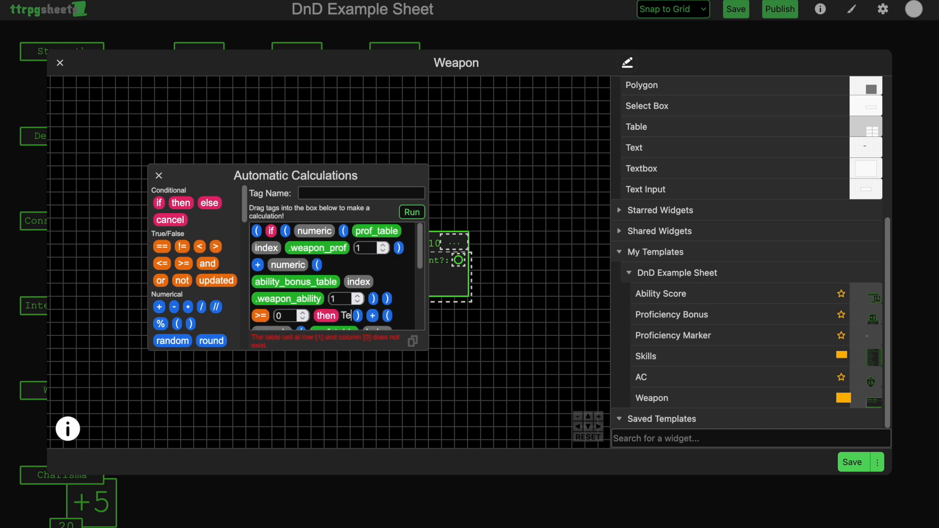
pyautogui.write('else')
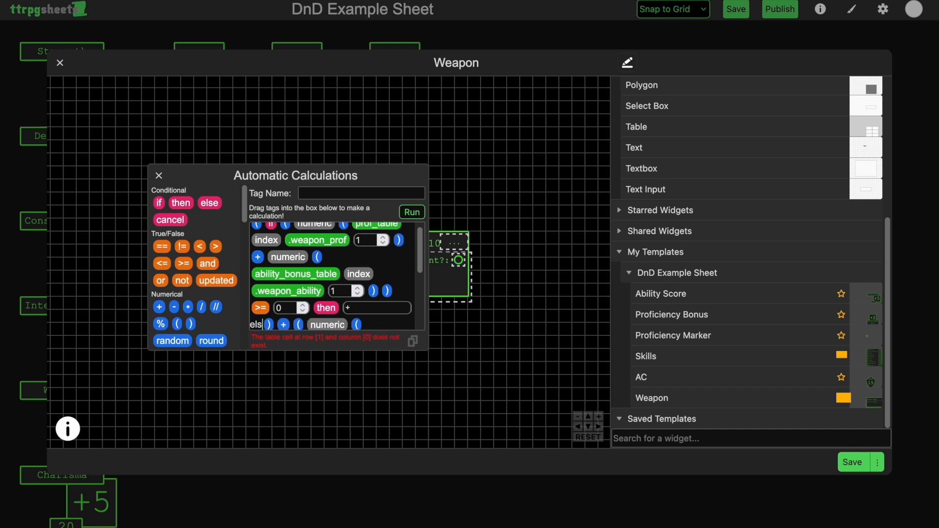
pyautogui.click(159, 177)
# Step: Adjust the bottom edge of the box behind the weapon's Ability and Proficient fields
pyautogui.click(340, 275)
pyautogui.click(325, 272)
pyautogui.moveTo(327, 291); pyautogui.dragTo(329, 303)
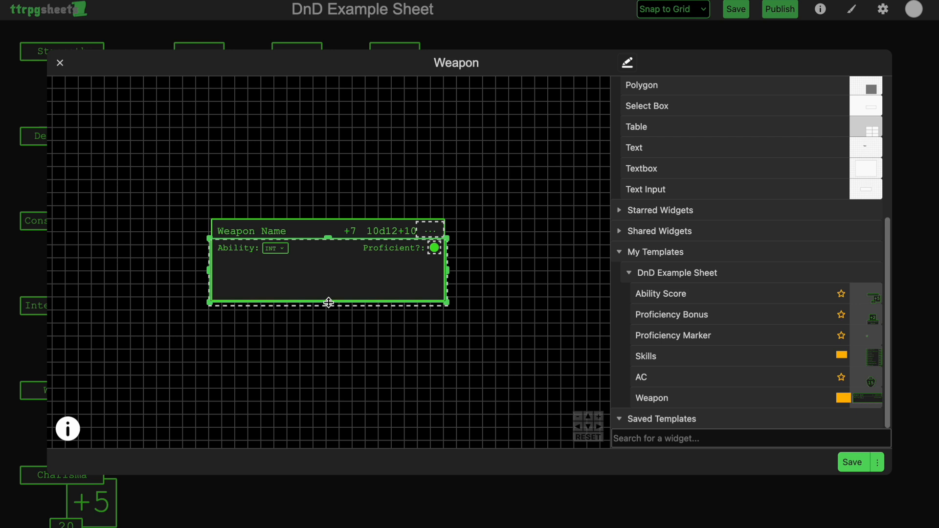
# Step: Add a textbox about 294 by 73.5 above the weapon box and set its text color to green
pyautogui.click(681, 170)
pyautogui.moveTo(467, 244); pyautogui.dragTo(529, 195)
pyautogui.click(317, 182)
pyautogui.click(293, 174)
pyautogui.click(288, 210)
pyautogui.click(245, 175)
pyautogui.click(343, 372)
pyautogui.click(340, 397)
# Step: Give the new textbox a dark background and a matching dark border from the saved swatches
pyautogui.click(317, 195)
pyautogui.click(395, 393)
pyautogui.click(410, 418)
pyautogui.click(317, 156)
pyautogui.click(275, 180)
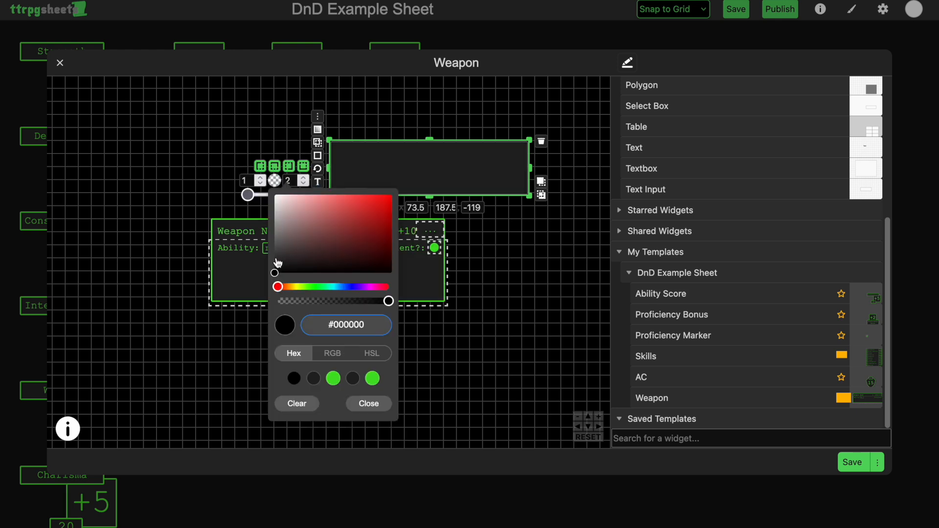
pyautogui.click(315, 378)
pyautogui.click(369, 404)
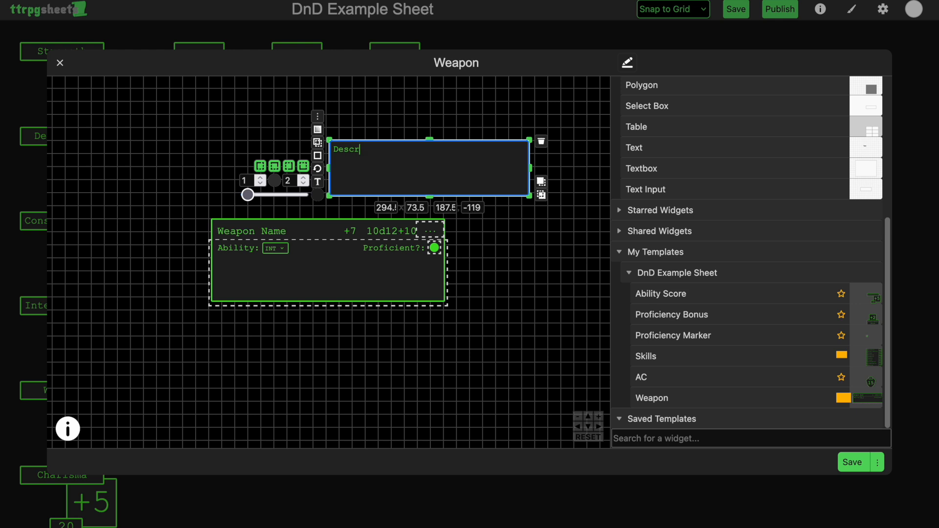
# Step: Enter Description in the textbox, shorten it, and fit it inside the expanded weapon box beneath the Ability row
pyautogui.click(420, 105)
pyautogui.click(426, 168)
pyautogui.moveTo(428, 196); pyautogui.dragTo(428, 183)
pyautogui.moveTo(530, 161); pyautogui.dragTo(443, 275)
pyautogui.click(384, 354)
pyautogui.click(358, 274)
pyautogui.click(440, 387)
pyautogui.click(377, 286)
pyautogui.click(446, 390)
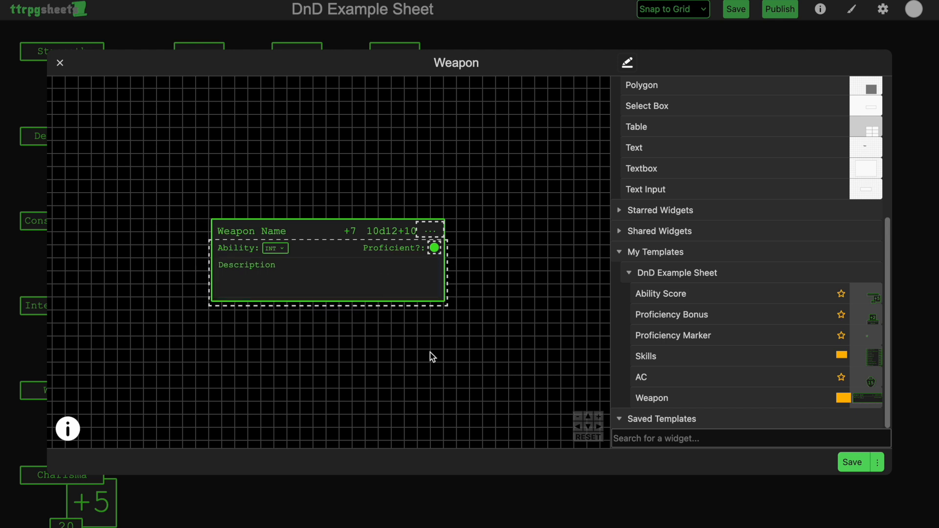
# Step: Copy the attack bonus field's automatic calculation into the +10 damage modifier field
pyautogui.click(409, 231)
pyautogui.click(350, 231)
pyautogui.click(321, 171)
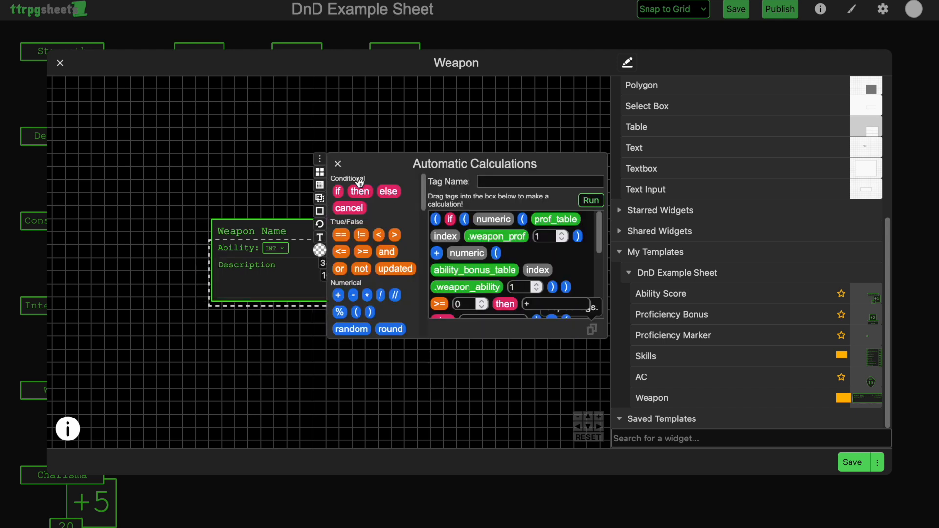
pyautogui.click(338, 164)
pyautogui.click(407, 231)
pyautogui.click(384, 198)
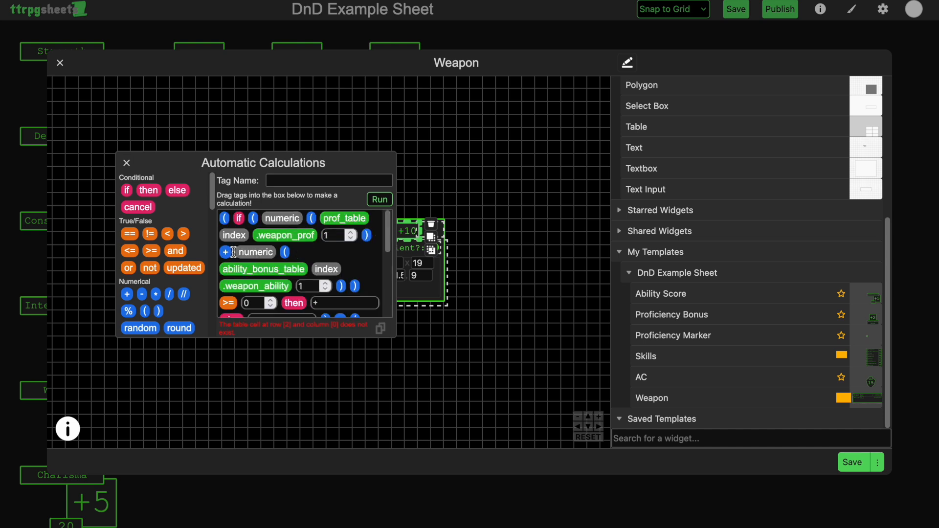
# Step: Remove the prof_table lookup from the if condition of the damage modifier's calculation
pyautogui.press('BackSpace')
pyautogui.press('BackSpace')
pyautogui.press('BackSpace')
pyautogui.press('BackSpace')
pyautogui.press('BackSpace')
pyautogui.press('BackSpace')
pyautogui.press('BackSpace')
pyautogui.press('BackSpace')
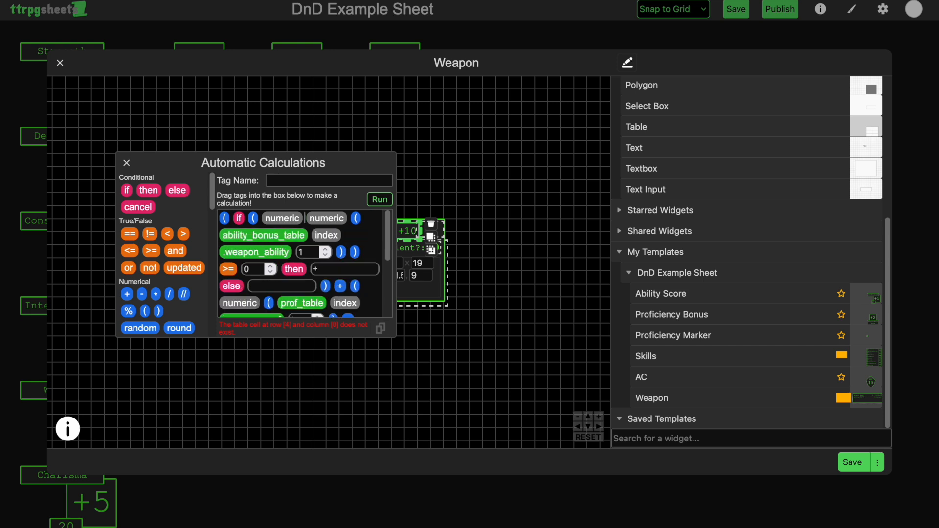
# Step: Remove the prof_table lookup from the final sum of the damage calculation, and save the Weapon widget
pyautogui.scroll(-3, 287, 249)
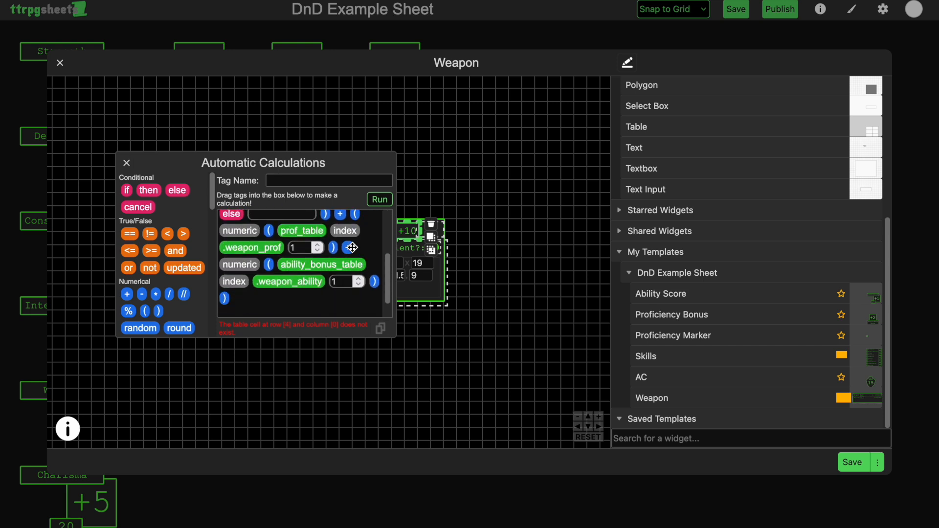
pyautogui.press('BackSpace')
pyautogui.press('BackSpace')
pyautogui.press('BackSpace')
pyautogui.press('BackSpace')
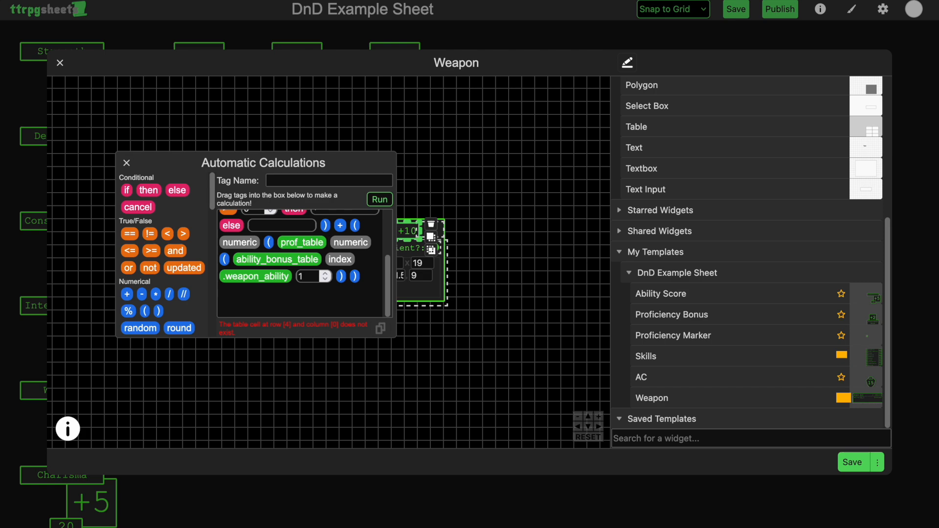
pyautogui.press('BackSpace')
pyautogui.press('BackSpace')
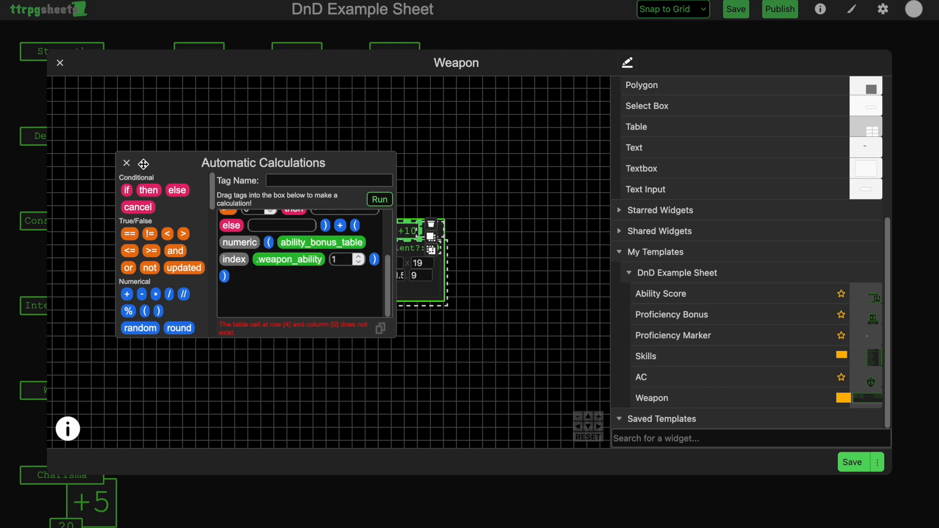
pyautogui.click(126, 163)
pyautogui.click(853, 467)
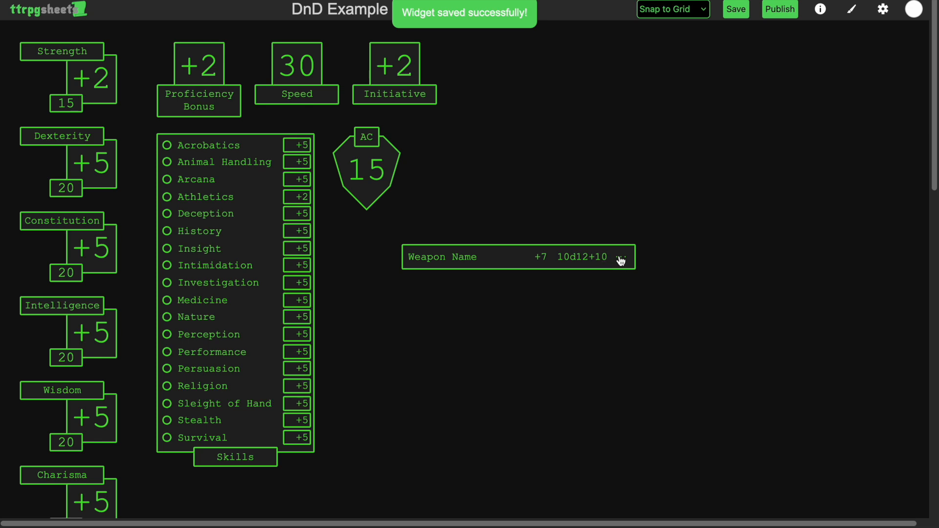
# Step: Expand the Weapon widget on the sheet, test its bonuses with Intelligence set to 18, and collapse it
pyautogui.click(620, 259)
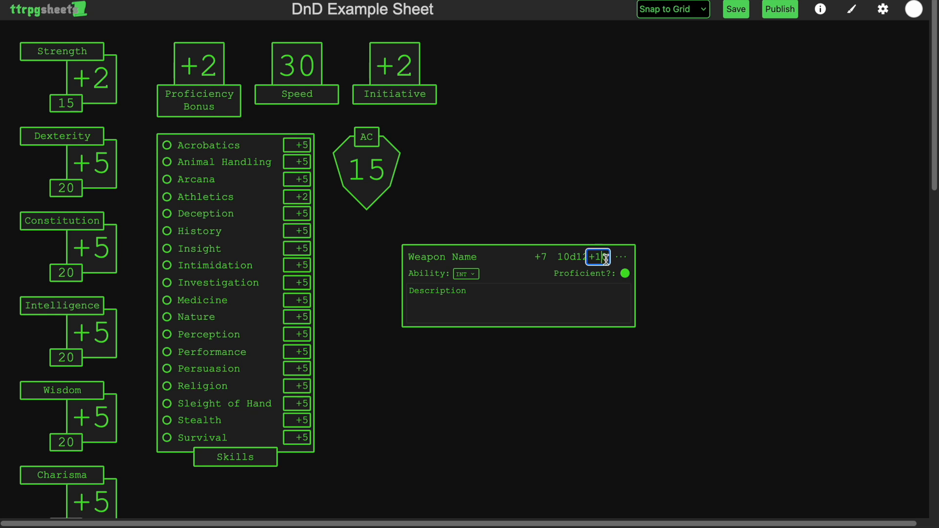
pyautogui.click(468, 287)
pyautogui.click(467, 274)
pyautogui.click(467, 263)
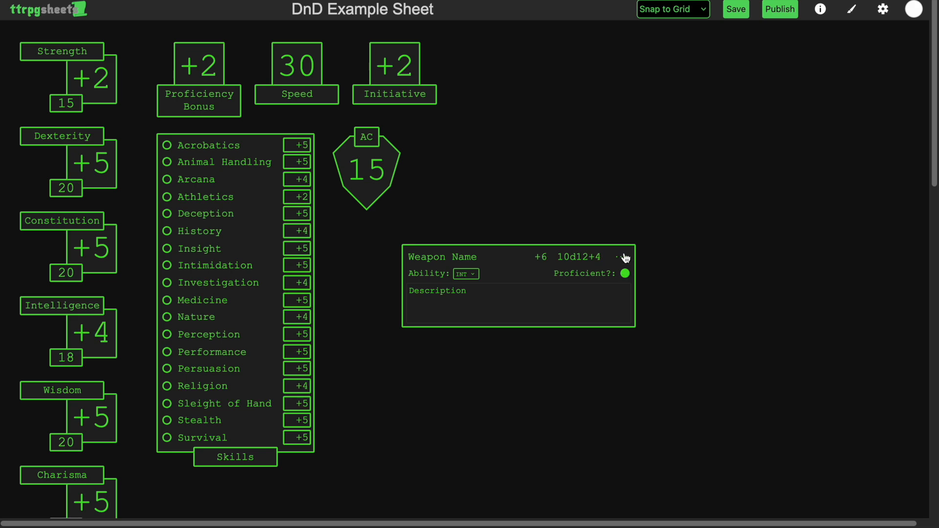
pyautogui.click(625, 256)
# Step: Create a new widget from the Proficiency Bonus template and move its label away from the number box
pyautogui.rightClick(492, 179)
pyautogui.click(528, 188)
pyautogui.moveTo(671, 351); pyautogui.dragTo(260, 192)
pyautogui.click(264, 144)
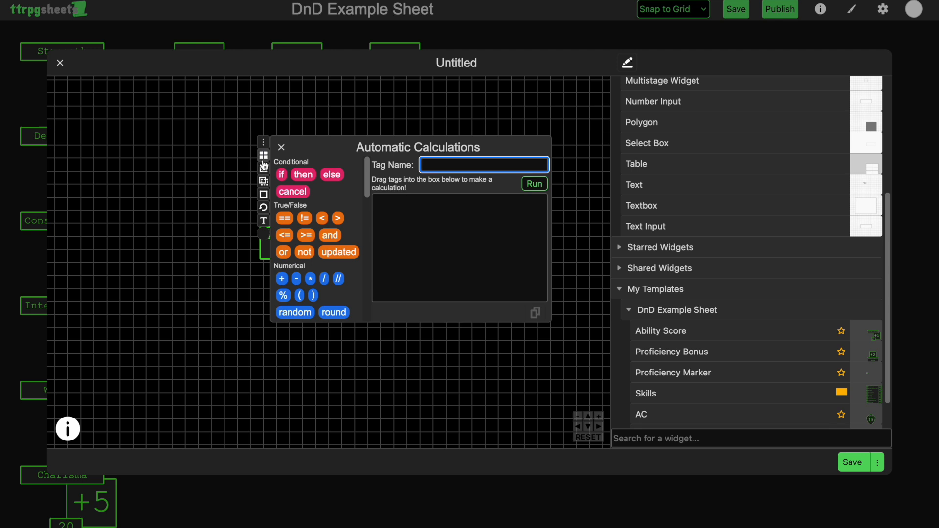
pyautogui.click(281, 146)
pyautogui.moveTo(301, 240); pyautogui.dragTo(340, 316)
# Step: Enter 100 in a widened number box, duplicate it twice, and shrink one copy to about 49 by 25.5 with size 18 text
pyautogui.moveTo(303, 214)
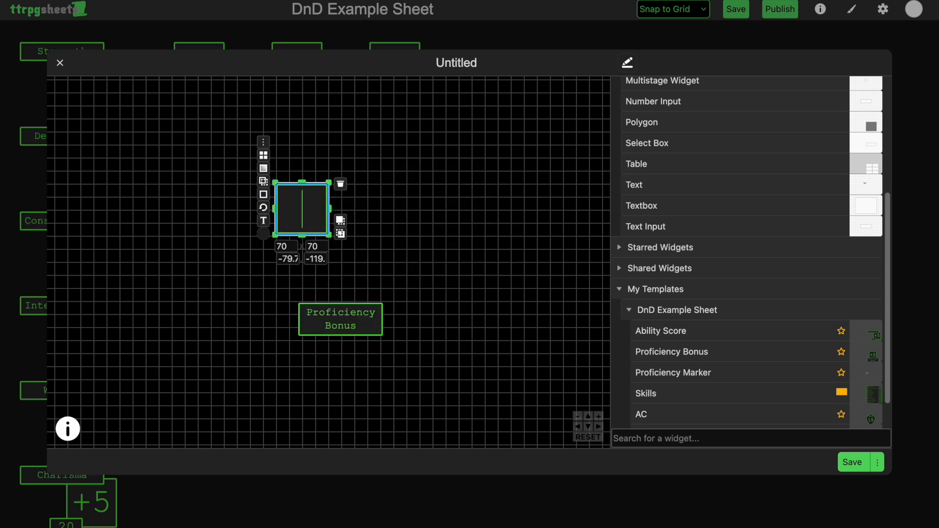
pyautogui.moveTo(330, 210); pyautogui.dragTo(419, 215)
pyautogui.moveTo(322, 226); pyautogui.dragTo(234, 226)
pyautogui.moveTo(248, 230); pyautogui.dragTo(231, 222)
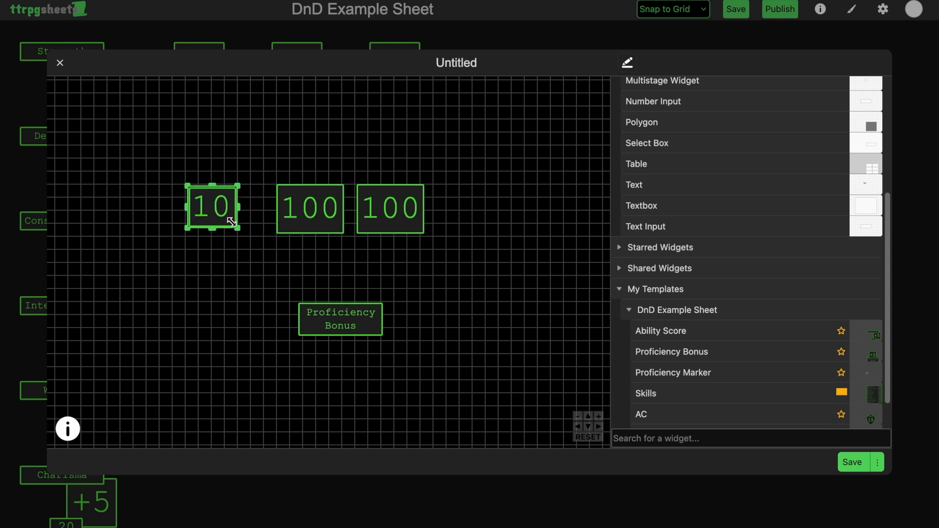
pyautogui.moveTo(176, 201)
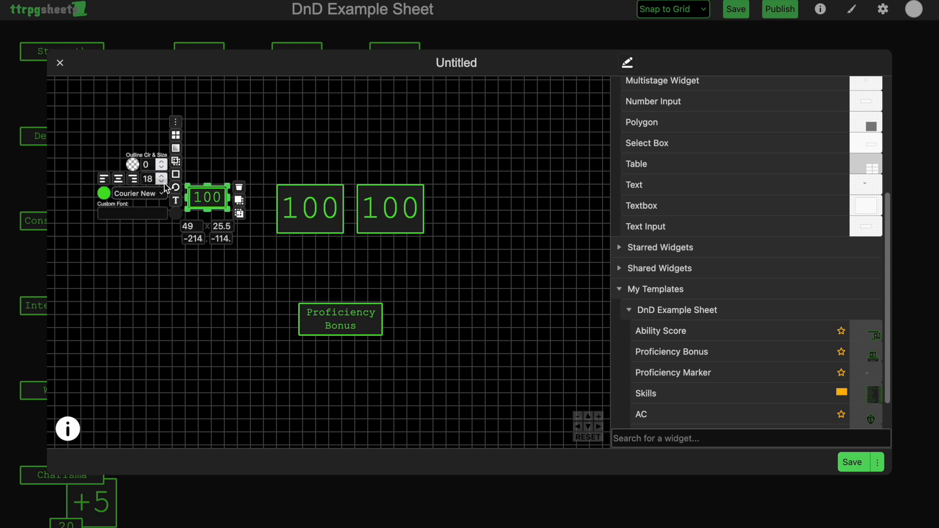
pyautogui.scroll(-2, 675, 352)
pyautogui.moveTo(668, 295); pyautogui.dragTo(474, 290)
pyautogui.click(517, 347)
pyautogui.moveTo(487, 345)
pyautogui.moveTo(457, 257); pyautogui.dragTo(576, 361)
pyautogui.click(581, 281)
pyautogui.click(196, 199)
pyautogui.click(216, 204)
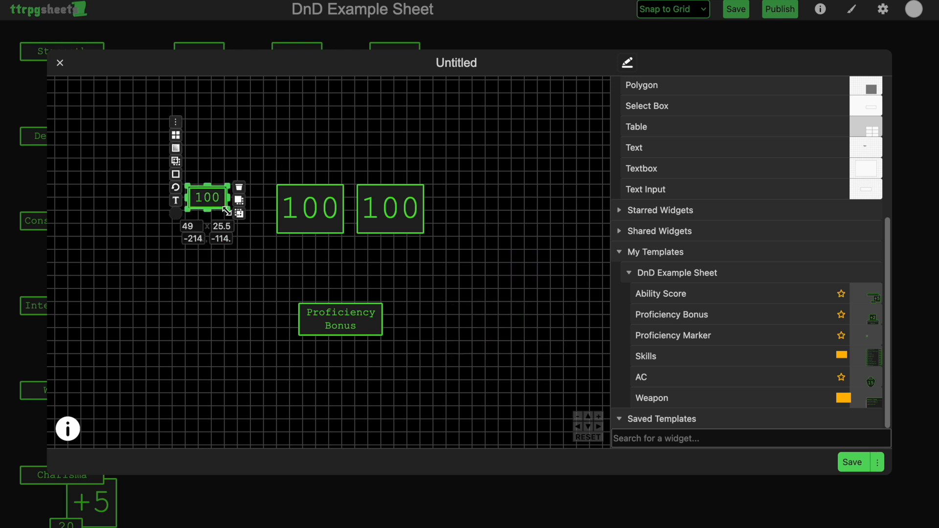
# Step: Place an Ability Score template as a size reference and resize the small 100 box to 43 by 22
pyautogui.moveTo(683, 295); pyautogui.dragTo(477, 287)
pyautogui.click(522, 344)
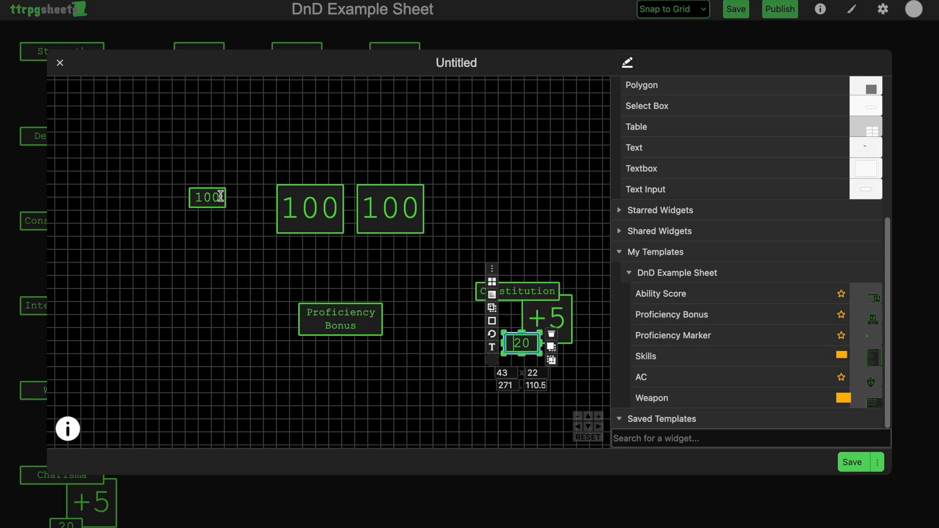
pyautogui.click(222, 192)
pyautogui.click(194, 226)
pyautogui.press('BackSpace')
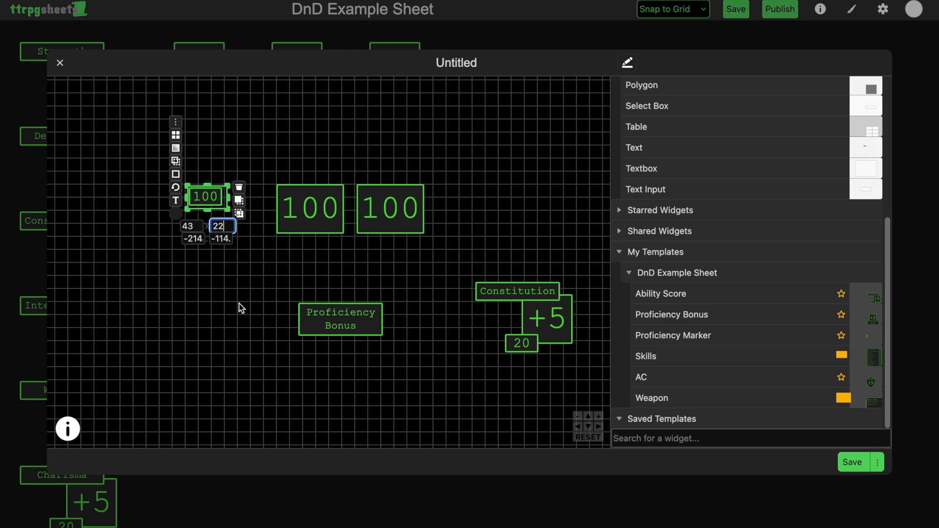
# Step: Place the small box on the first 100 box's upper-left corner and an HP label on its lower edge, keeping a separate Hit Dice label
pyautogui.moveTo(206, 196); pyautogui.dragTo(283, 182)
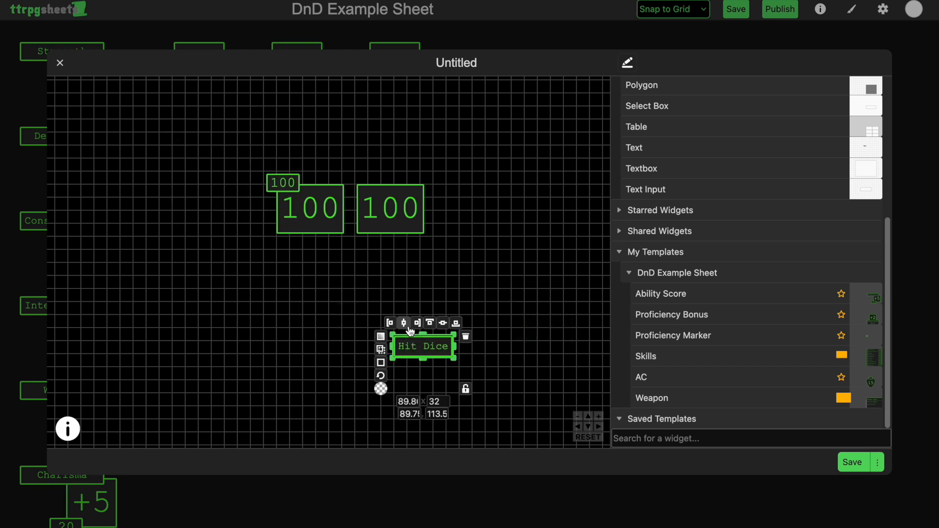
pyautogui.moveTo(423, 342); pyautogui.dragTo(315, 238)
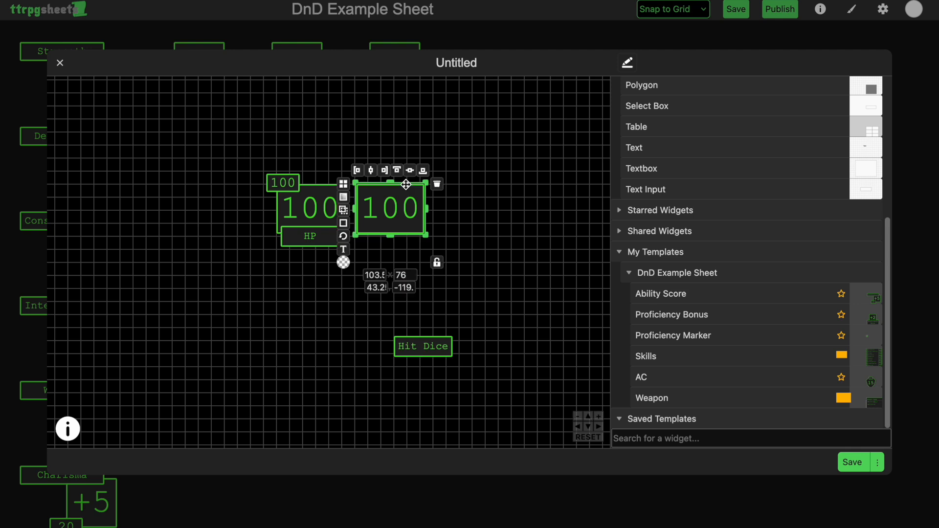
# Step: Replace the second large 100 box with a copy of the HP group and label it Max. HP
pyautogui.moveTo(369, 255); pyautogui.dragTo(253, 160)
pyautogui.click(301, 238)
pyautogui.press('Down')
pyautogui.press('Down')
pyautogui.moveTo(310, 218); pyautogui.dragTo(390, 216)
pyautogui.click(416, 238)
pyautogui.doubleClick(416, 238)
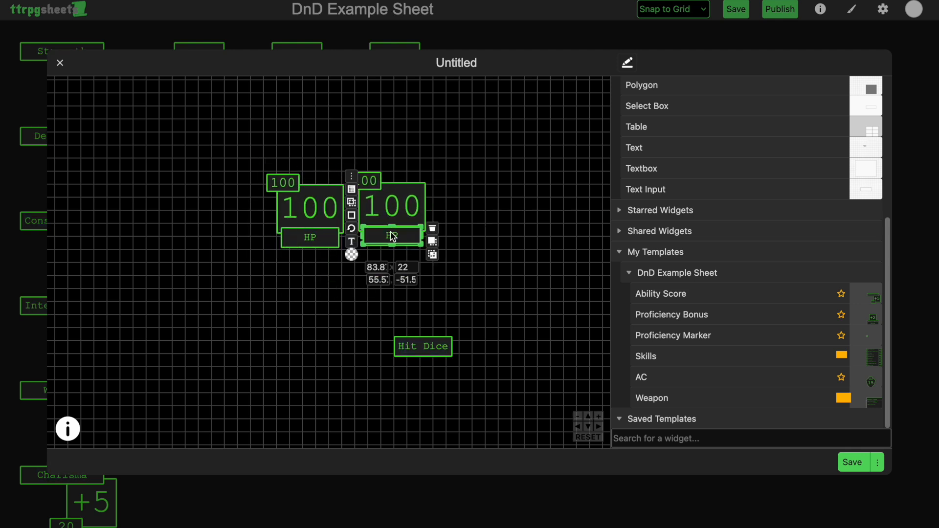
pyautogui.click(440, 268)
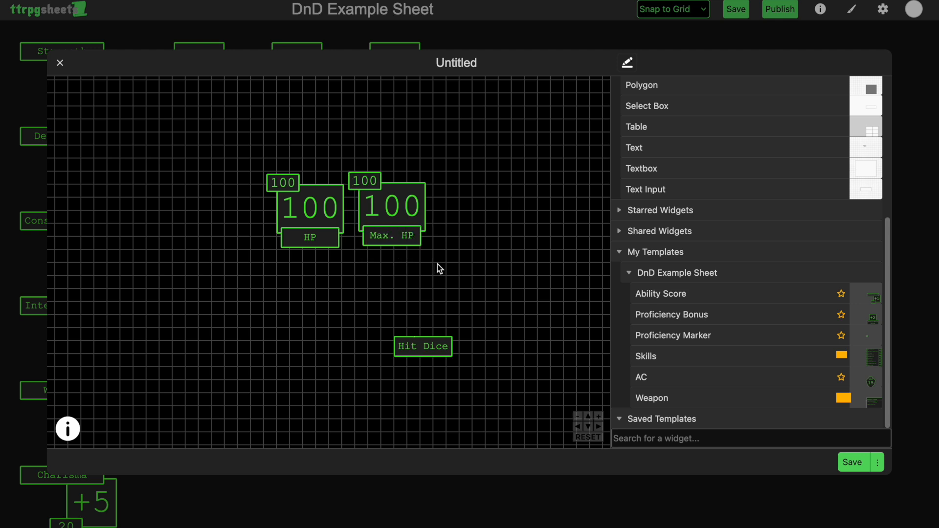
pyautogui.hotkey('ctrl', 'v')
pyautogui.moveTo(312, 209); pyautogui.dragTo(471, 205)
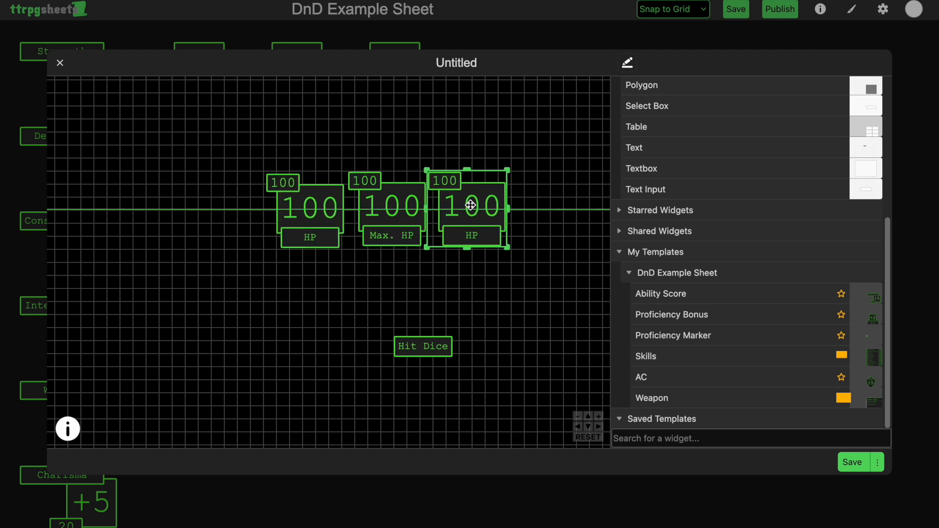
pyautogui.press('Delete')
# Step: Add a third copy of the HP group in line with the Max. HP group
pyautogui.moveTo(447, 163); pyautogui.dragTo(375, 190)
pyautogui.hotkey('ctrl', 'v')
pyautogui.moveTo(261, 235); pyautogui.dragTo(378, 233)
pyautogui.moveTo(299, 238); pyautogui.dragTo(355, 239)
pyautogui.click(486, 233)
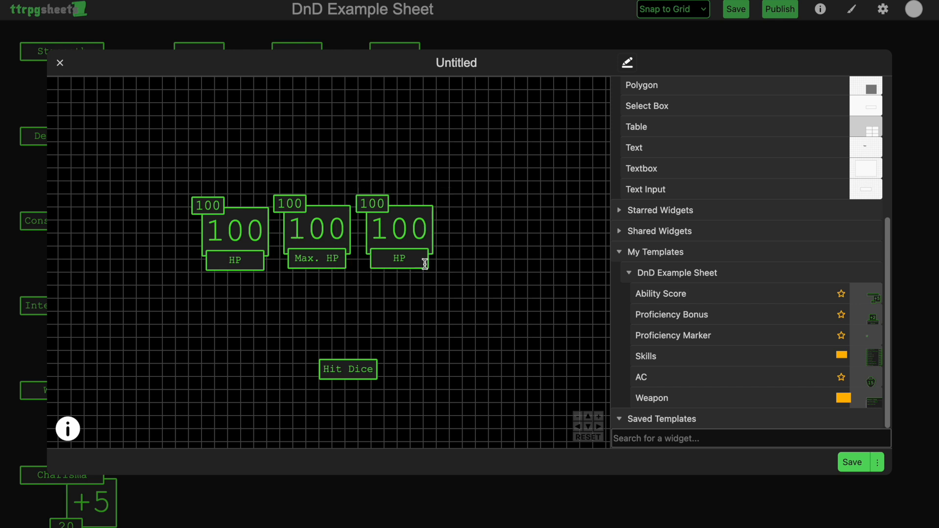
# Step: Widen the third group's large and small boxes, enter 10d12+10d10 in both, and reduce the large box's text size to fit
pyautogui.click(428, 230)
pyautogui.moveTo(435, 228); pyautogui.dragTo(474, 229)
pyautogui.doubleClick(418, 228)
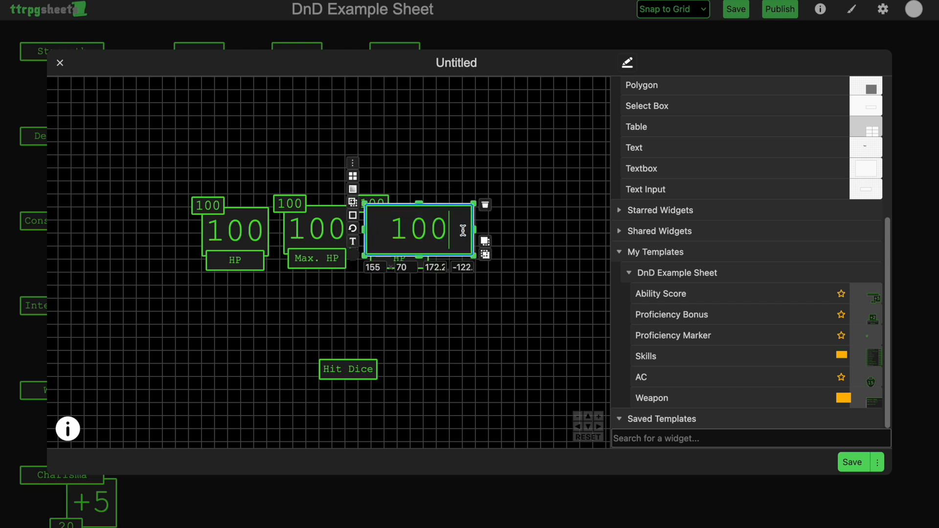
pyautogui.moveTo(474, 229); pyautogui.dragTo(523, 230)
pyautogui.click(352, 241)
pyautogui.click(338, 224)
pyautogui.click(338, 224)
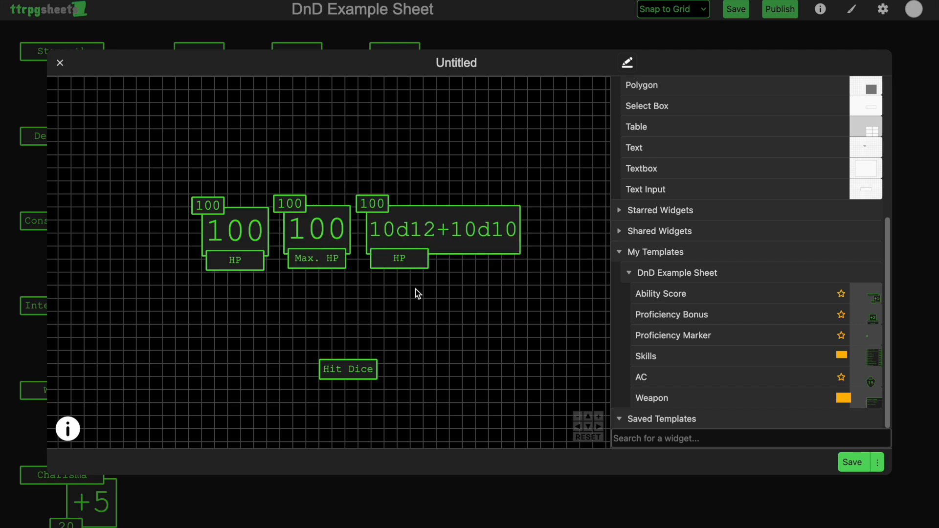
pyautogui.click(381, 202)
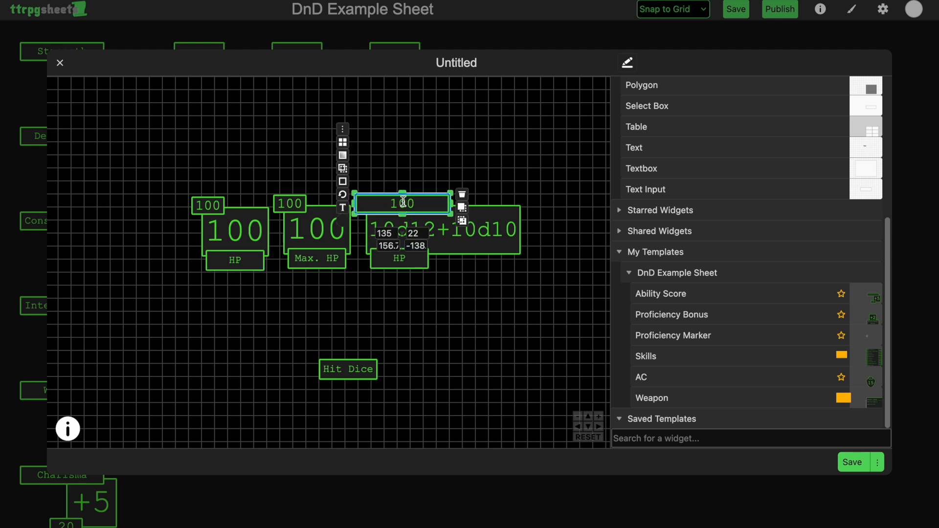
pyautogui.click(483, 138)
# Step: Delete the third group's HP label and put the Hit Dice label centered on the large box's lower edge
pyautogui.click(399, 258)
pyautogui.press('Delete')
pyautogui.click(348, 369)
pyautogui.moveTo(348, 369); pyautogui.dragTo(442, 261)
pyautogui.click(459, 263)
pyautogui.click(482, 274)
# Step: Match the Hit Dice label's vertical position to the Max. HP label at -51.5
pyautogui.click(523, 276)
pyautogui.click(333, 267)
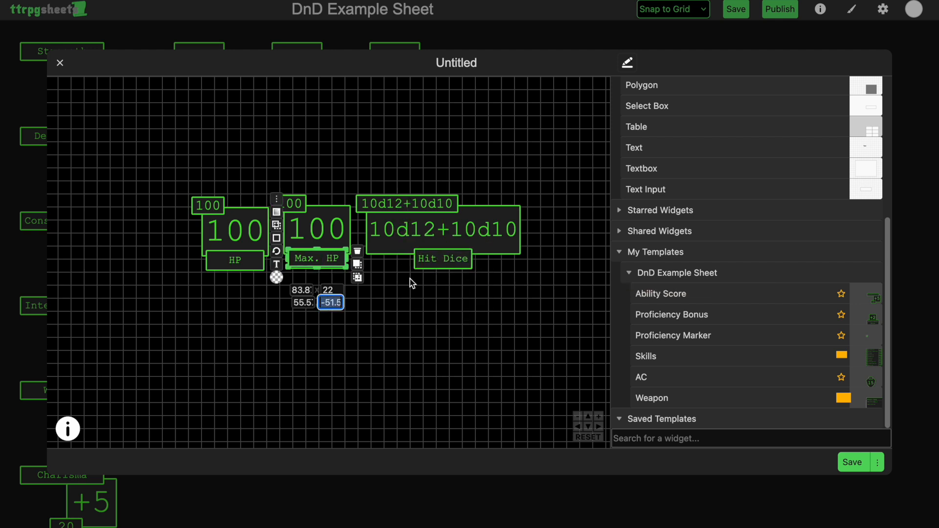
pyautogui.click(448, 258)
pyautogui.click(338, 282)
pyautogui.click(337, 268)
pyautogui.click(329, 299)
pyautogui.click(469, 267)
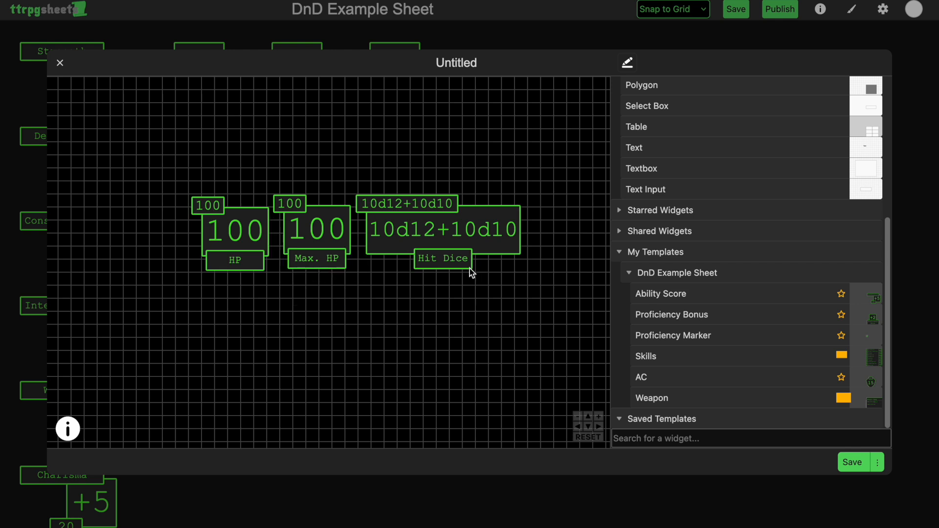
# Step: Name the new widget HP and save it
pyautogui.click(516, 290)
pyautogui.moveTo(516, 291); pyautogui.dragTo(473, 326)
pyautogui.click(563, 59)
pyautogui.click(465, 374)
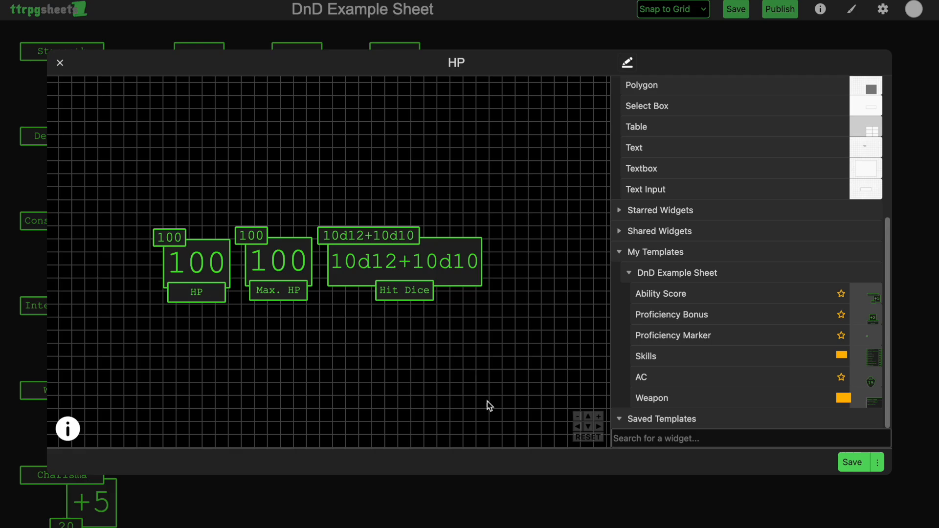
pyautogui.click(852, 463)
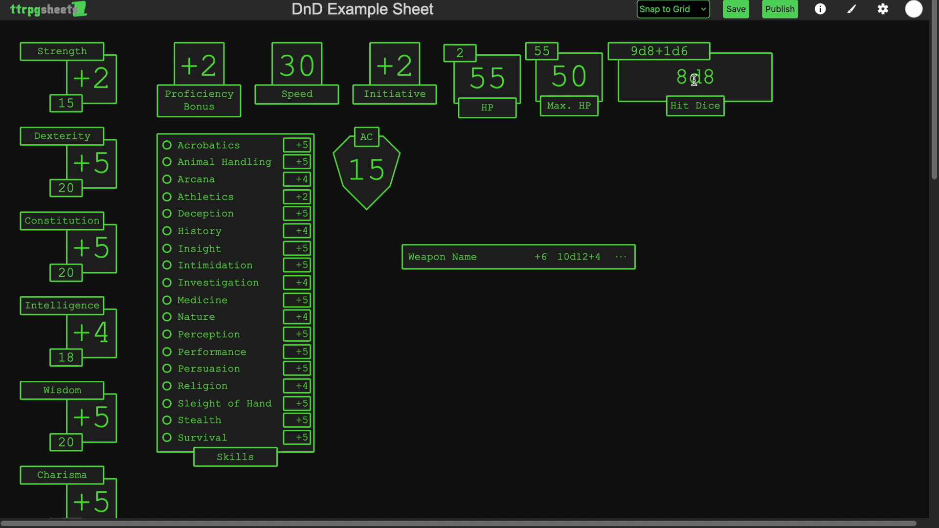
# Step: Move the HP widget down beside the AC shield
pyautogui.moveTo(696, 76); pyautogui.dragTo(683, 174)
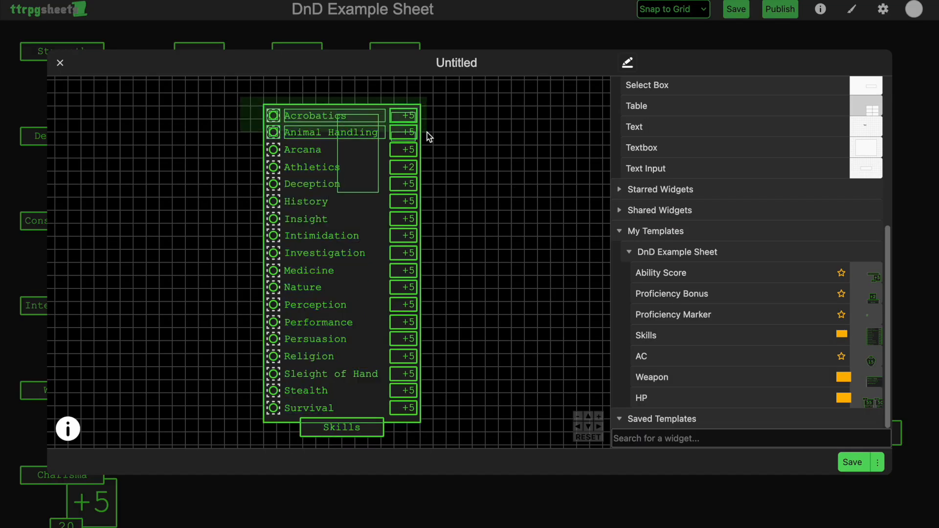
# Step: In the Skills copy, move the box with the Acrobatics and Animal Handling rows aside and delete all other skill rows
pyautogui.moveTo(427, 133); pyautogui.dragTo(428, 134)
pyautogui.moveTo(415, 137); pyautogui.dragTo(233, 144)
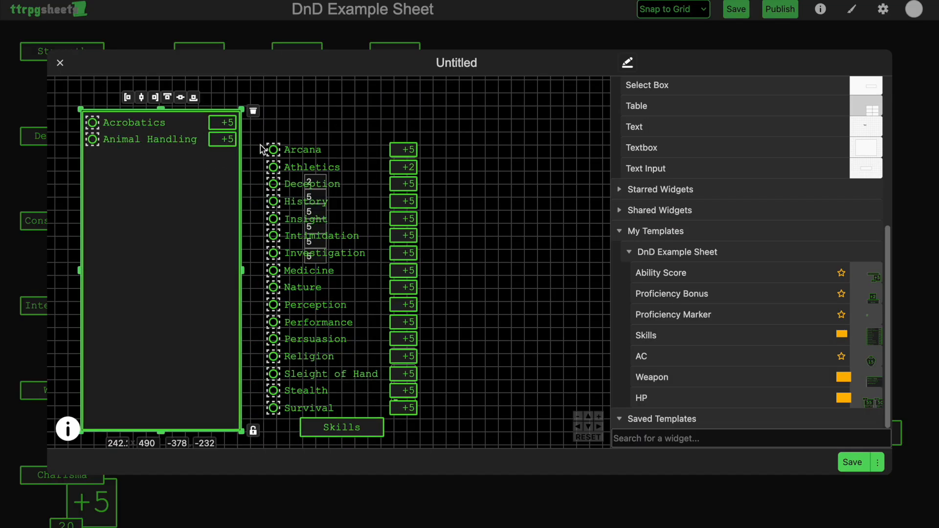
pyautogui.moveTo(344, 114)
pyautogui.mouseDown()
pyautogui.moveTo(389, 93)
pyautogui.moveTo(386, 102)
pyautogui.mouseUp()
pyautogui.moveTo(297, 116)
pyautogui.mouseDown()
pyautogui.moveTo(464, 397)
pyautogui.moveTo(337, 400)
pyautogui.mouseUp()
pyautogui.press('Delete')
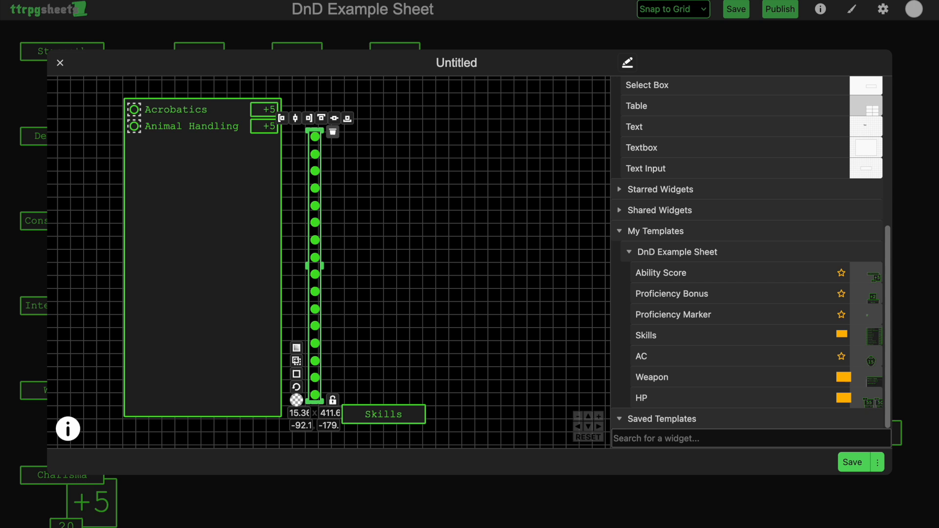
pyautogui.press('Delete')
# Step: Paste copies of the remaining rows and arrange them inside the widget
pyautogui.moveTo(293, 195); pyautogui.dragTo(413, 203)
pyautogui.moveTo(372, 206); pyautogui.dragTo(201, 212)
pyautogui.hotkey('ctrl', 'v')
pyautogui.moveTo(379, 206); pyautogui.dragTo(426, 122)
pyautogui.moveTo(386, 230); pyautogui.dragTo(425, 137)
pyautogui.moveTo(415, 180); pyautogui.dragTo(444, 212)
# Step: Rename the first row's label to Strength and enter str as the source of its value
pyautogui.doubleClick(310, 150)
pyautogui.write('Strength')
pyautogui.click(285, 151)
pyautogui.doubleClick(285, 151)
pyautogui.moveTo(466, 166); pyautogui.dragTo(428, 167)
pyautogui.write('str')
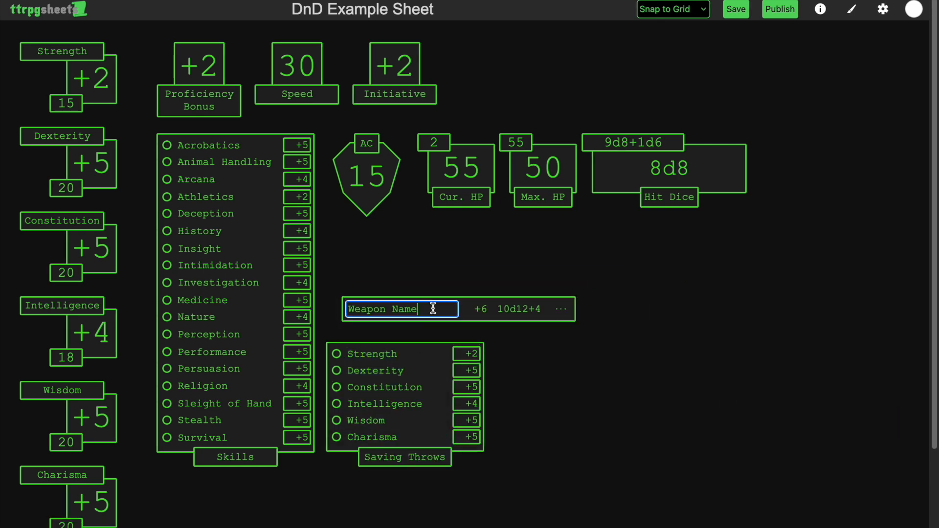
# Step: Move the Weapon widget up beneath the AC shield and HP widget
pyautogui.moveTo(432, 308); pyautogui.dragTo(422, 241)
pyautogui.moveTo(469, 90)
pyautogui.mouseDown()
pyautogui.moveTo(199, 73)
pyautogui.moveTo(471, 77)
pyautogui.mouseUp()
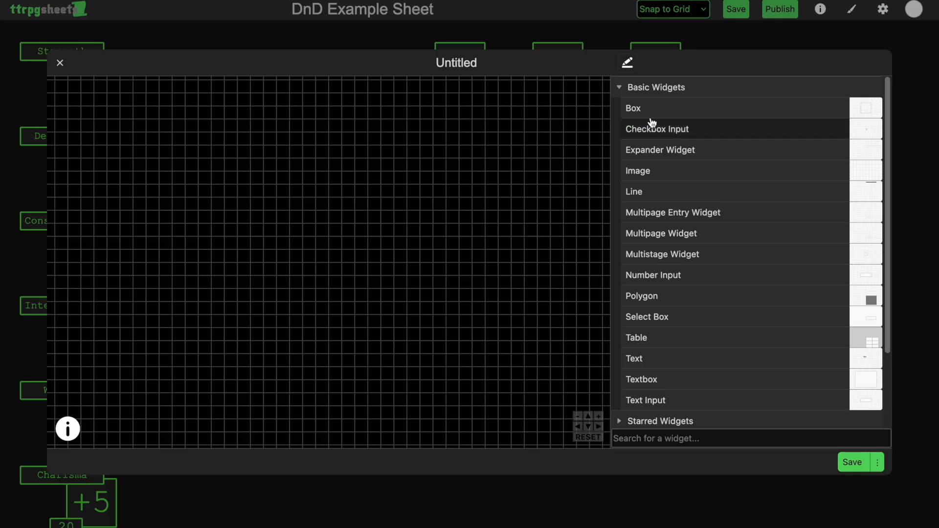
# Step: Add a wide box to the new widget with a green border of thickness 2 and a dark fill, and adjust its dimensions
pyautogui.moveTo(649, 109); pyautogui.dragTo(287, 213)
pyautogui.moveTo(320, 247); pyautogui.dragTo(495, 259)
pyautogui.click(185, 242)
pyautogui.click(198, 244)
pyautogui.click(273, 437)
pyautogui.doubleClick(227, 242)
pyautogui.click(241, 258)
pyautogui.click(323, 452)
pyautogui.doubleClick(330, 272)
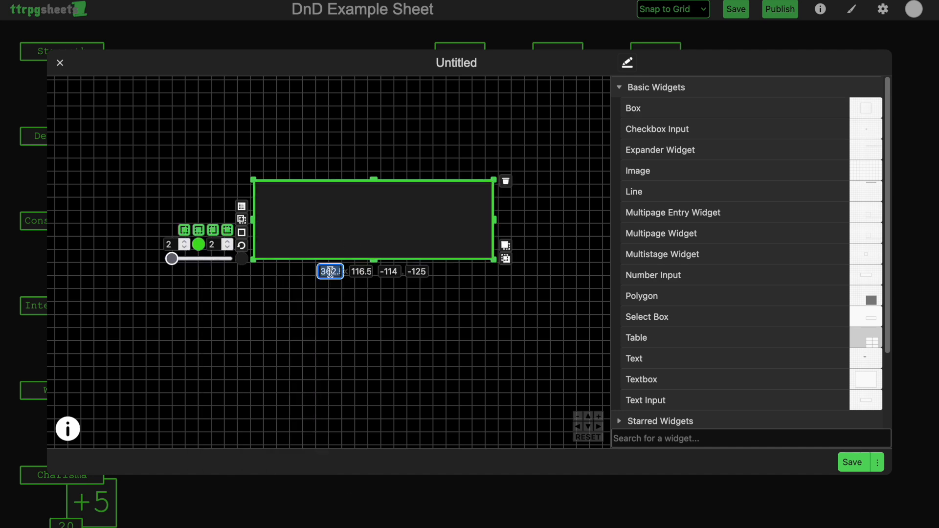
pyautogui.press('BackSpace')
pyautogui.write('10')
# Step: Name the widget Nameplate, save it and place it above the Skills widget
pyautogui.click(627, 62)
pyautogui.tripleClick(587, 63)
pyautogui.write('Nameplate')
pyautogui.click(849, 463)
pyautogui.moveTo(453, 156); pyautogui.dragTo(324, 98)
# Step: Edit the Nameplate widget and add green text reading Character Name along the box's upper edge
pyautogui.rightClick(326, 98)
pyautogui.click(373, 179)
pyautogui.moveTo(668, 361); pyautogui.dragTo(294, 325)
pyautogui.moveTo(330, 342); pyautogui.dragTo(442, 333)
pyautogui.click(281, 338)
pyautogui.click(208, 331)
pyautogui.click(276, 282)
pyautogui.write('Character Name')
pyautogui.moveTo(390, 333); pyautogui.dragTo(385, 228)
pyautogui.click(421, 282)
pyautogui.click(342, 158)
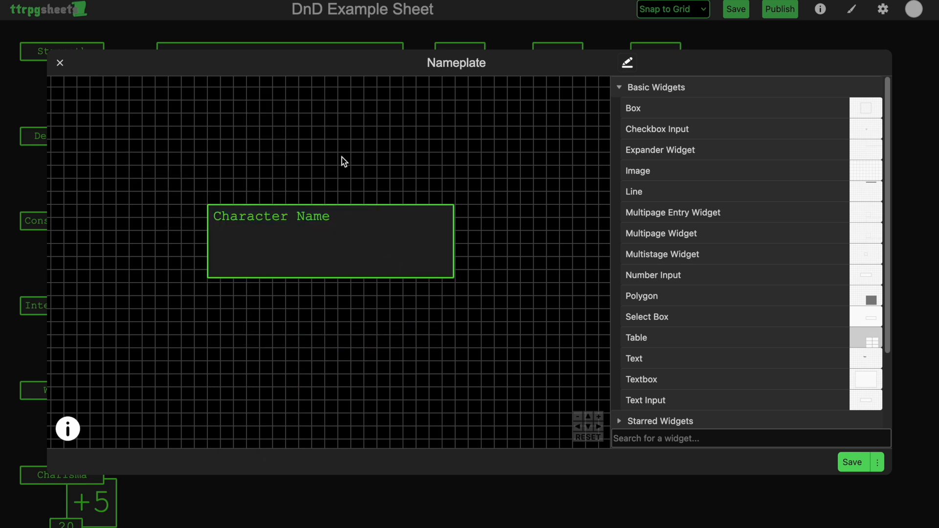
# Step: Paste a copy of the name text, change it to Race, Class, Level, Background and place it in the lower part of the box
pyautogui.press('super+v')
pyautogui.moveTo(308, 224); pyautogui.dragTo(304, 237)
pyautogui.doubleClick(247, 231)
pyautogui.press('super+a')
pyautogui.write('Race, Class, Level, Background')
pyautogui.moveTo(384, 234); pyautogui.dragTo(407, 260)
pyautogui.click(529, 232)
# Step: Enlarge the Character Name text and shift it slightly down in the box
pyautogui.moveTo(303, 216); pyautogui.dragTo(303, 222)
pyautogui.click(201, 226)
pyautogui.click(593, 228)
# Step: Reword the lower text as two lines, Race, Background, and Class, Level, and extend its frame to fit both
pyautogui.click(401, 258)
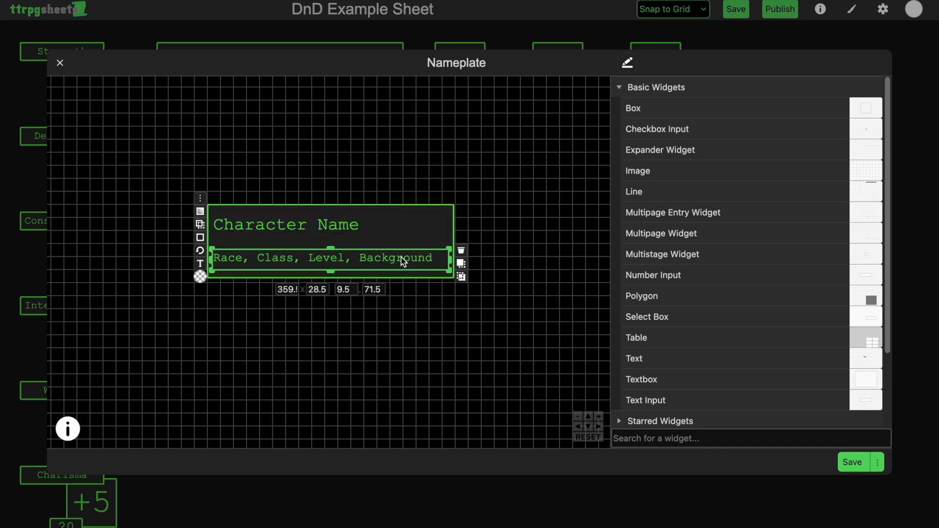
pyautogui.moveTo(401, 257); pyautogui.dragTo(401, 252)
pyautogui.doubleClick(257, 252)
pyautogui.click(256, 252)
pyautogui.write('Background,')
pyautogui.press('Return')
pyautogui.press('BackSpace')
pyautogui.press('BackSpace')
pyautogui.press('BackSpace')
pyautogui.press('BackSpace')
pyautogui.press('BackSpace')
pyautogui.press('BackSpace')
pyautogui.press('BackSpace')
pyautogui.press('BackSpace')
pyautogui.press('BackSpace')
pyautogui.press('BackSpace')
pyautogui.press('BackSpace')
pyautogui.press('BackSpace')
pyautogui.moveTo(331, 265); pyautogui.dragTo(331, 277)
# Step: Fine-tune the Character Name text's position and leave the Nameplate editor
pyautogui.click(293, 230)
pyautogui.moveTo(276, 223); pyautogui.dragTo(278, 221)
pyautogui.click(391, 344)
pyautogui.press('Escape')
# Step: Create a new widget containing a box about 462 wide and 323 high
pyautogui.rightClick(584, 311)
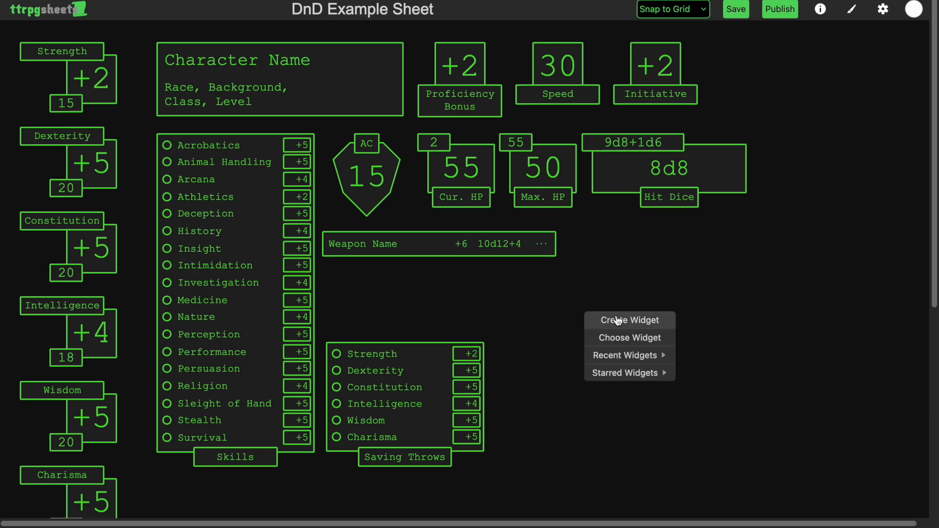
pyautogui.click(619, 318)
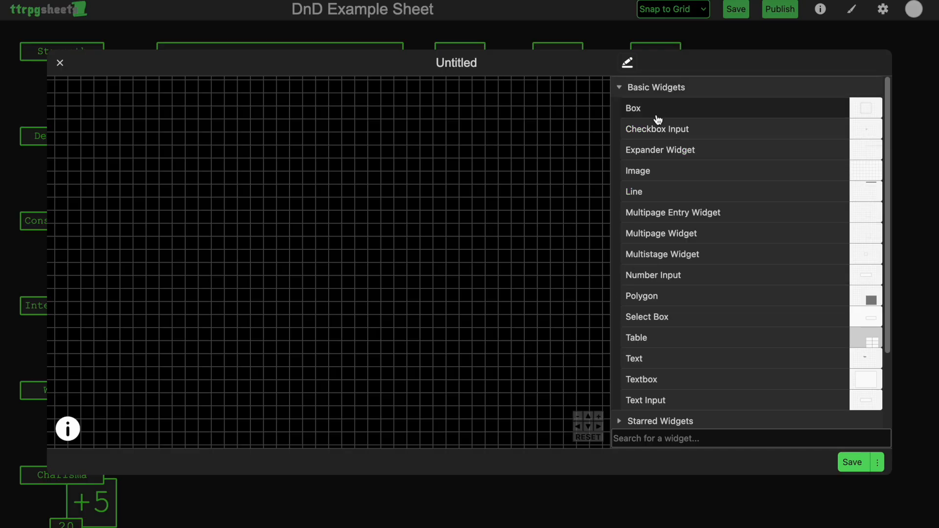
pyautogui.moveTo(657, 120); pyautogui.dragTo(316, 153)
pyautogui.moveTo(299, 184); pyautogui.dragTo(300, 185)
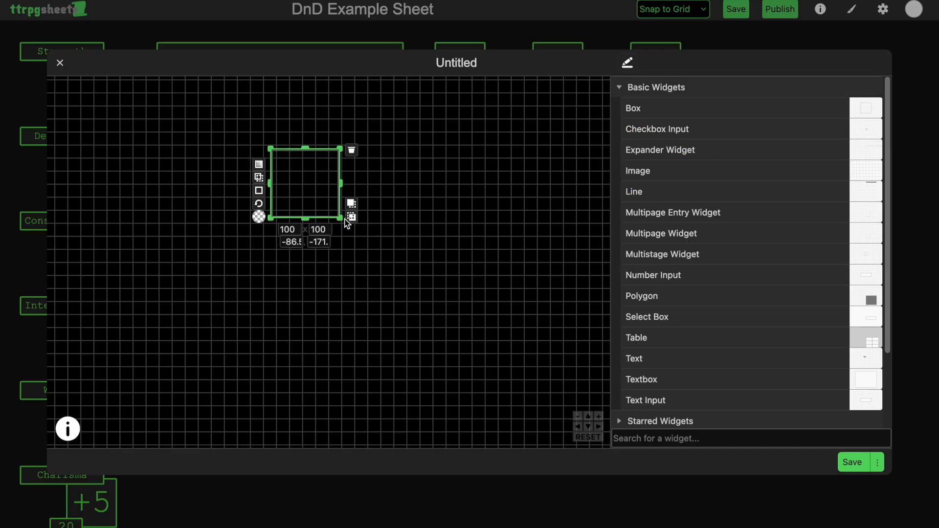
pyautogui.moveTo(338, 217); pyautogui.dragTo(576, 364)
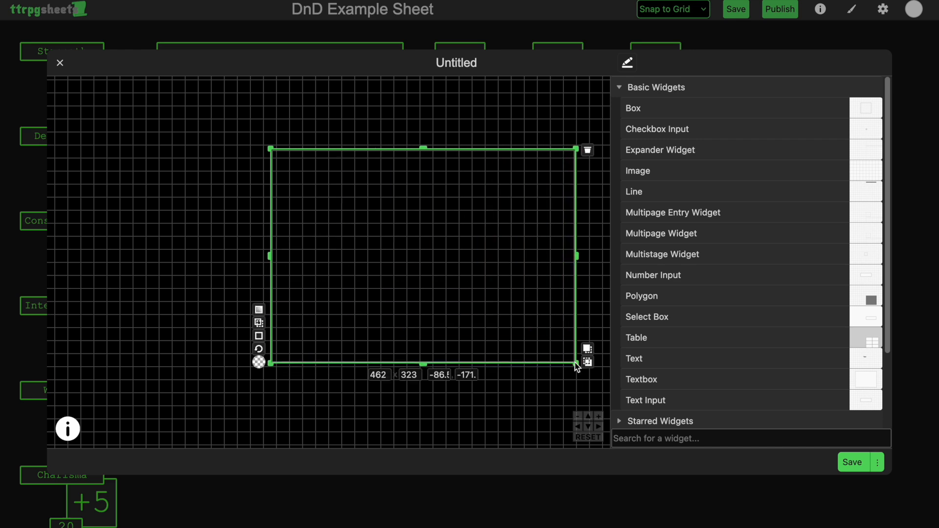
# Step: Adjust the box's border, give it a dark fill and change its size
pyautogui.click(258, 336)
pyautogui.click(216, 347)
pyautogui.click(258, 361)
pyautogui.click(306, 313)
pyautogui.click(352, 336)
pyautogui.moveTo(577, 311); pyautogui.dragTo(495, 286)
# Step: Name the widget Console, set the box's height to 325 and save it
pyautogui.click(627, 62)
pyautogui.write('Console')
pyautogui.moveTo(491, 340); pyautogui.dragTo(652, 318)
pyautogui.press('Return')
pyautogui.click(314, 351)
pyautogui.press('BackSpace')
pyautogui.write('5')
pyautogui.click(852, 462)
# Step: Reopen the Console widget, set its box to 525 by 335 and save it
pyautogui.doubleClick(613, 394)
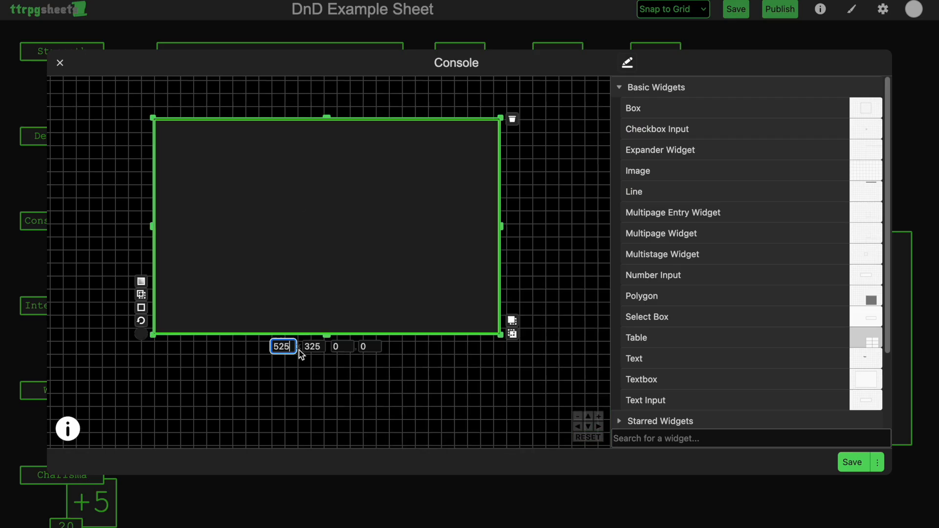
pyautogui.press('BackSpace')
pyautogui.press('BackSpace')
pyautogui.write('35')
pyautogui.click(852, 462)
# Step: Edit the Console widget again and add a text input about 491 wide, set apart from the lower edge
pyautogui.doubleClick(671, 325)
pyautogui.scroll(1, 510, 207)
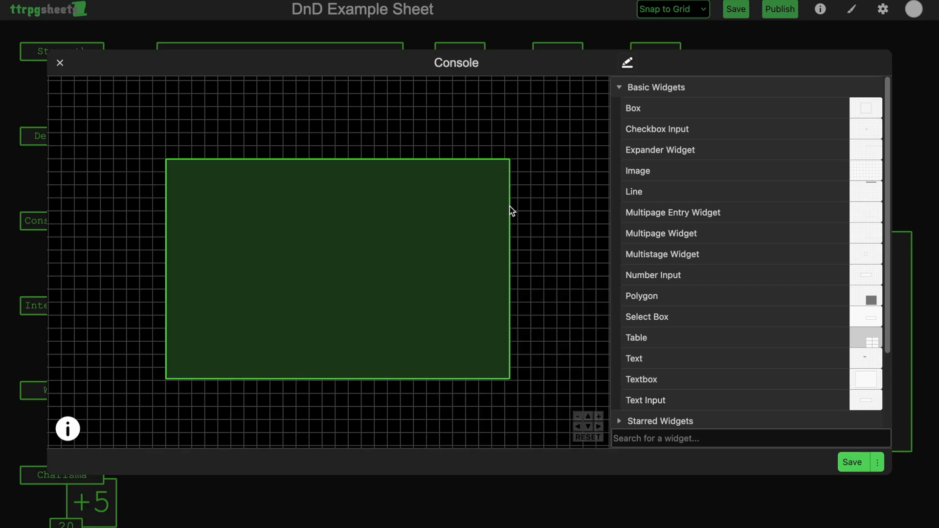
pyautogui.moveTo(655, 401); pyautogui.dragTo(524, 365)
pyautogui.moveTo(486, 364); pyautogui.dragTo(469, 365)
pyautogui.press('Escape')
pyautogui.moveTo(406, 368); pyautogui.dragTo(524, 262)
# Step: Add a bar-shaped box about 507 by 30.5 along the inside of the console's lower edge and style its border and fill
pyautogui.moveTo(655, 108); pyautogui.dragTo(288, 350)
pyautogui.moveTo(322, 383); pyautogui.dragTo(581, 338)
pyautogui.moveTo(542, 328); pyautogui.dragTo(510, 370)
pyautogui.click(381, 377)
pyautogui.click(164, 361)
pyautogui.click(122, 371)
pyautogui.click(191, 321)
pyautogui.click(214, 348)
pyautogui.click(324, 370)
# Step: Add green Courier New text containing a > prompt and shrink its frame to fit the character
pyautogui.moveTo(655, 359); pyautogui.dragTo(127, 336)
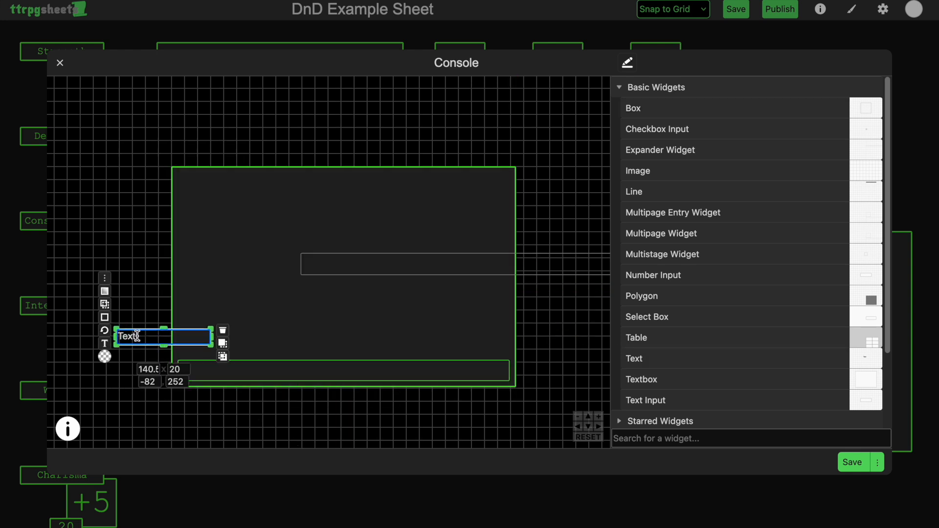
pyautogui.click(105, 342)
pyautogui.click(140, 300)
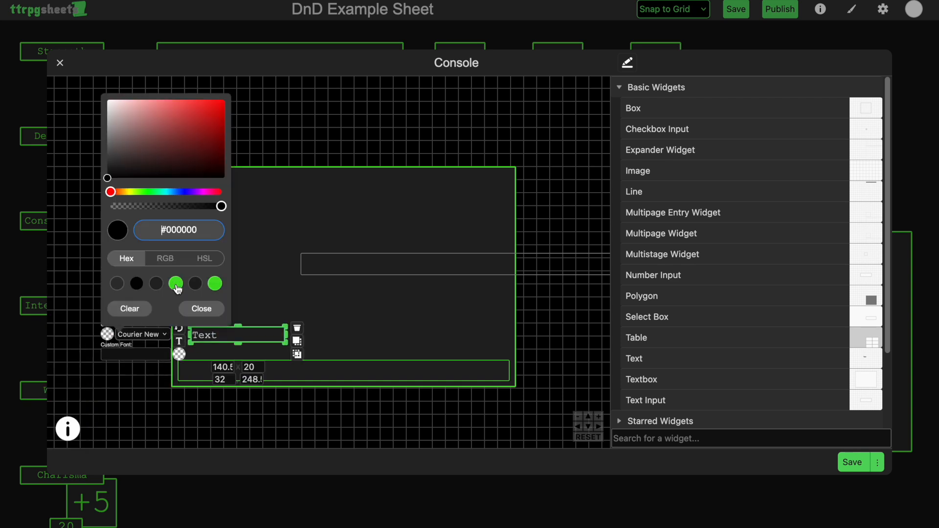
pyautogui.click(212, 334)
pyautogui.moveTo(285, 343); pyautogui.dragTo(202, 343)
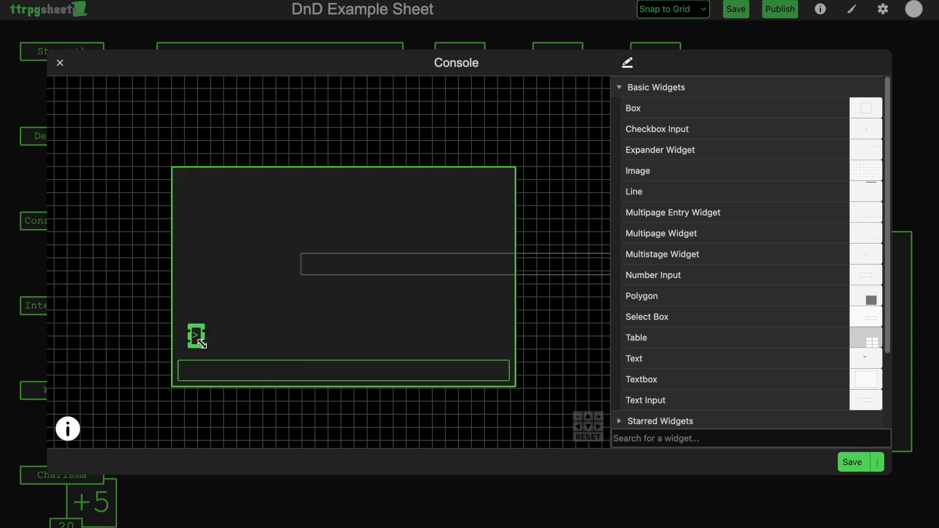
# Step: Fit the text input into the lower bar, just after the > prompt
pyautogui.moveTo(462, 267); pyautogui.dragTo(358, 318)
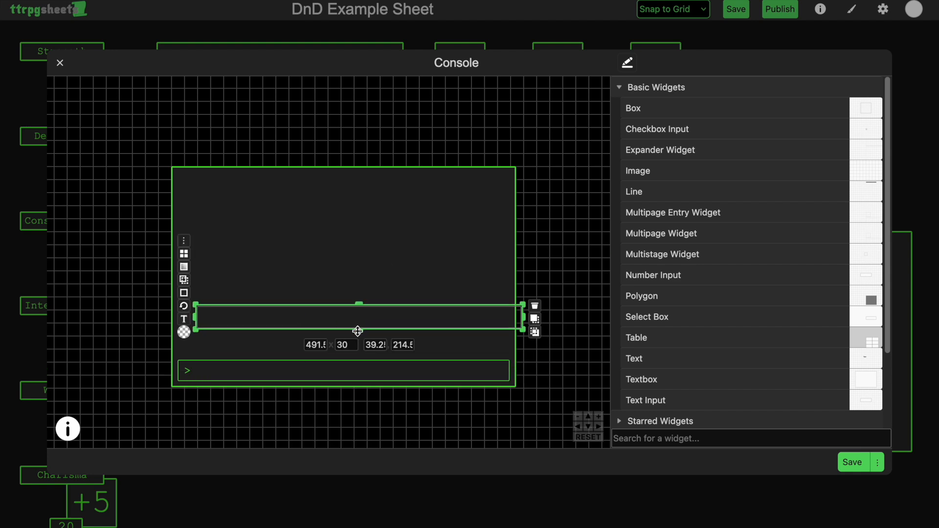
pyautogui.moveTo(472, 319); pyautogui.dragTo(463, 373)
pyautogui.moveTo(186, 370); pyautogui.dragTo(195, 371)
pyautogui.moveTo(184, 373)
# Step: Style the text input in the lower bar with green text and no visible border
pyautogui.click(113, 365)
pyautogui.click(180, 317)
pyautogui.click(206, 339)
pyautogui.click(147, 367)
pyautogui.click(147, 442)
pyautogui.click(283, 370)
pyautogui.click(593, 297)
pyautogui.click(470, 370)
# Step: Enter help in the console's text input
pyautogui.click(231, 368)
pyautogui.write('help')
pyautogui.click(213, 411)
pyautogui.click(229, 368)
pyautogui.click(246, 412)
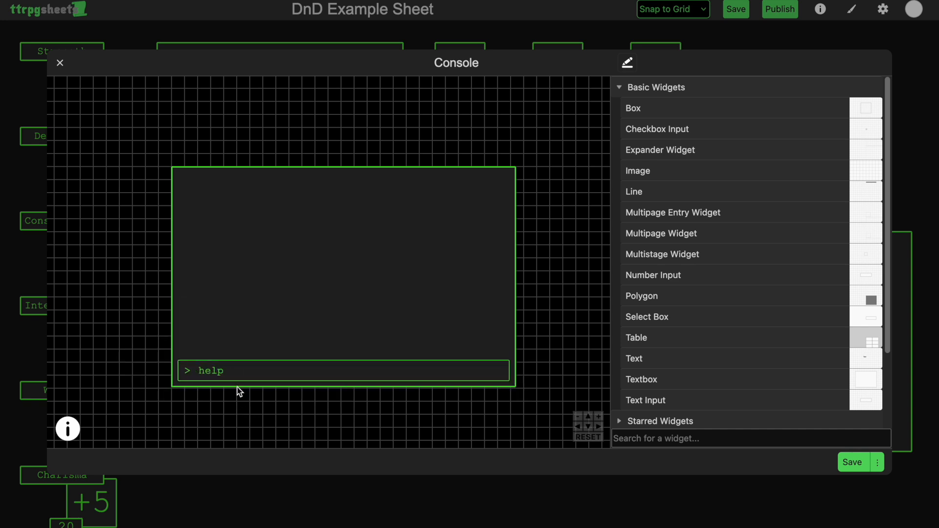
# Step: Duplicate the lower bar's box and move the copy up to the console's upper edge
pyautogui.click(501, 359)
pyautogui.press('super+c')
pyautogui.press('super+v')
pyautogui.press('Up')
pyautogui.press('Up')
pyautogui.press('Up')
pyautogui.press('Up')
pyautogui.press('Up')
pyautogui.press('Up')
pyautogui.press('Up')
pyautogui.press('Up')
pyautogui.press('Up')
pyautogui.press('Up')
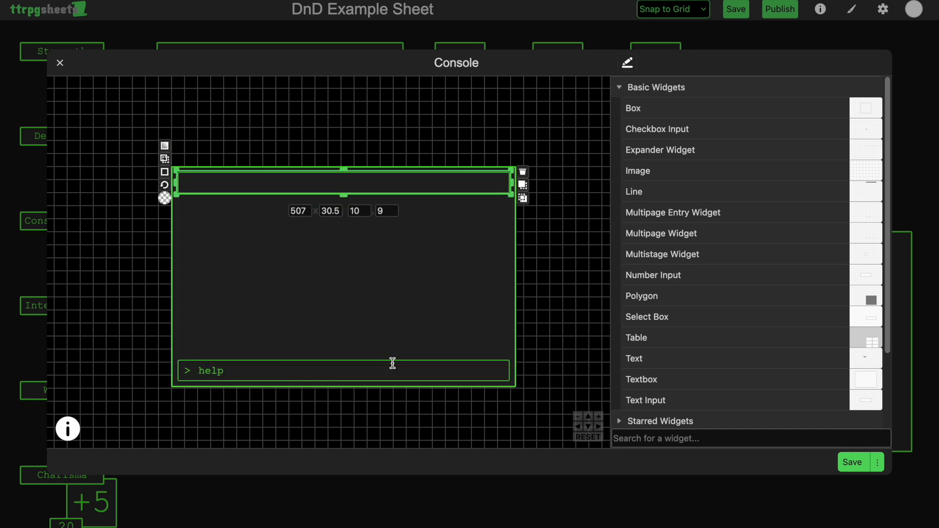
# Step: Add a textbox and fit it into the console's area above the command bar
pyautogui.moveTo(357, 195); pyautogui.dragTo(357, 356)
pyautogui.click(558, 343)
pyautogui.click(678, 384)
pyautogui.moveTo(572, 255); pyautogui.dragTo(424, 232)
pyautogui.moveTo(436, 339); pyautogui.dragTo(549, 345)
pyautogui.moveTo(532, 272); pyautogui.dragTo(185, 224)
pyautogui.moveTo(277, 261); pyautogui.dragTo(474, 338)
pyautogui.click(514, 313)
pyautogui.moveTo(398, 279); pyautogui.dragTo(444, 173)
pyautogui.click(325, 289)
pyautogui.moveTo(415, 127); pyautogui.dragTo(370, 233)
# Step: Style the textbox with a green border and a #222222 background
pyautogui.click(129, 298)
pyautogui.click(86, 323)
pyautogui.click(155, 272)
pyautogui.click(179, 298)
pyautogui.moveTo(92, 382); pyautogui.dragTo(143, 391)
pyautogui.click(178, 346)
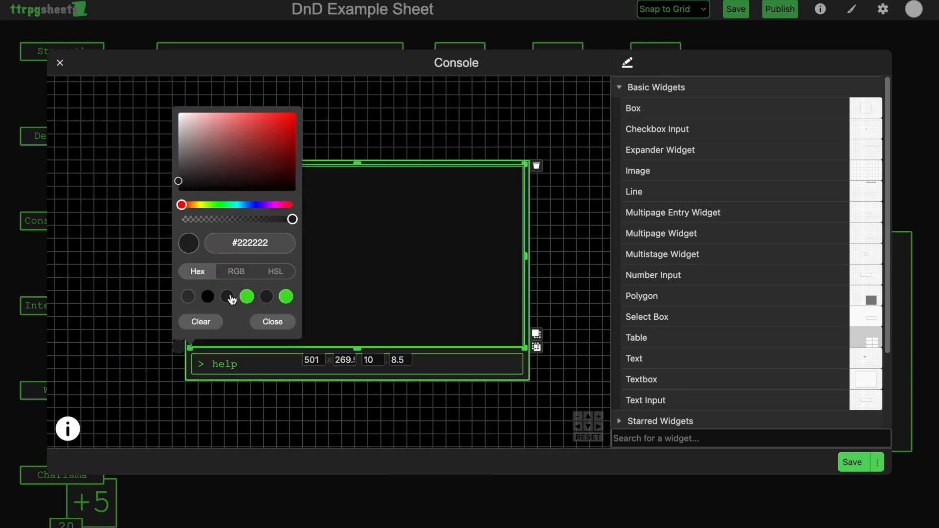
pyautogui.click(226, 297)
pyautogui.click(272, 322)
# Step: Fine-tune the textbox's height so a small gap remains above the command bar
pyautogui.click(571, 289)
pyautogui.moveTo(358, 348); pyautogui.dragTo(360, 347)
pyautogui.click(395, 241)
pyautogui.click(554, 273)
pyautogui.moveTo(404, 258); pyautogui.dragTo(405, 260)
pyautogui.moveTo(576, 217); pyautogui.dragTo(536, 237)
pyautogui.click(364, 382)
pyautogui.click(553, 302)
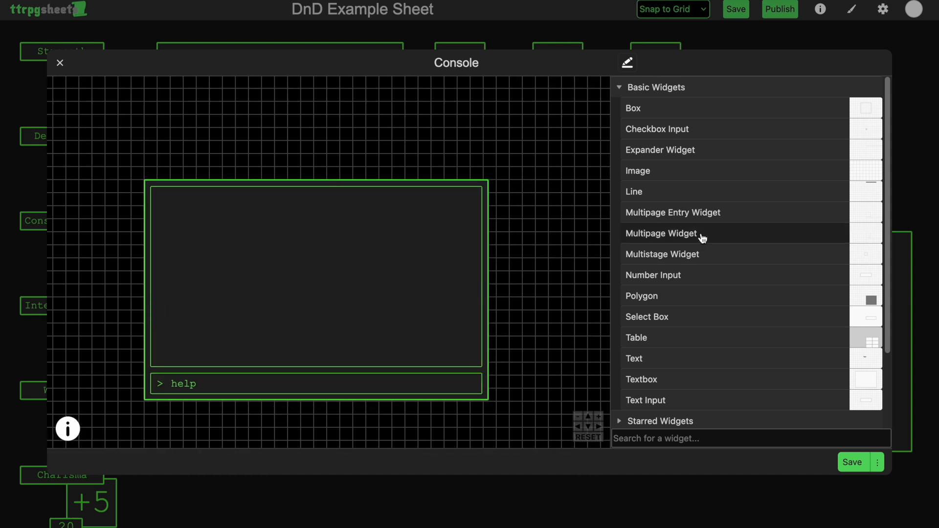
# Step: Add a Multipage Widget and size it around the console's textbox, about 519 by 285
pyautogui.moveTo(703, 238); pyautogui.dragTo(533, 227)
pyautogui.moveTo(575, 364); pyautogui.dragTo(439, 376)
pyautogui.click(431, 283)
pyautogui.click(496, 350)
pyautogui.click(413, 251)
pyautogui.moveTo(523, 220); pyautogui.dragTo(562, 229)
pyautogui.moveTo(358, 142); pyautogui.dragTo(463, 116)
pyautogui.click(544, 188)
pyautogui.moveTo(544, 188); pyautogui.dragTo(242, 219)
pyautogui.press('Right')
pyautogui.press('Right')
pyautogui.press('Right')
pyautogui.press('Right')
pyautogui.press('Right')
pyautogui.press('Right')
pyautogui.moveTo(326, 270); pyautogui.dragTo(497, 275)
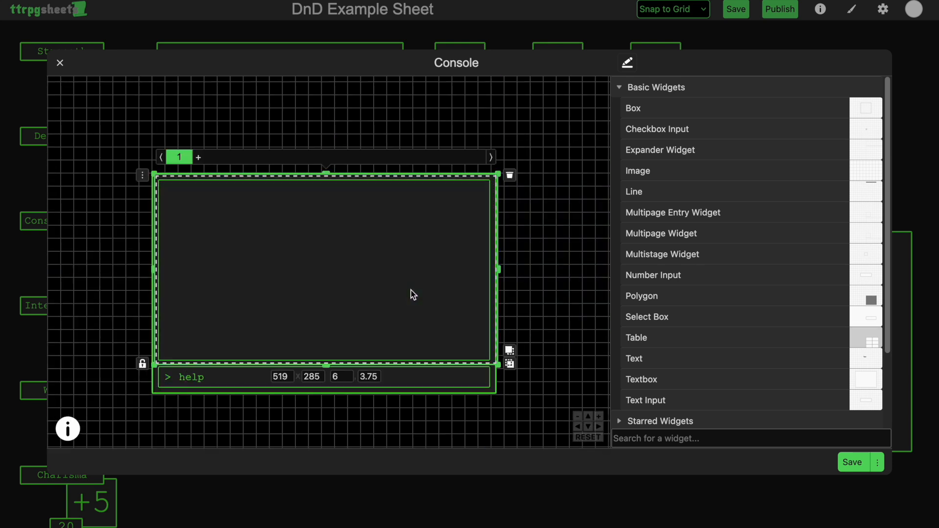
# Step: Reduce the multipage widget's width to 517 so it fits inside the console frame
pyautogui.click(510, 365)
pyautogui.click(469, 313)
pyautogui.click(525, 285)
pyautogui.click(493, 322)
pyautogui.click(285, 376)
pyautogui.press('Down')
pyautogui.press('Down')
pyautogui.press('Down')
pyautogui.click(559, 281)
# Step: Lower the textbox's upper edge to a height of 238, leaving room for a heading
pyautogui.click(234, 267)
pyautogui.click(230, 174)
pyautogui.click(329, 181)
pyautogui.moveTo(326, 179); pyautogui.dragTo(324, 200)
# Step: Copy the > text into the space above the textbox, stretch it across, and change it to Help Page
pyautogui.click(169, 379)
pyautogui.press('super+c')
pyautogui.press('super+v')
pyautogui.moveTo(169, 379); pyautogui.dragTo(488, 191)
pyautogui.doubleClick(214, 196)
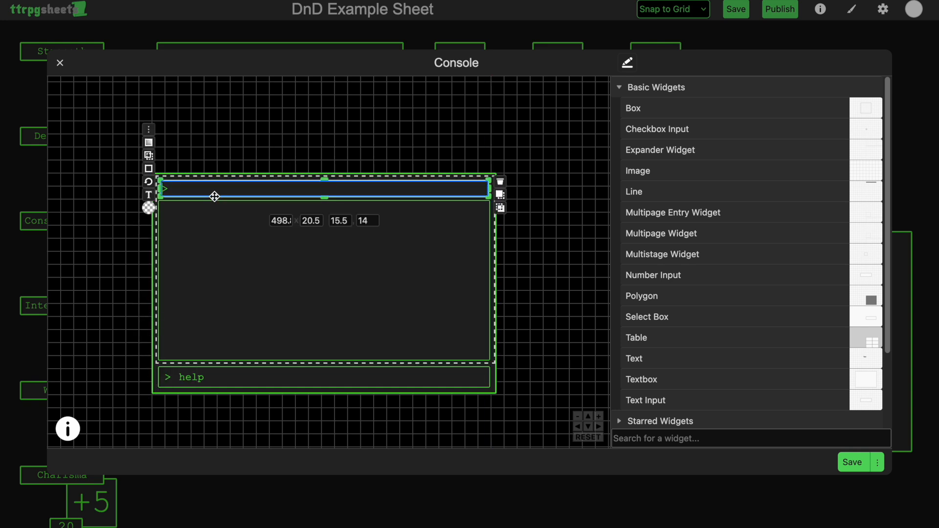
pyautogui.press('super+a')
pyautogui.write('Help Page')
pyautogui.click(310, 119)
# Step: Set the textbox's text style to green Courier New and clear its trial text
pyautogui.click(229, 243)
pyautogui.write('Type')
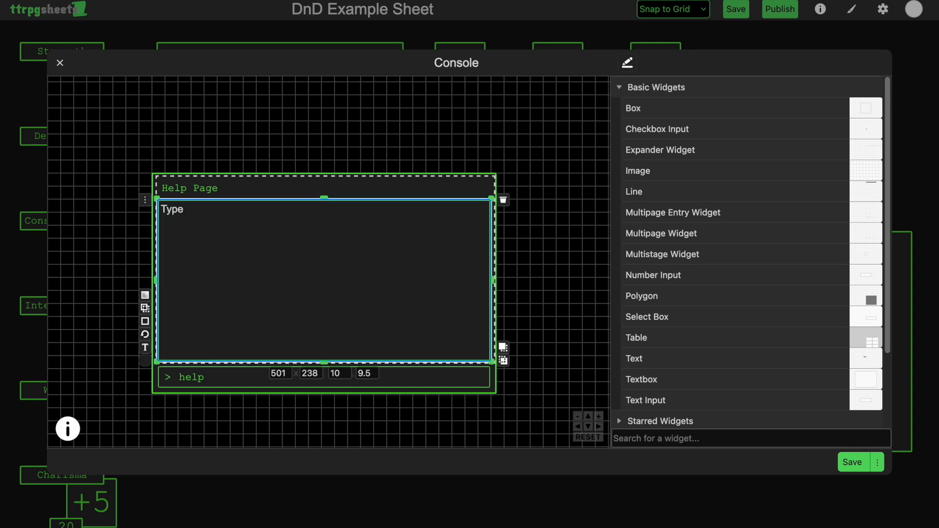
pyautogui.press('BackSpace')
pyautogui.press('BackSpace')
pyautogui.press('BackSpace')
pyautogui.press('BackSpace')
pyautogui.click(146, 348)
pyautogui.click(74, 340)
pyautogui.click(108, 340)
pyautogui.click(105, 430)
# Step: Write 'Type "help" for a list of commands.' in the textbox, followed by the line '> help: brings up this list'
pyautogui.click(223, 221)
pyautogui.write('Type H')
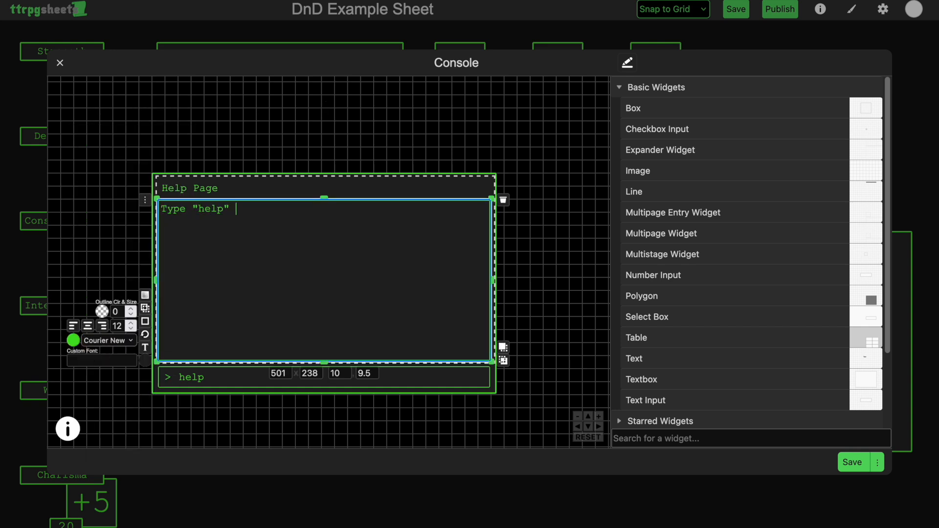
pyautogui.write(': brings up the help pag')
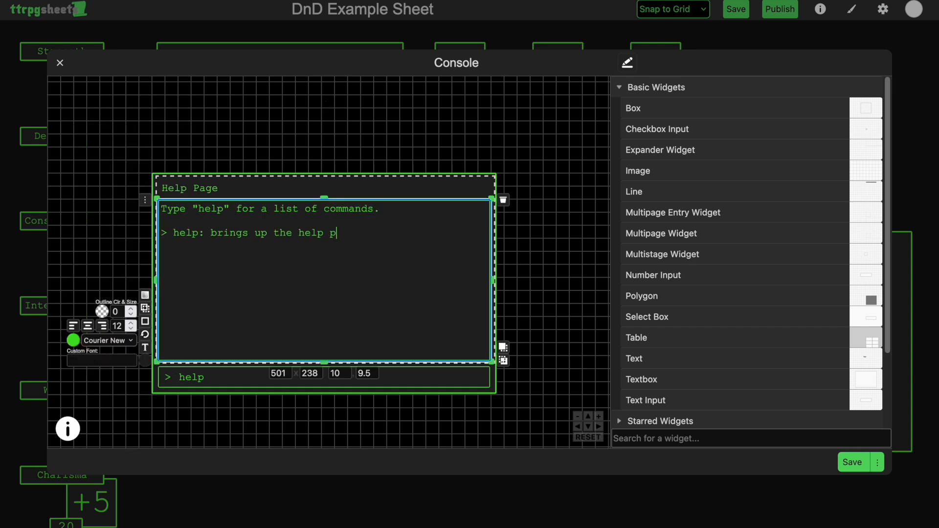
pyautogui.press('BackSpace')
pyautogui.press('BackSpace')
pyautogui.press('BackSpace')
pyautogui.press('BackSpace')
pyautogui.press('BackSpace')
pyautogui.press('BackSpace')
pyautogui.press('BackSpace')
pyautogui.press('BackSpace')
pyautogui.press('BackSpace')
pyautogui.press('BackSpace')
pyautogui.write('is list')
# Step: Add > lines for inventory, notes and skills, bringing up the inventory page, the notes page and the skills & proficiencies page
pyautogui.press('Return')
pyautogui.write('> inventory: brings up the inventory page')
pyautogui.press('Return')
pyautogui.write('> notes: brings up the notes page')
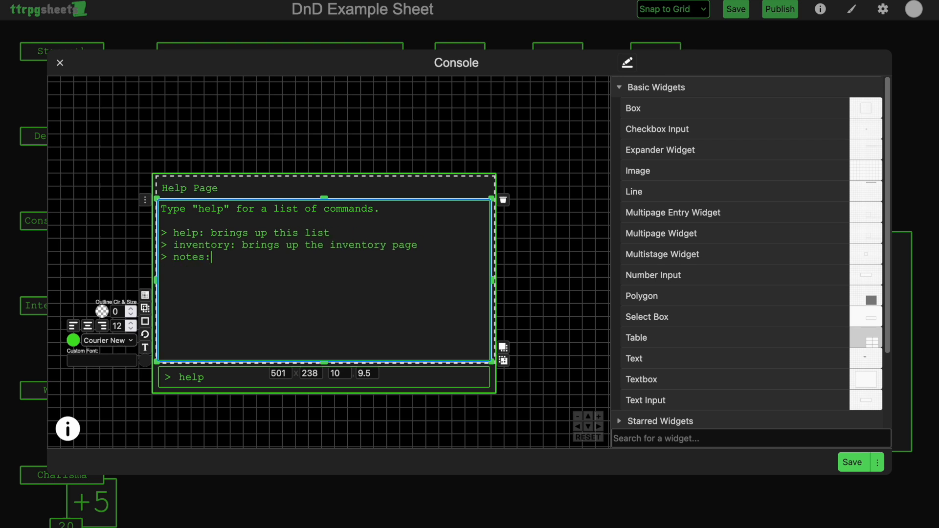
pyautogui.press('Return')
pyautogui.write('> skills: brings up the skills & proficiencies page')
# Step: Enlarge the Help Page heading to font size 14 and add a second page to the multipage widget
pyautogui.click(276, 188)
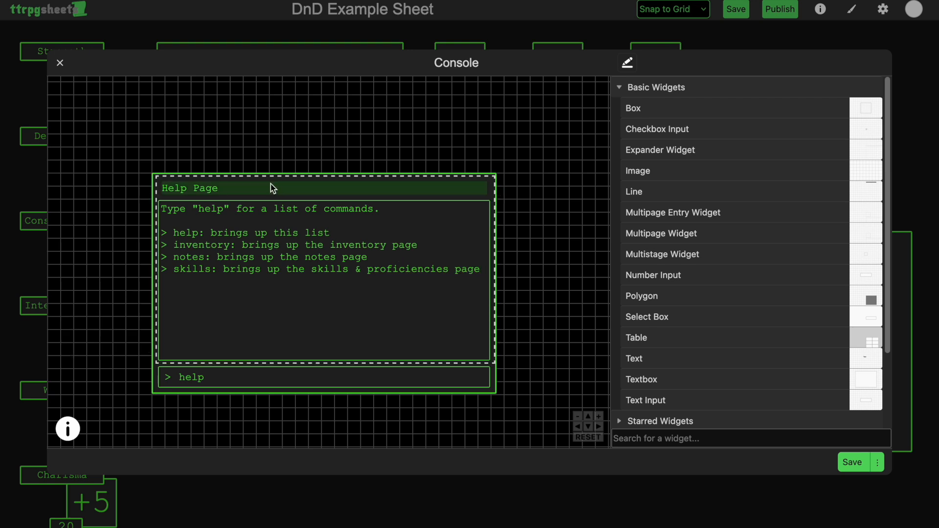
pyautogui.doubleClick(277, 188)
pyautogui.click(259, 141)
pyautogui.click(318, 142)
pyautogui.click(276, 142)
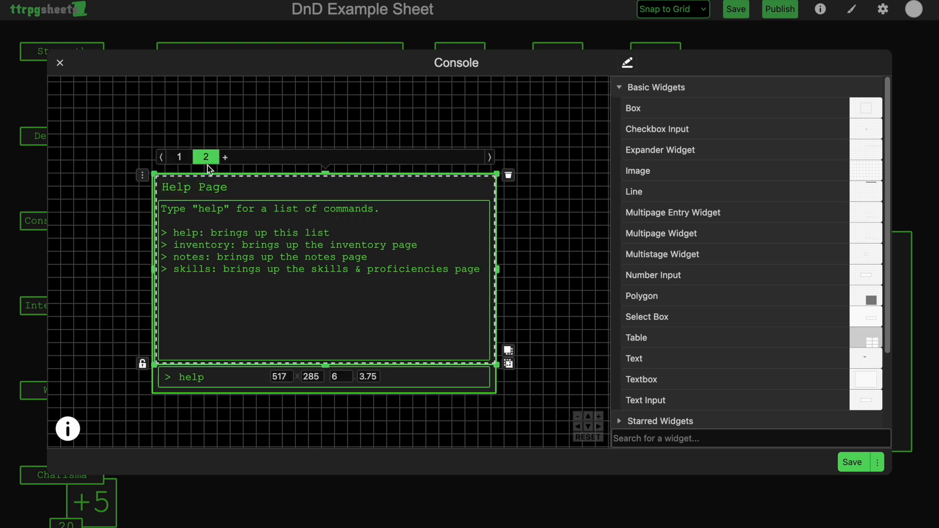
# Step: Change the second page's heading to Inventory in green Courier New
pyautogui.doubleClick(208, 188)
pyautogui.press('super+a')
pyautogui.write('Inventory')
pyautogui.press('super+a')
pyautogui.click(149, 193)
pyautogui.click(76, 186)
pyautogui.click(145, 384)
pyautogui.click(113, 186)
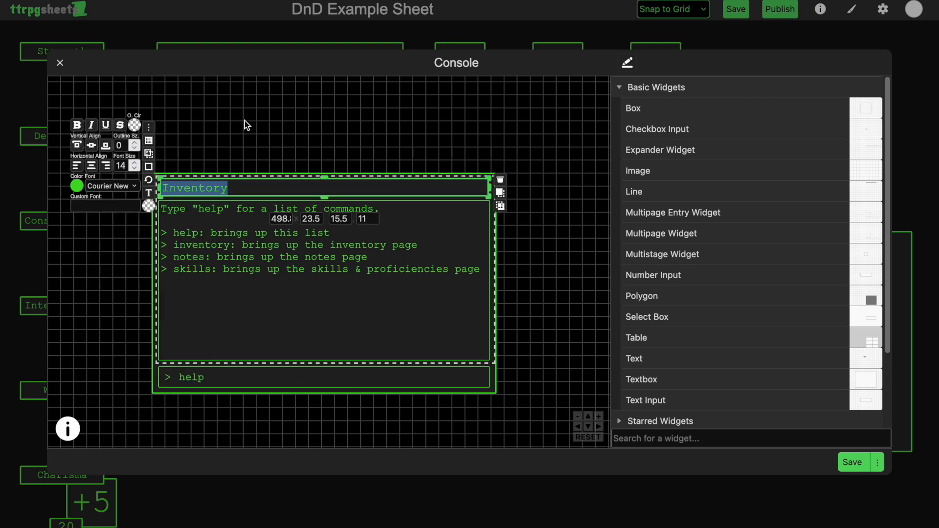
# Step: Clear the command list from the Inventory page's textbox
pyautogui.doubleClick(322, 274)
pyautogui.press('super+a')
pyautogui.press('BackSpace')
# Step: Add a third page and set its heading to Notes in the same heading style
pyautogui.click(273, 188)
pyautogui.click(273, 188)
pyautogui.click(224, 157)
pyautogui.doubleClick(232, 189)
pyautogui.press('BackSpace')
pyautogui.write('Notes')
pyautogui.click(148, 193)
pyautogui.press('super+a')
pyautogui.click(135, 166)
pyautogui.click(76, 185)
pyautogui.click(112, 186)
pyautogui.click(143, 223)
# Step: Add a fourth page and set its heading to Skills & Proficiencies
pyautogui.click(255, 177)
pyautogui.click(252, 157)
pyautogui.doubleClick(195, 190)
pyautogui.press('super+a')
pyautogui.write('Skills & Proficiencies')
pyautogui.click(149, 193)
pyautogui.click(142, 223)
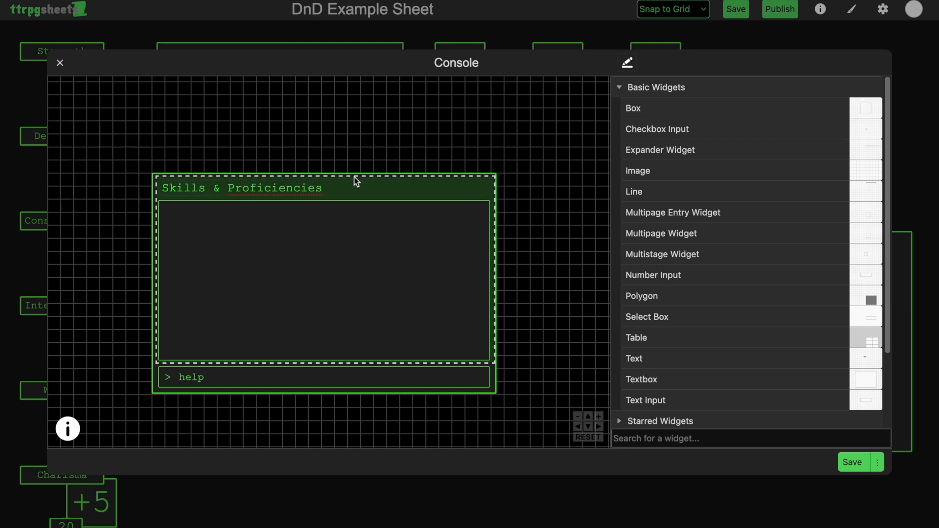
# Step: Return the multipage widget to page 1 and give the command text input the tag name .console_entry
pyautogui.click(356, 182)
pyautogui.click(180, 157)
pyautogui.click(231, 380)
pyautogui.click(165, 328)
pyautogui.moveTo(336, 299); pyautogui.dragTo(376, 138)
pyautogui.click(374, 165)
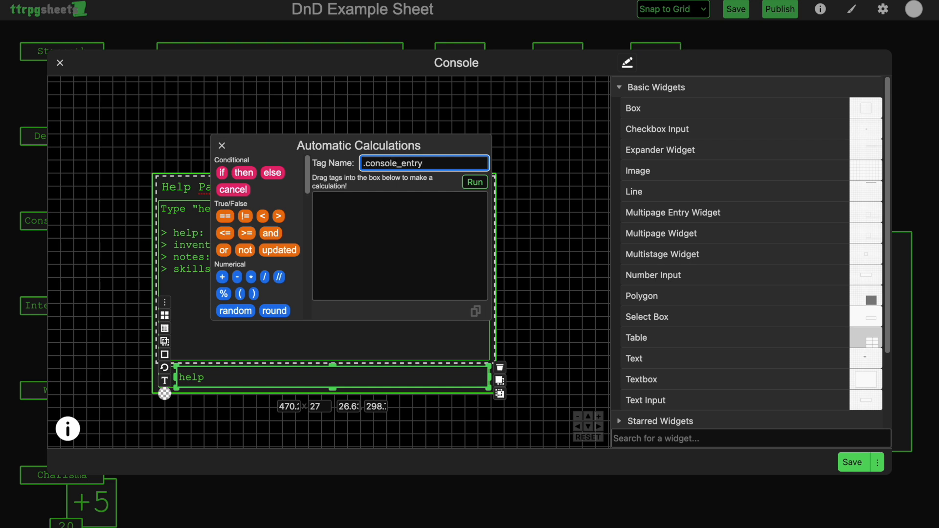
# Step: Enter the command input's calculation: if updated .console_entry, an empty text, else this
pyautogui.click(353, 229)
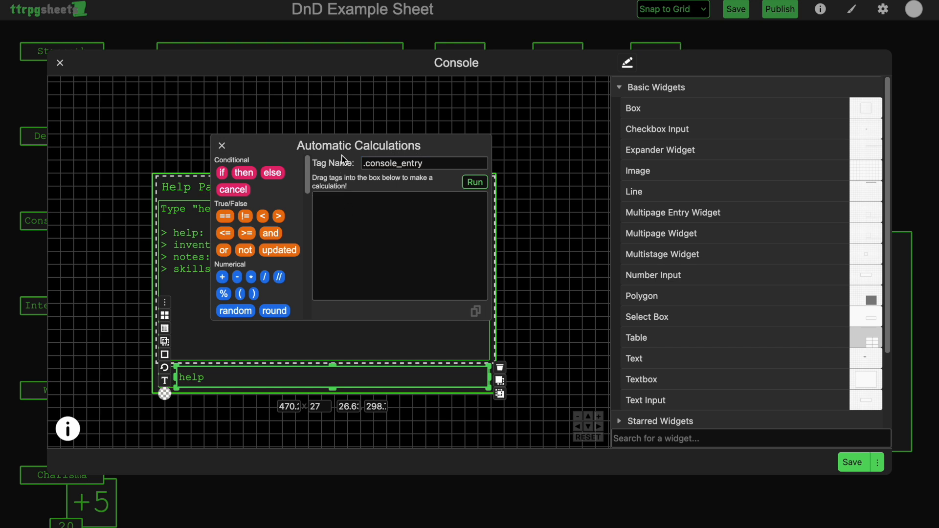
pyautogui.write('if updated ')
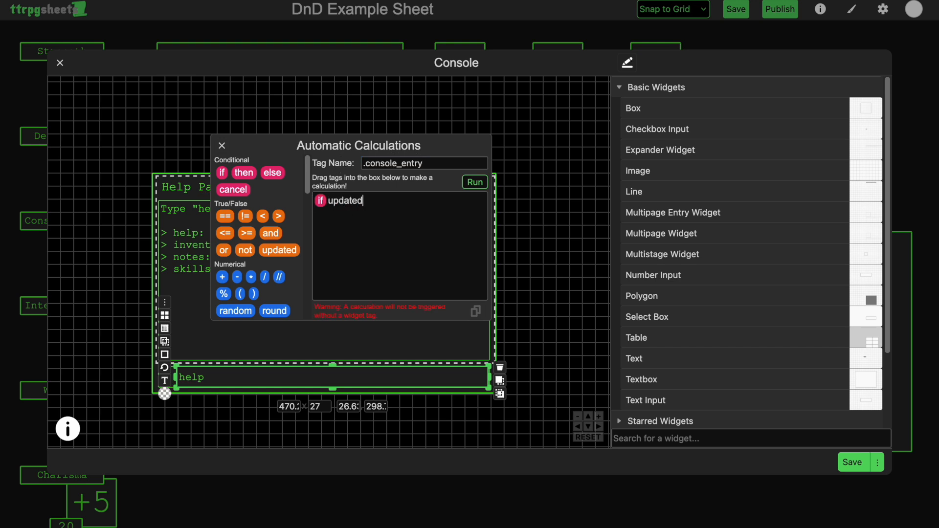
pyautogui.write('.consol')
pyautogui.write('e_entry ')
pyautogui.write('Text else ')
pyautogui.write('this')
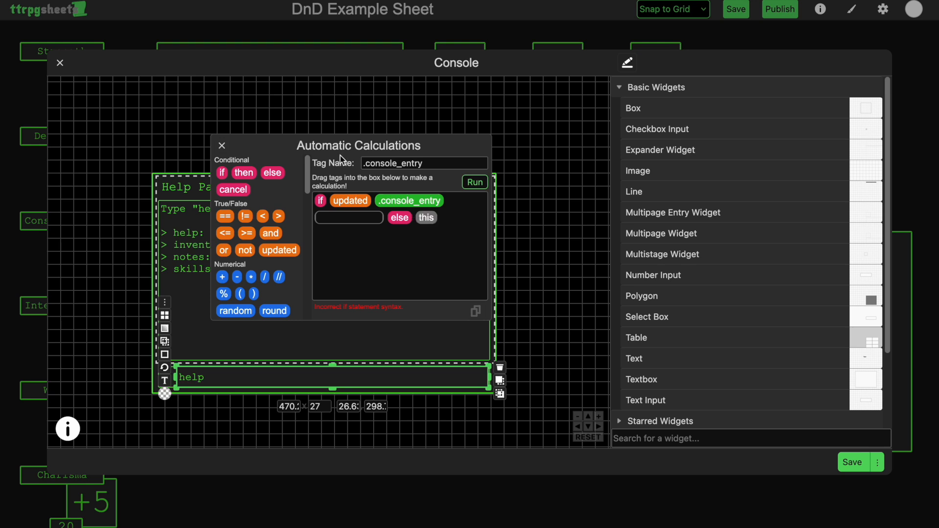
pyautogui.click(221, 145)
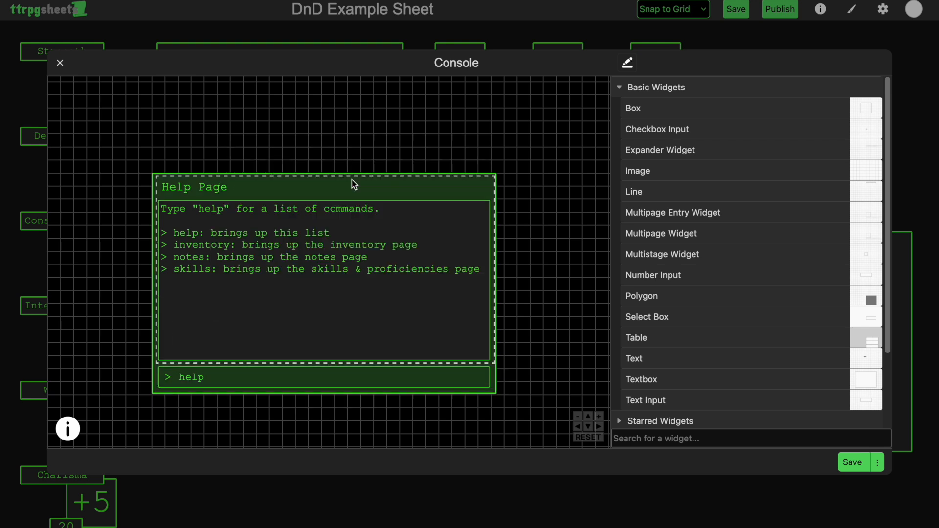
# Step: Start the multipage widget's automatic calculation with: if .console_entry == help then 1 else if
pyautogui.click(288, 177)
pyautogui.click(142, 177)
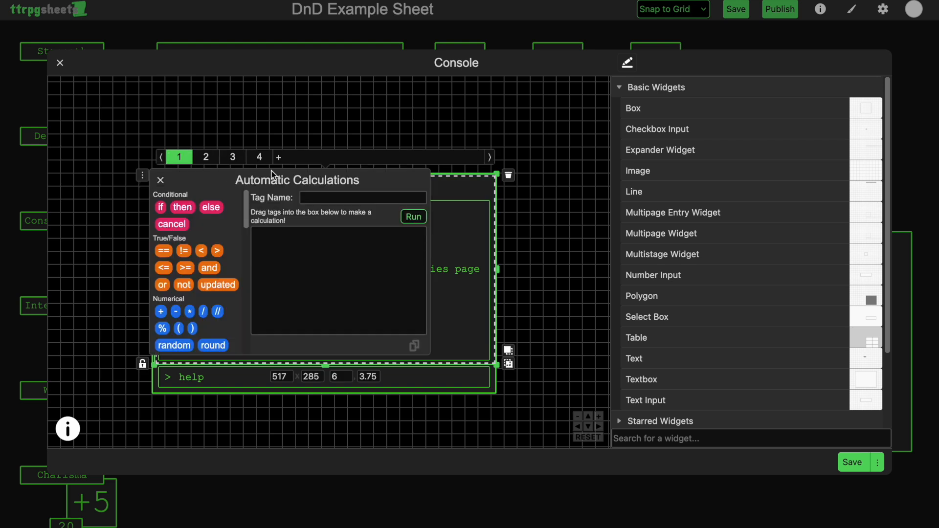
pyautogui.click(377, 154)
pyautogui.write('if c')
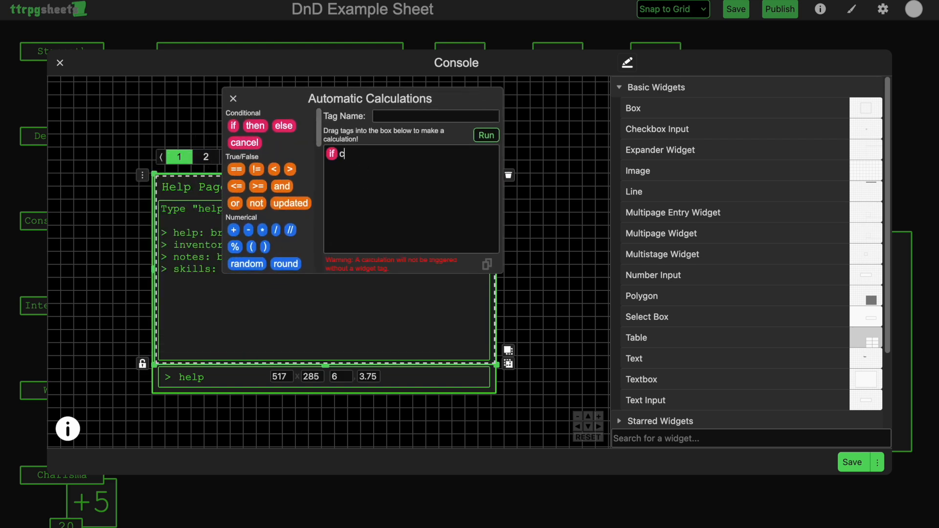
pyautogui.press('BackSpace')
pyautogui.write('.console_entry == help')
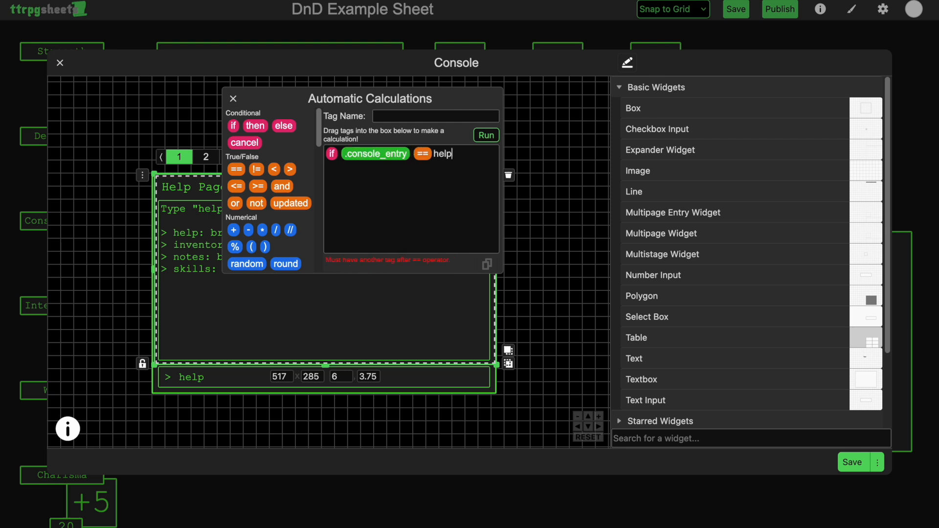
pyautogui.write(' then 1 else if .')
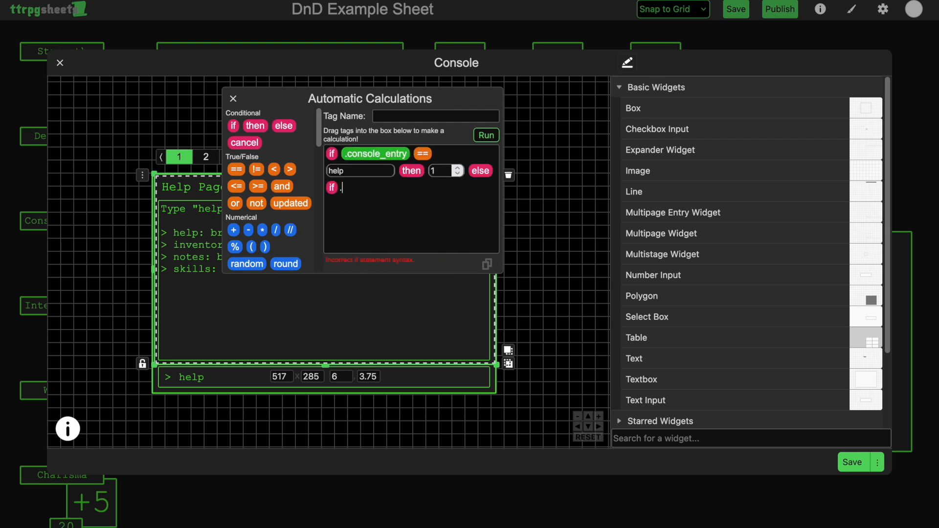
# Step: Complete the calculation with .console_entry conditions for inventory giving 2, notes giving 3 and skills giving 4, else this
pyautogui.write('console_entry == ')
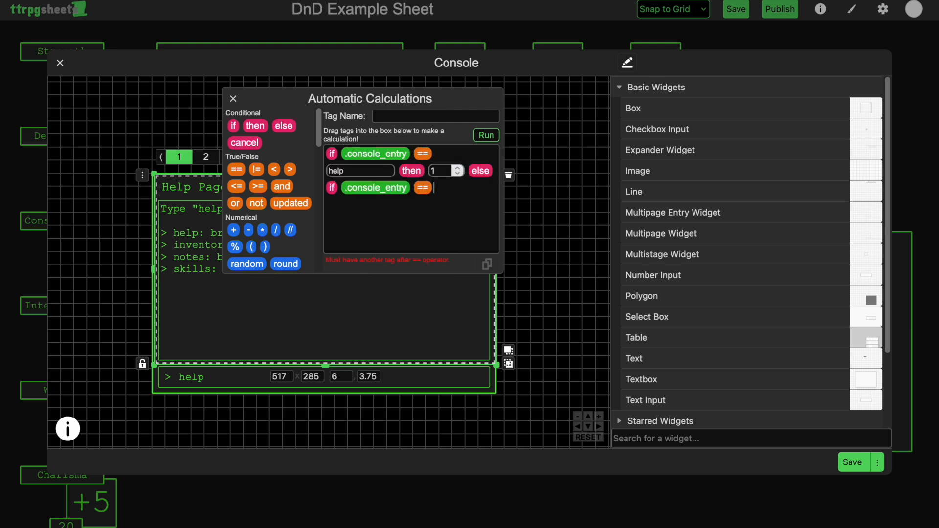
pyautogui.write('inventory then 2 else if')
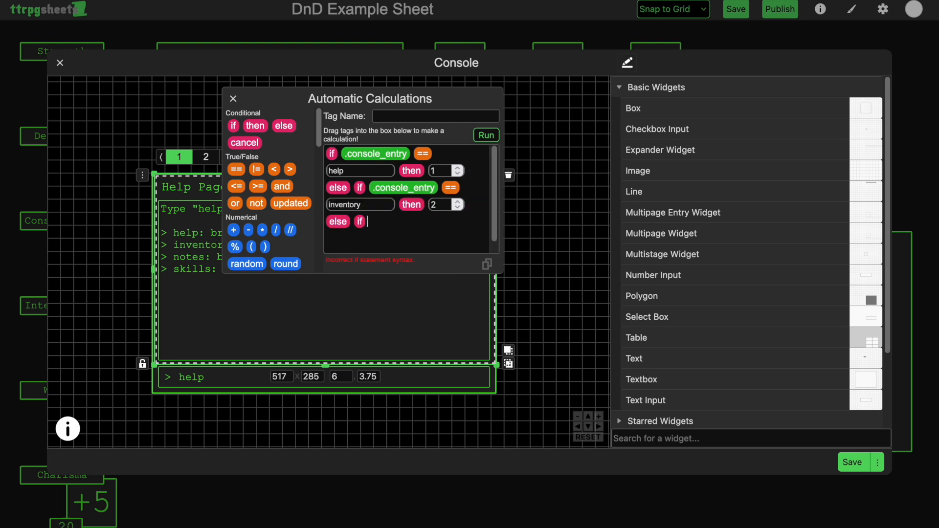
pyautogui.write(' .console_entry == notes then')
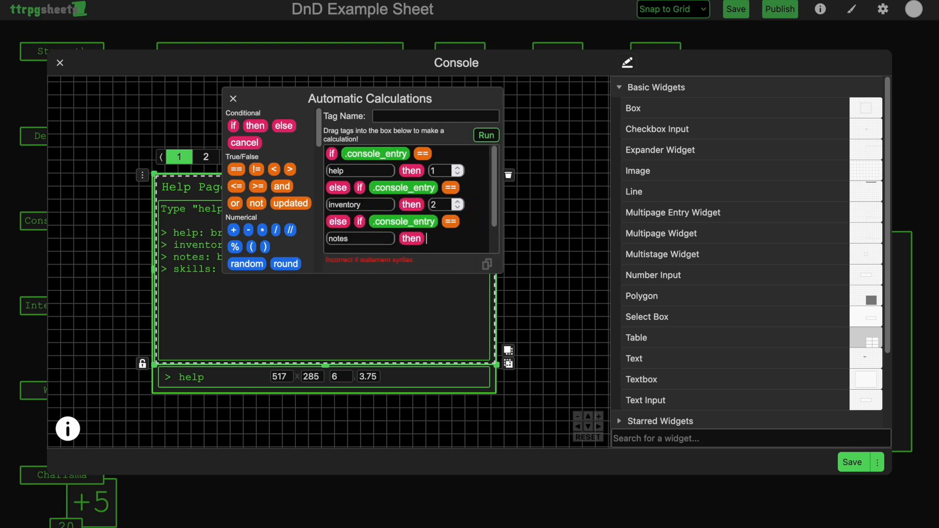
pyautogui.write(' 3 else if .console_entry ==')
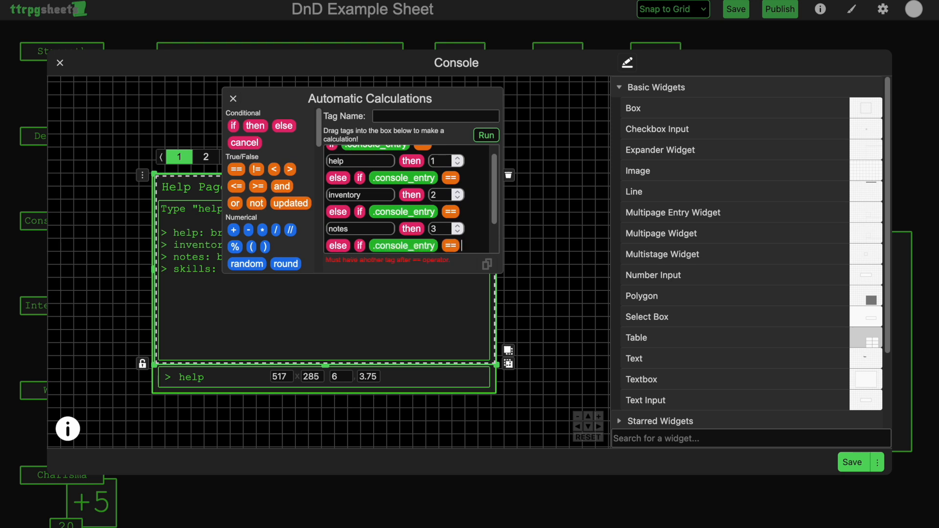
pyautogui.write(' skills then 4 else this')
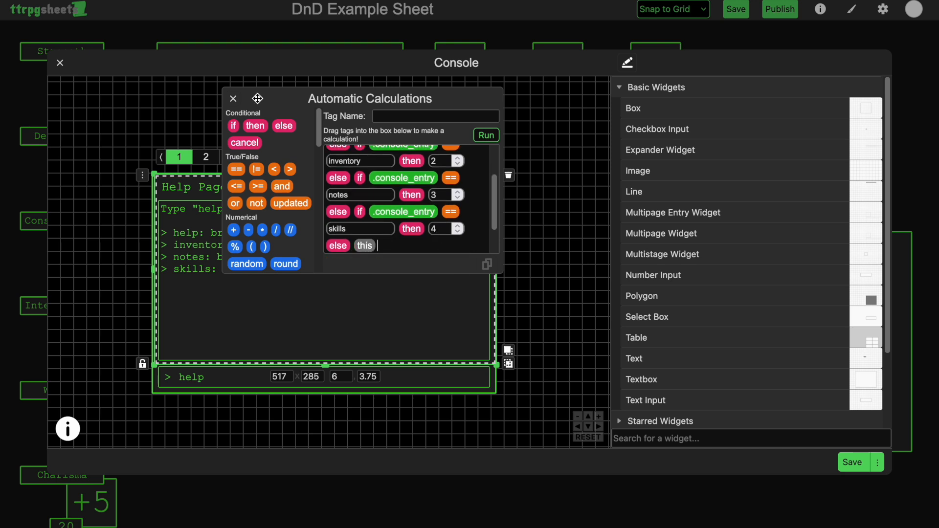
pyautogui.click(233, 99)
pyautogui.click(277, 105)
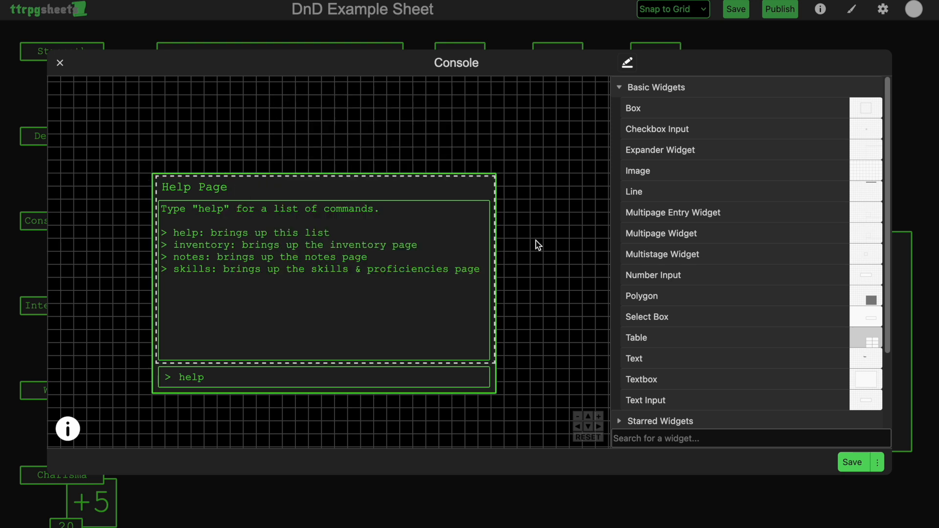
# Step: Save the Console widget and submit the command inventory in its command line on the sheet
pyautogui.hotkey('ctrl', 's')
pyautogui.doubleClick(613, 436)
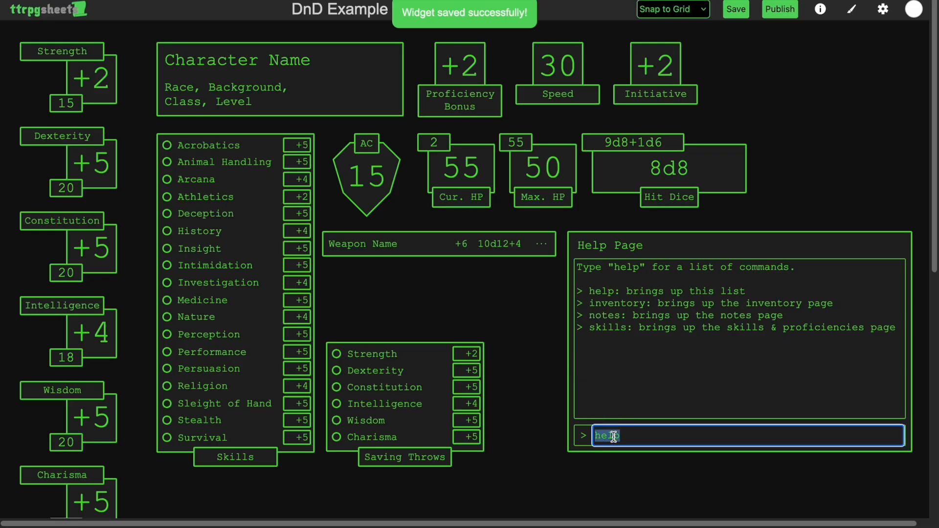
pyautogui.write('i')
pyautogui.press('BackSpace')
pyautogui.press('BackSpace')
pyautogui.write('ory')
pyautogui.press('Return')
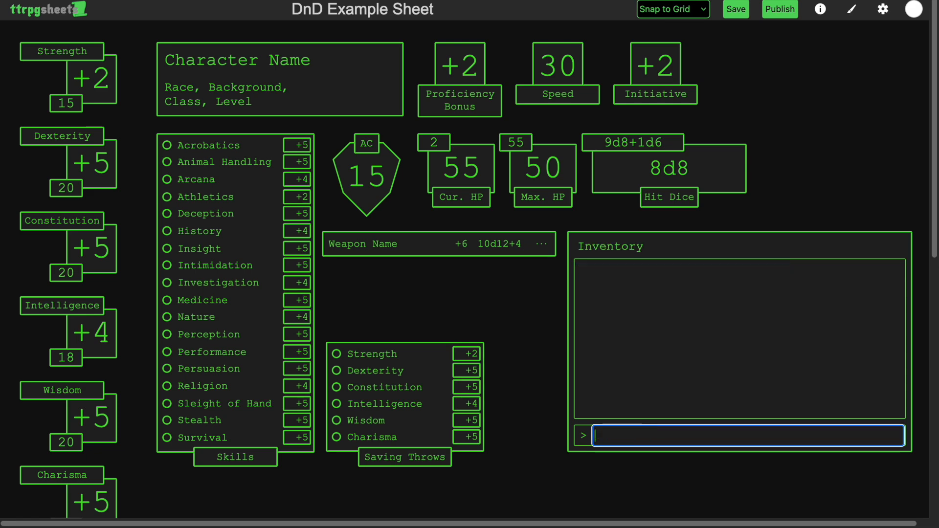
# Step: Enter sword in the text area of the console's Inventory page
pyautogui.click(682, 332)
pyautogui.write('sword')
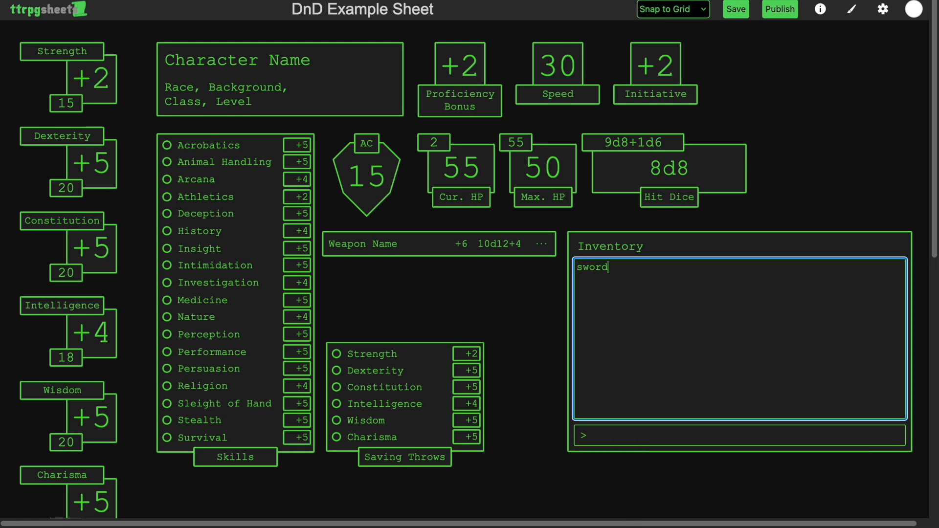